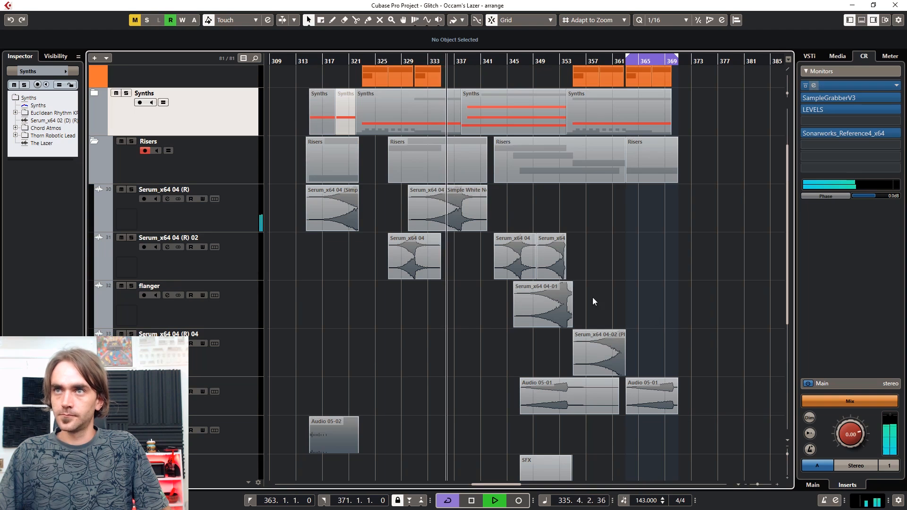
Trim the start of the riser clip on the flanger track to bar 347 and add a short fade-in
key("h")
key("h")
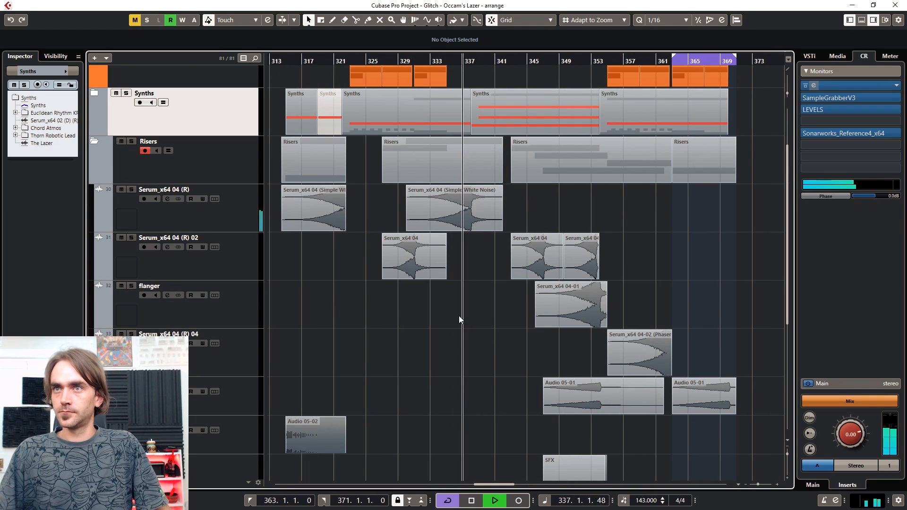
scroll(428, 315, "up", 2)
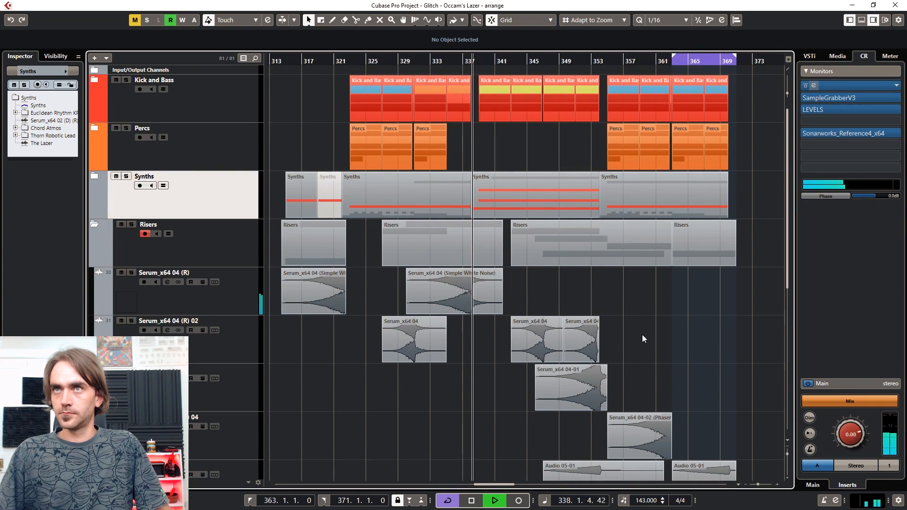
scroll(637, 339, "down", 2)
scroll(602, 273, "up", 1)
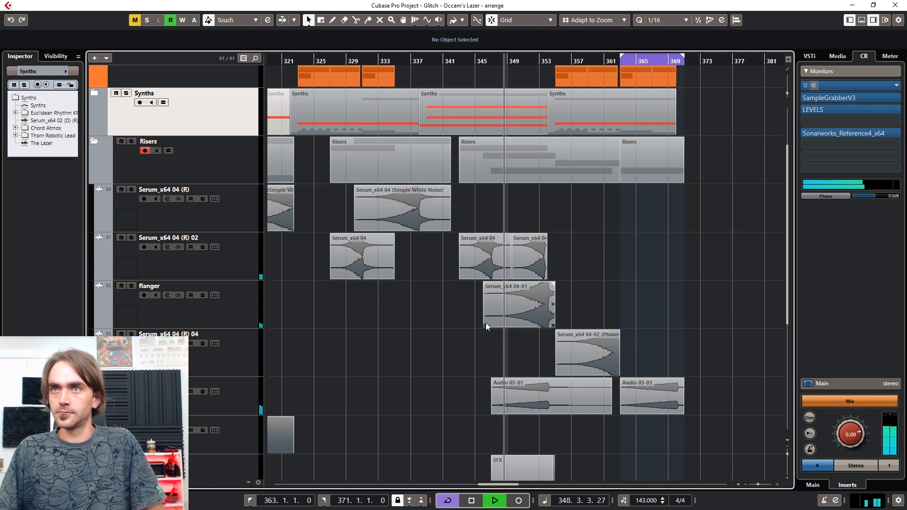
left_click_drag(484, 322, 492, 326)
left_click_drag(493, 286, 502, 288)
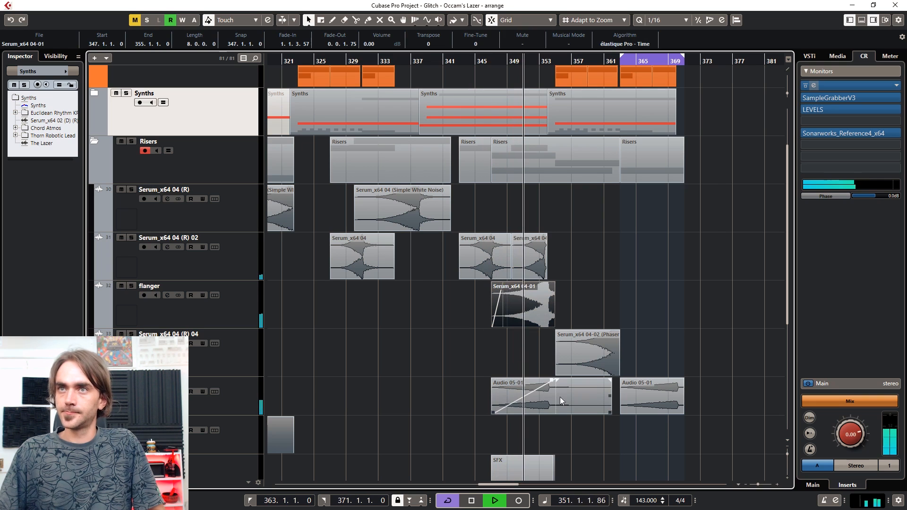
scroll(636, 358, "up", 2)
scroll(630, 397, "right", 3)
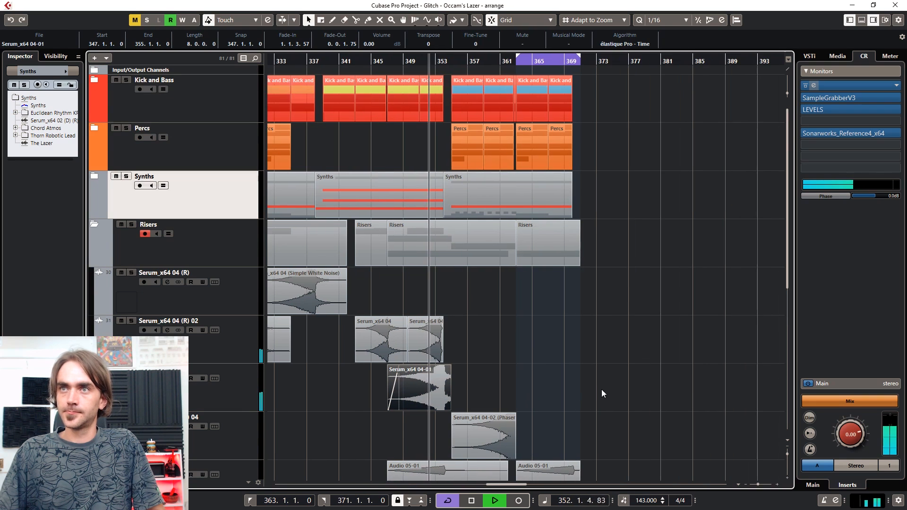
scroll(676, 326, "down", 4)
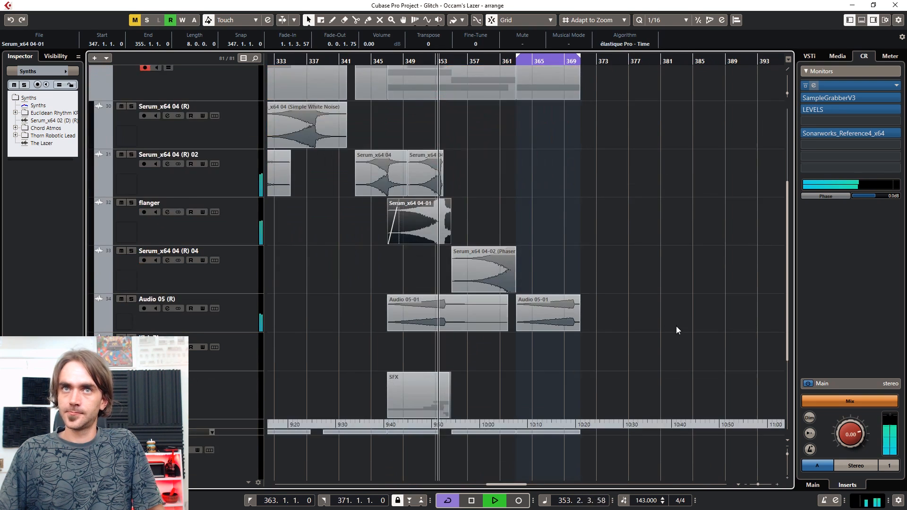
scroll(671, 329, "up", 2)
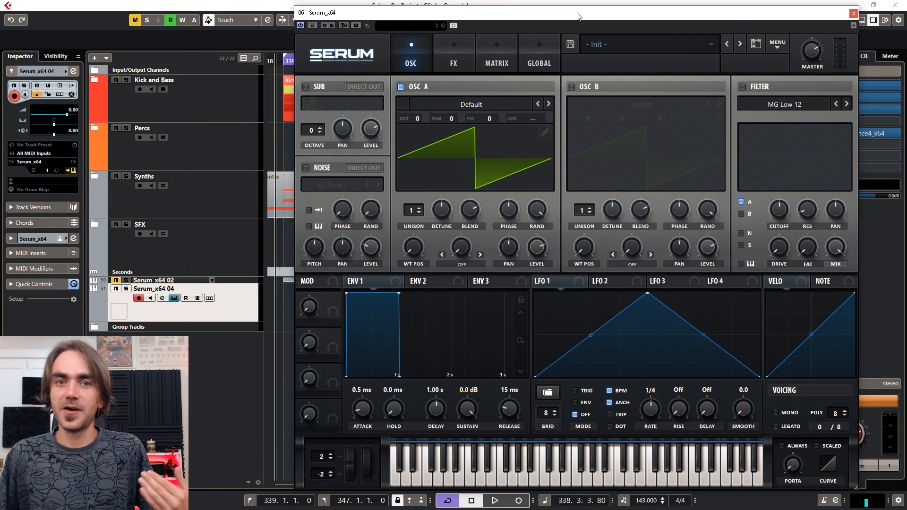
Turn off oscillator A and enable the noise oscillator in the Serum patch
left_click(401, 88)
left_click(323, 169)
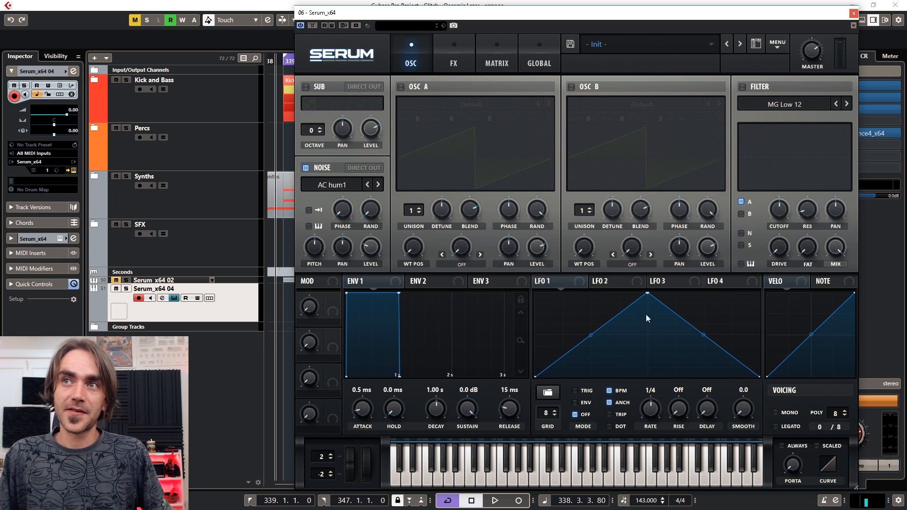
Reshape LFO 1 into a curved rise peaking near the end of the cycle and set its rate to 8 bar
left_click_drag(653, 296, 746, 296)
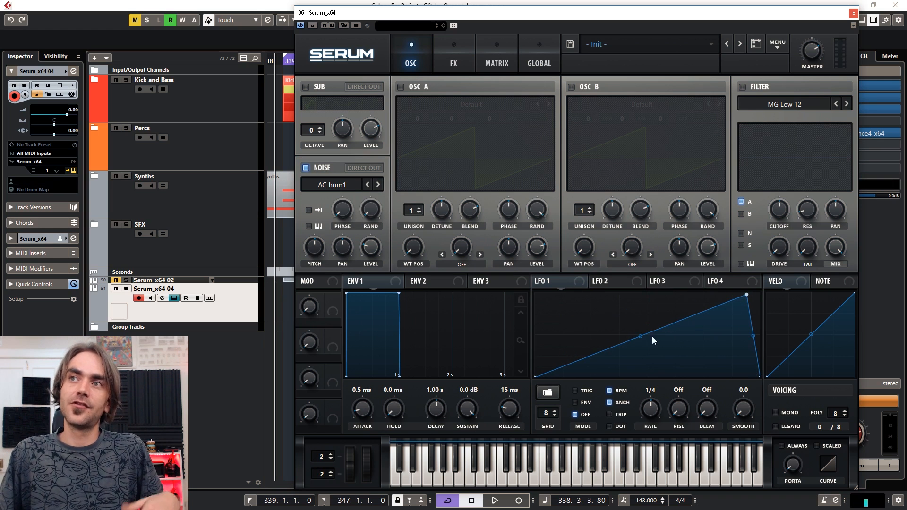
left_click_drag(640, 337, 642, 348)
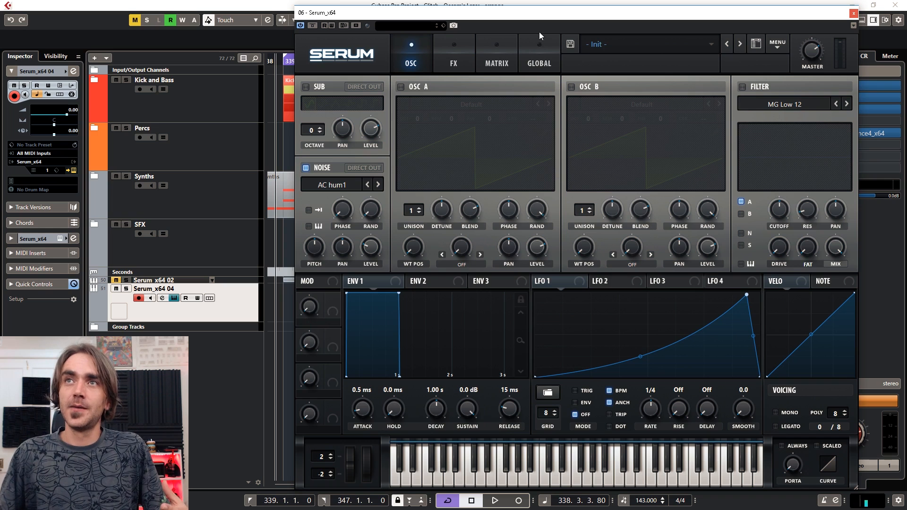
left_click_drag(539, 16, 434, 373)
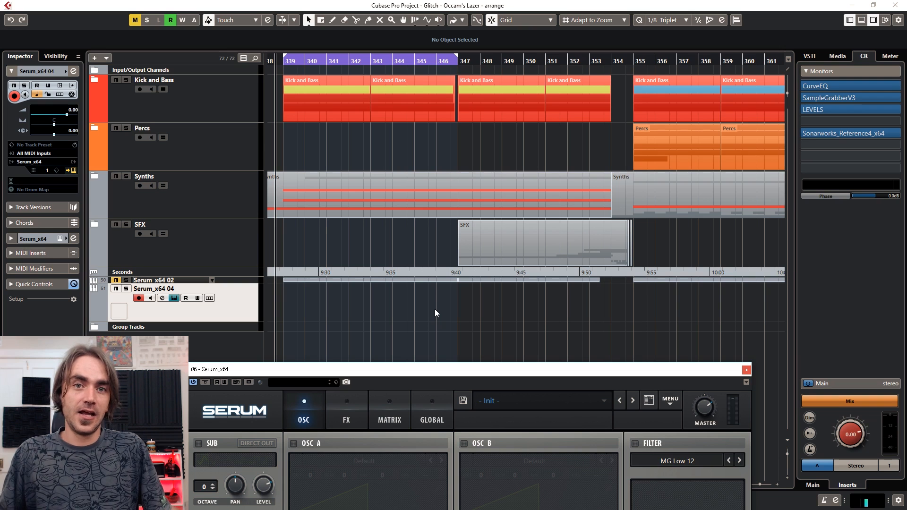
left_click_drag(507, 375, 561, 31)
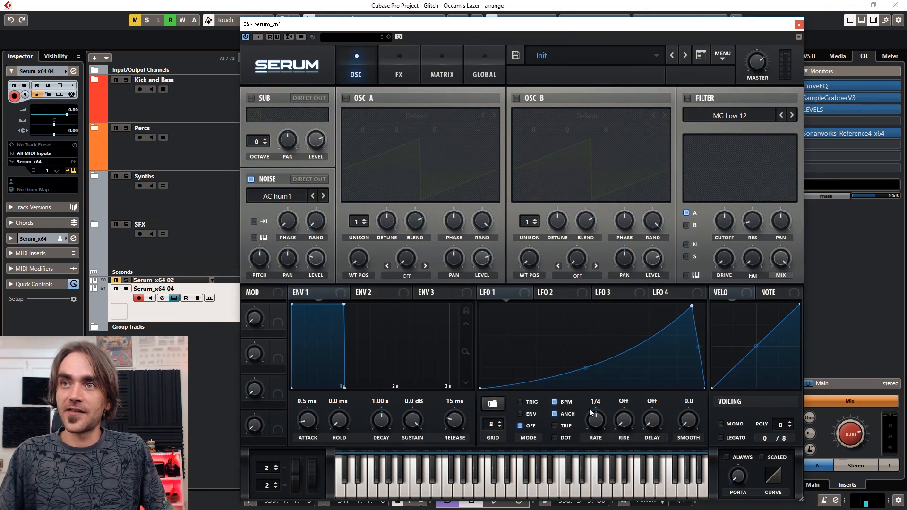
left_click_drag(588, 408, 596, 442)
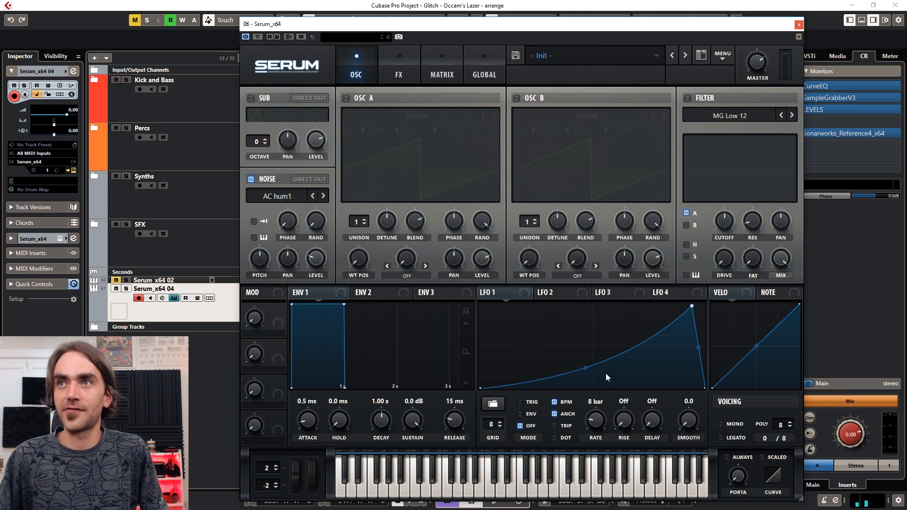
Choose the Analog noise sample ARP white and assign LFO 1 to the noise level
left_click(288, 198)
mouse_move(281, 255)
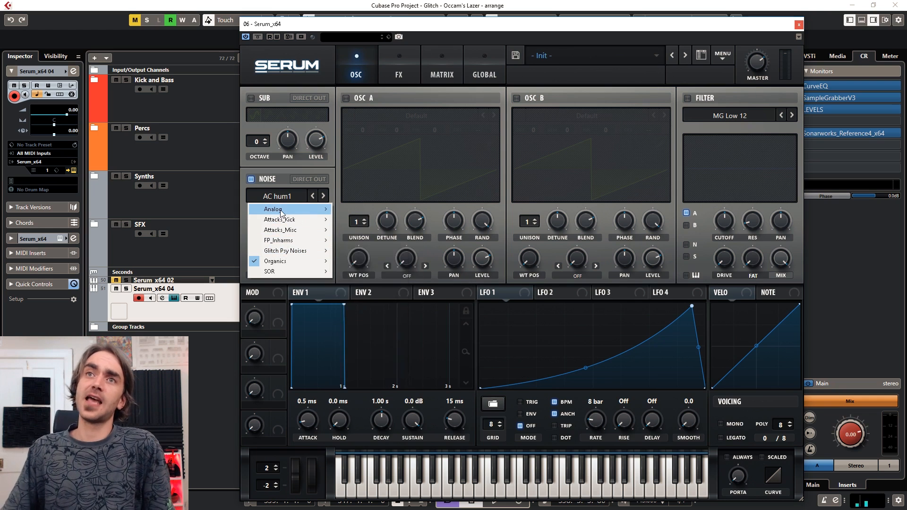
mouse_move(281, 213)
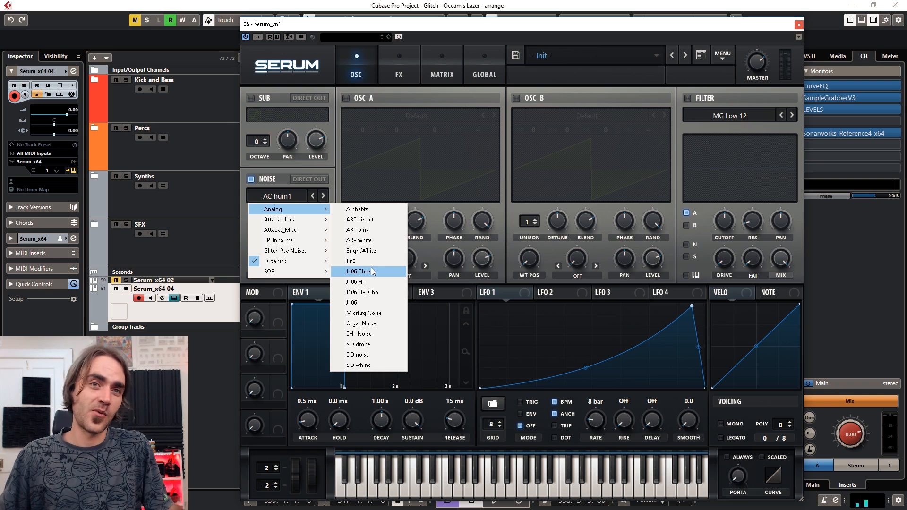
left_click(377, 240)
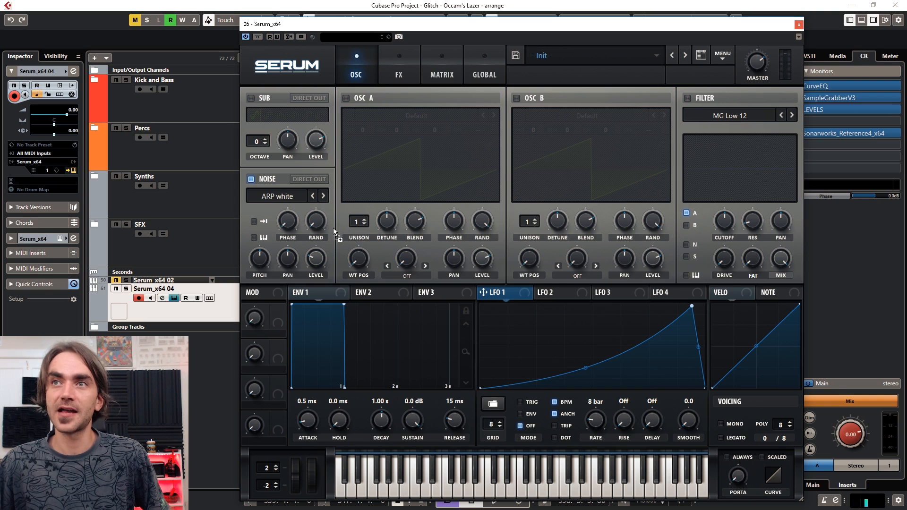
left_click_drag(314, 258, 315, 258)
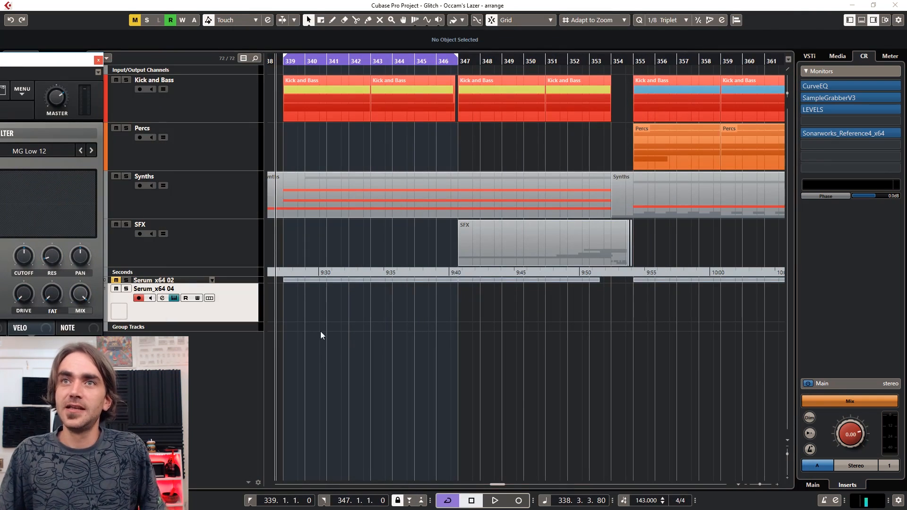
Create a MIDI part from bar 339 to 347 on the Serum_x64 04 track and add a C3 note spanning it
double_click(287, 303)
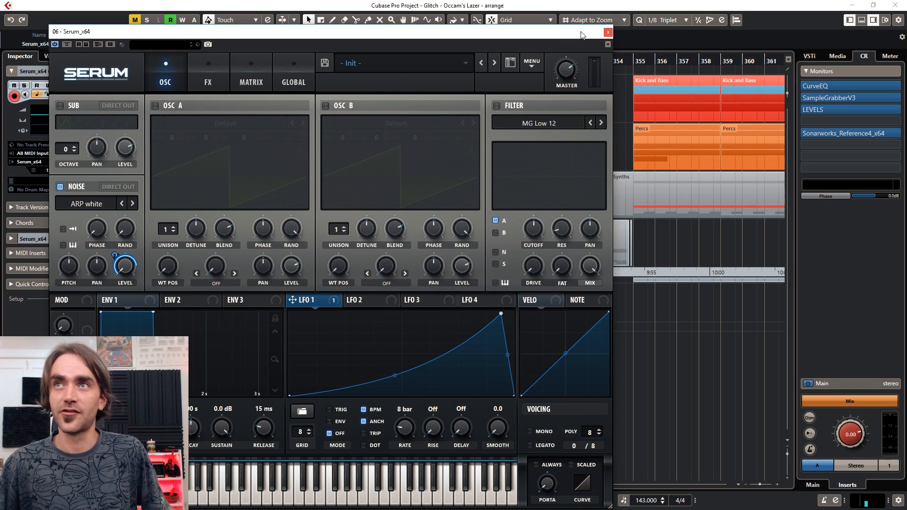
left_click_drag(583, 34, 595, 21)
left_click(619, 19)
double_click(316, 307)
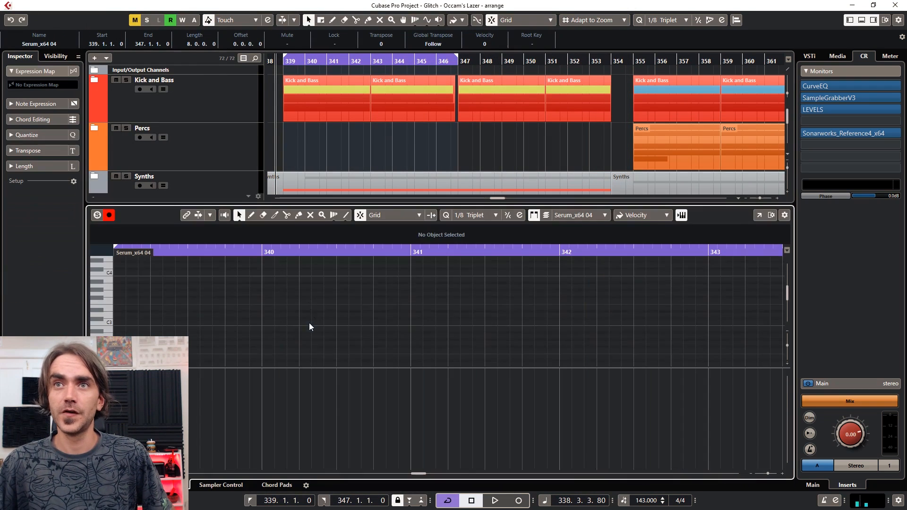
scroll(121, 323, "down", 5)
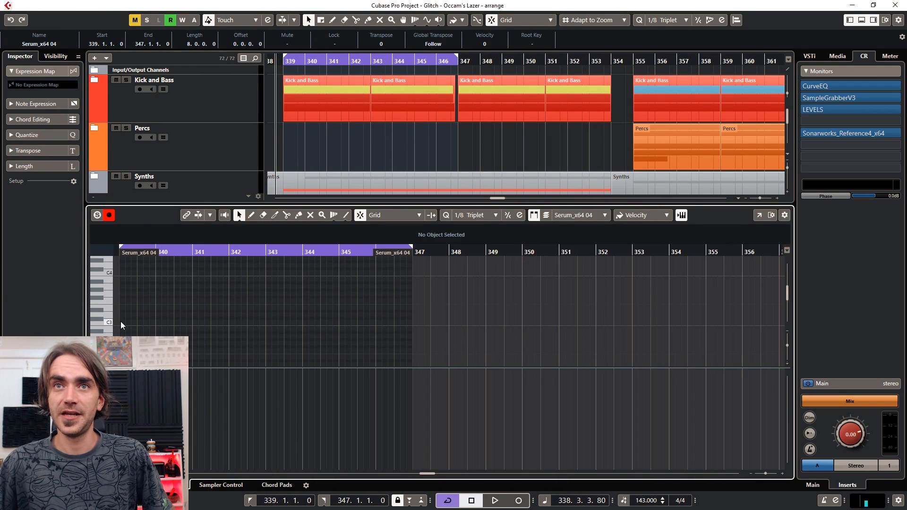
double_click(121, 322)
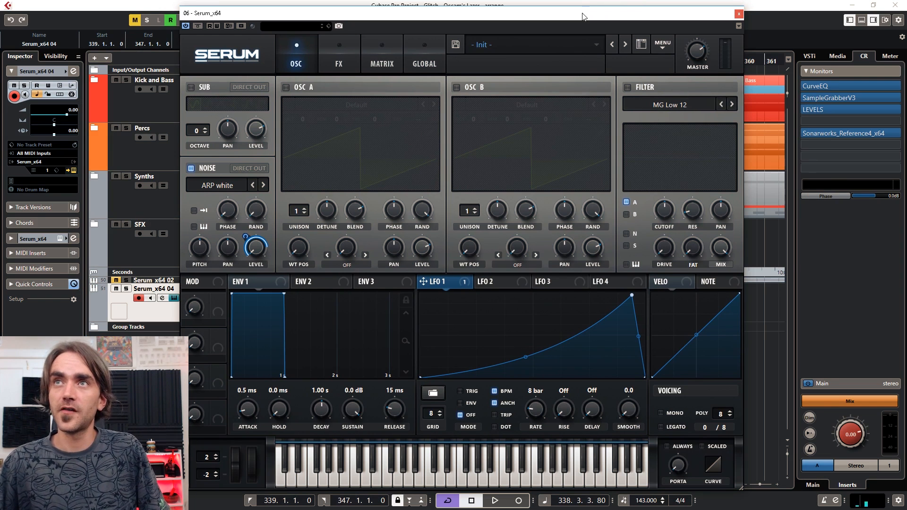
Start playback of the riser part and lower the Serum_x64 04 track volume to -6.55
left_click_drag(583, 16, 802, 115)
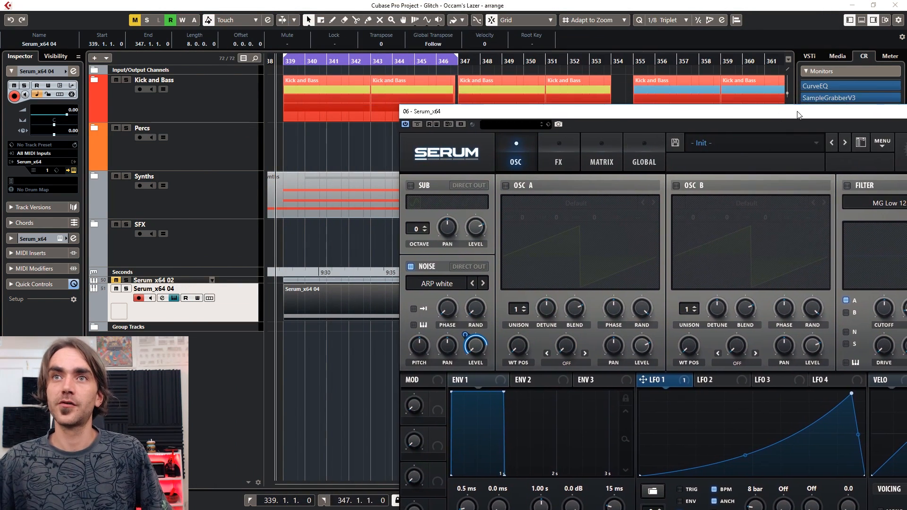
left_click(337, 347)
key("space")
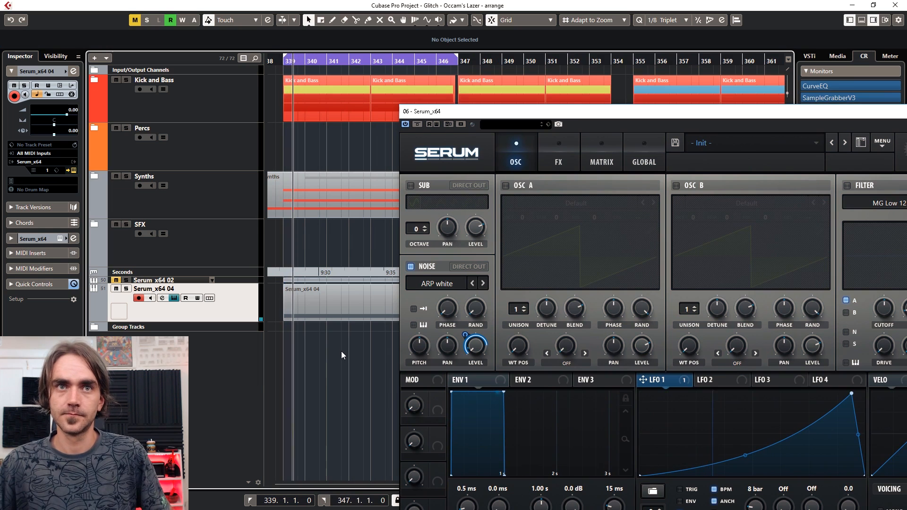
left_click_drag(574, 112, 366, 28)
left_click_drag(67, 114, 56, 114)
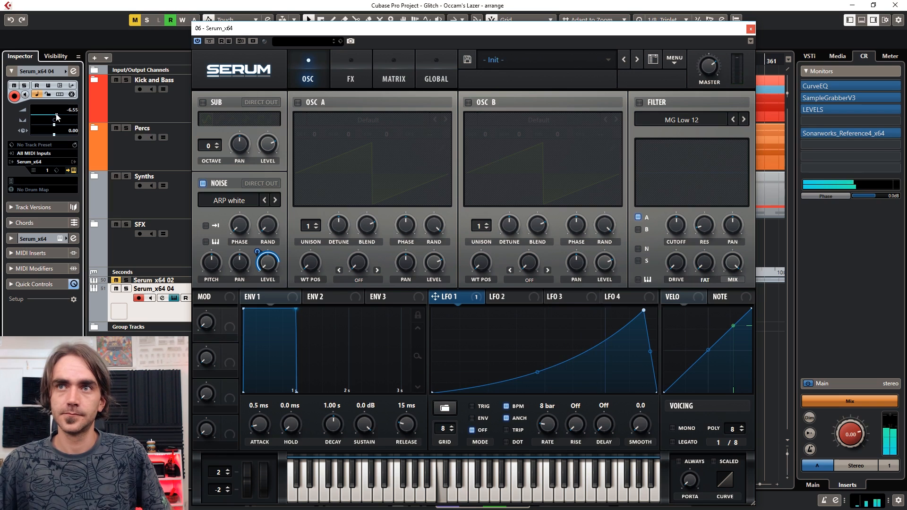
left_click_drag(374, 33, 471, 421)
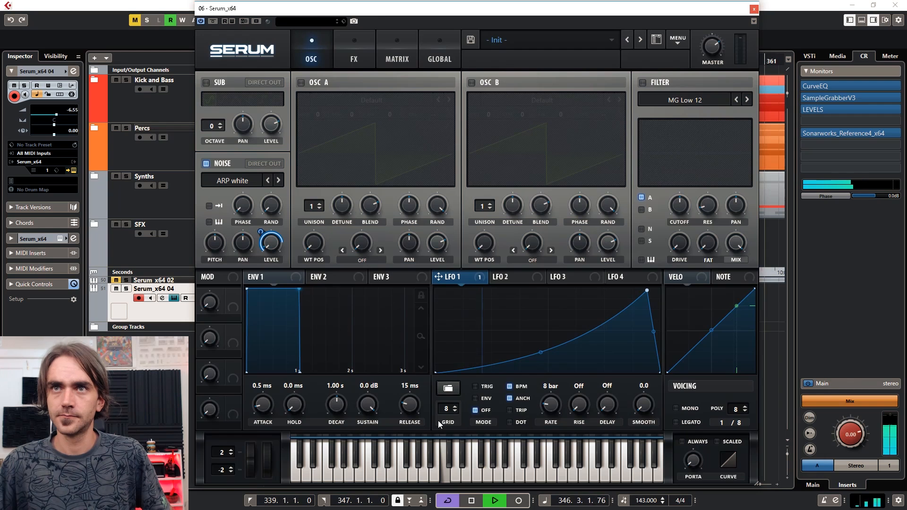
Set LFO 1 to Trig mode and move its peak slightly later and up to full height while auditioning the riser
left_click(475, 388)
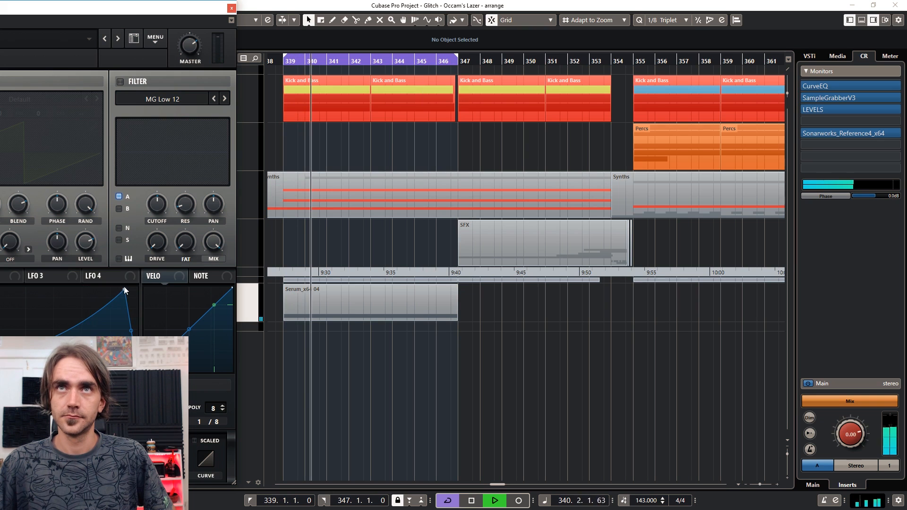
left_click_drag(124, 288, 128, 282)
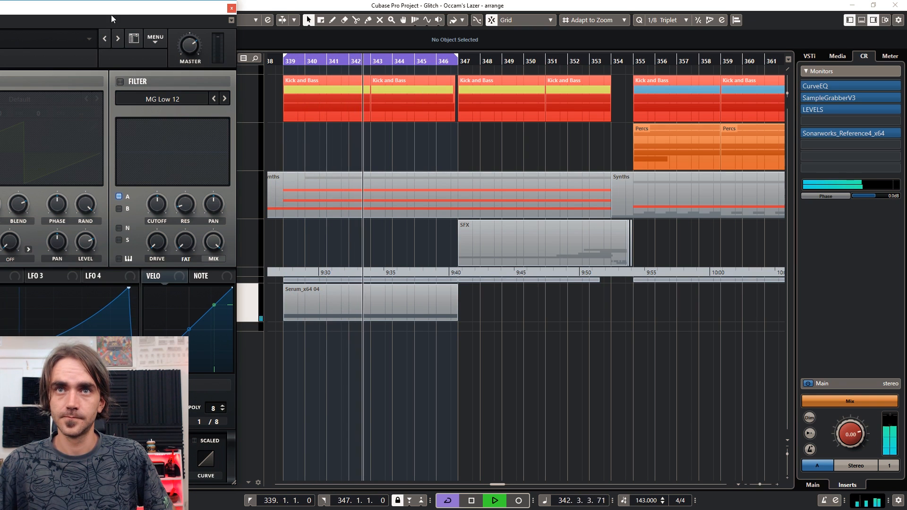
left_click_drag(112, 7, 623, 7)
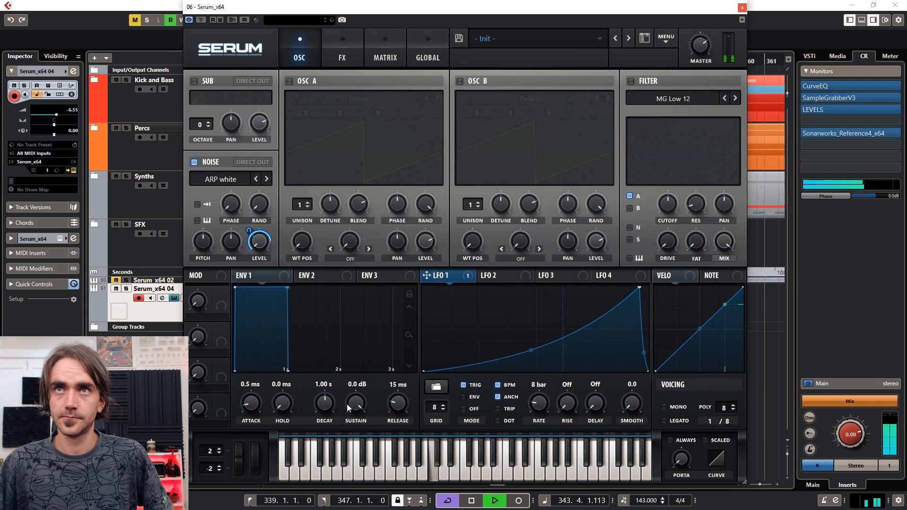
mouse_move(461, 283)
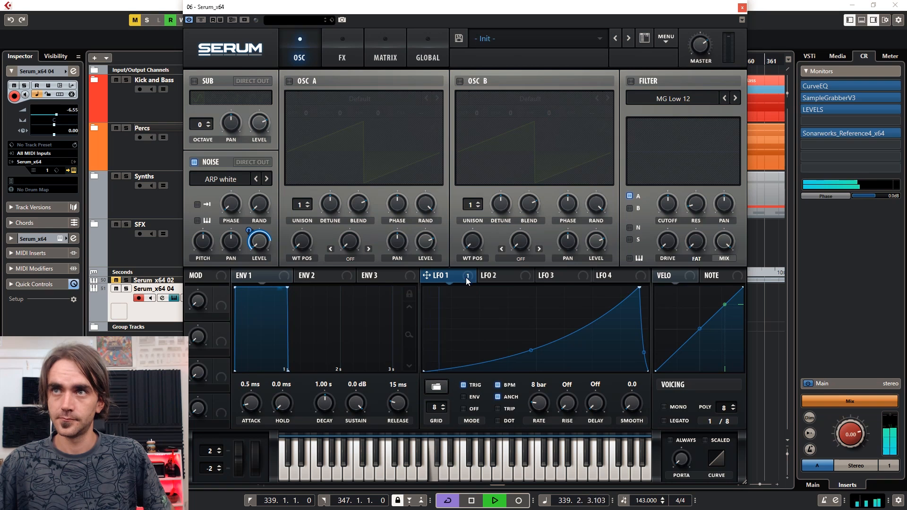
key("space")
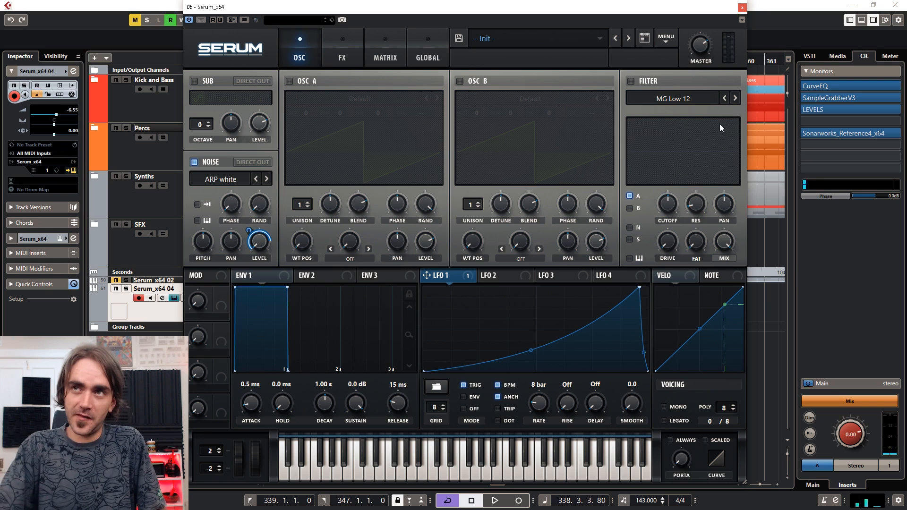
Enable the filter with the High 24 type, route the noise through it and lower the cutoff slightly
left_click(663, 100)
mouse_move(669, 112)
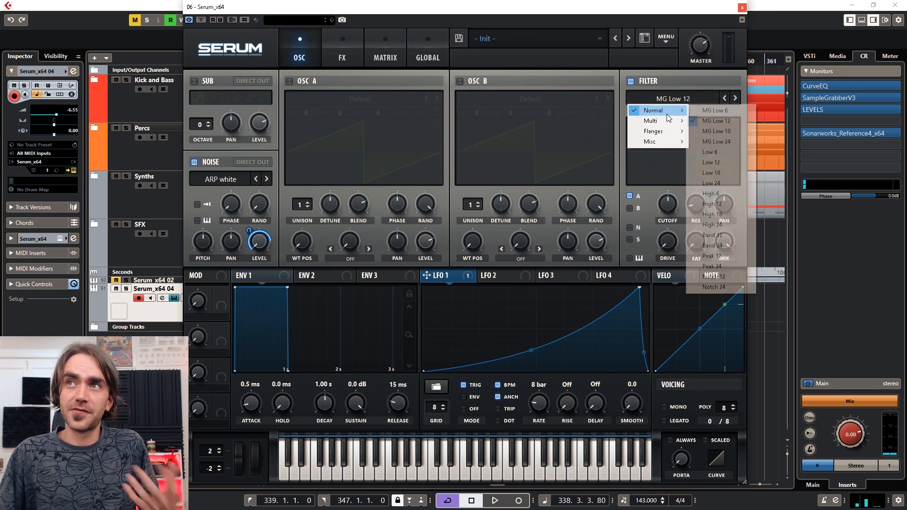
left_click(736, 225)
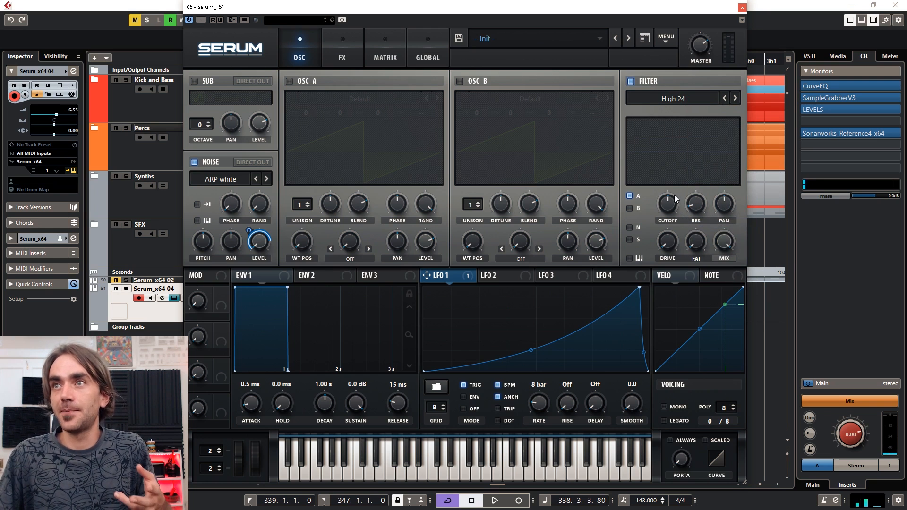
left_click(629, 227)
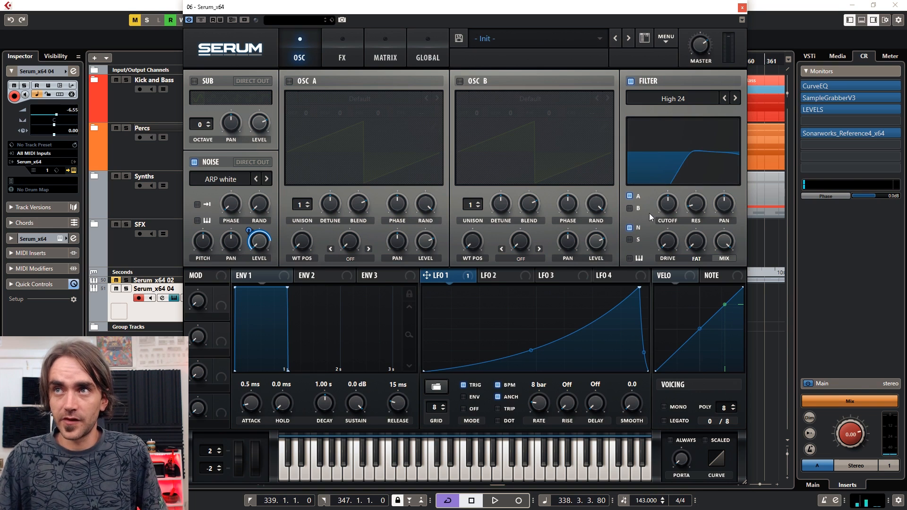
mouse_move(661, 213)
left_mouse_down()
mouse_move(670, 182)
mouse_move(664, 206)
left_mouse_up()
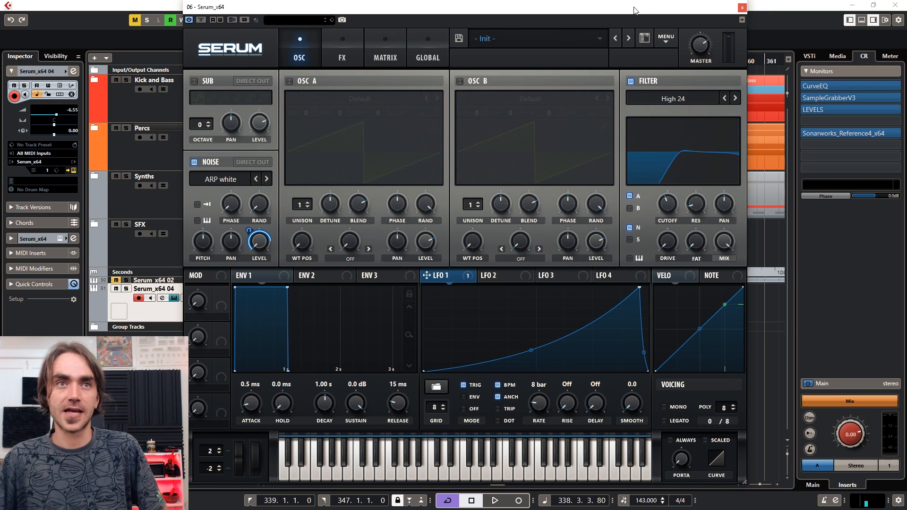
Enable the Delay effect in the Serum patch
left_click(342, 52)
left_click(199, 178)
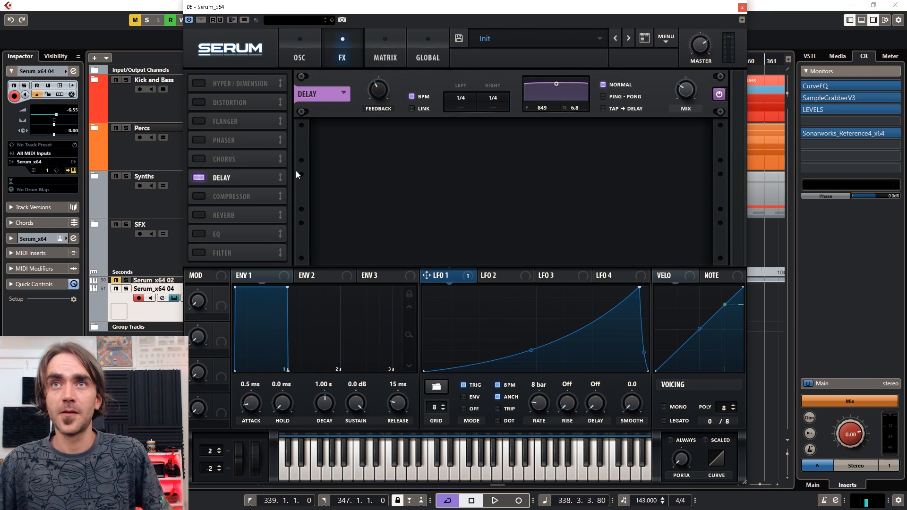
Enable the Reverb effect and move LFO 1's peak to the very end of its cycle at full height
left_click(199, 215)
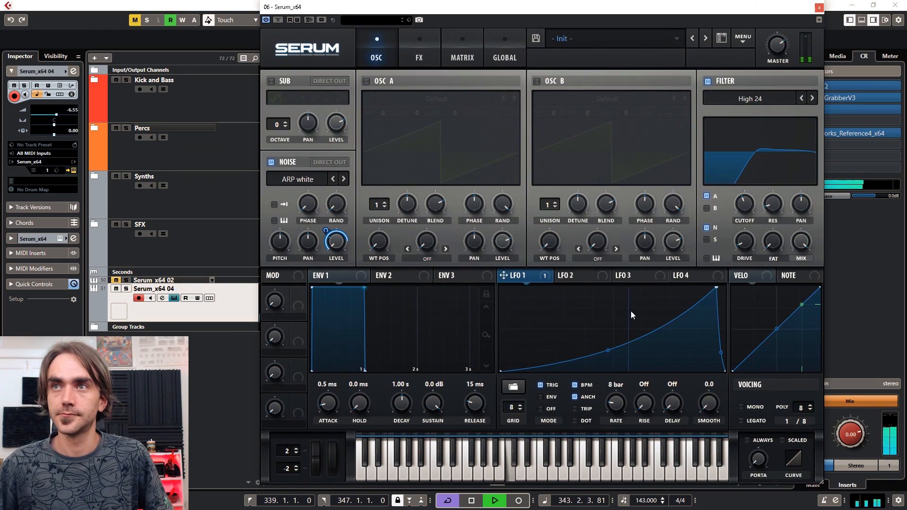
left_click_drag(716, 289, 729, 279)
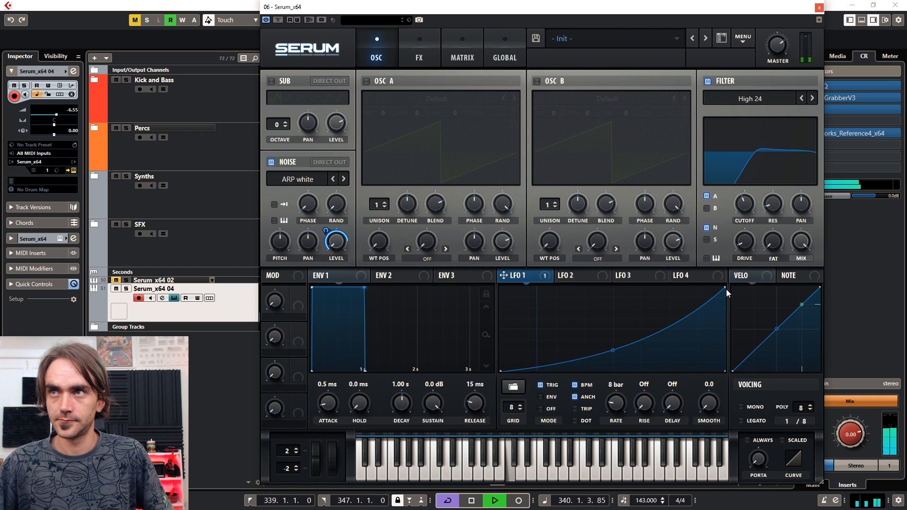
left_click_drag(802, 10, 740, 21)
key("space")
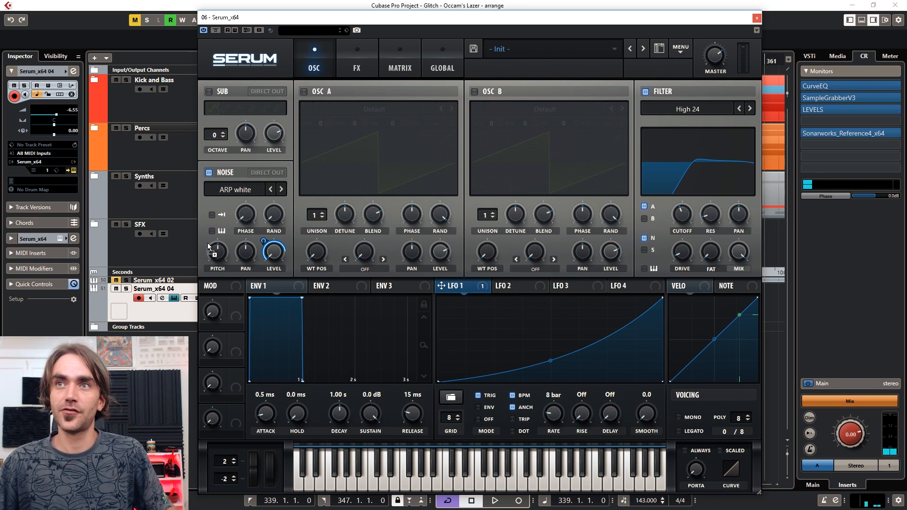
Assign LFO 1 to the noise oscillator's Pitch and adjust the modulation amount and base pitch while auditioning the riser
left_click_drag(441, 286, 217, 253)
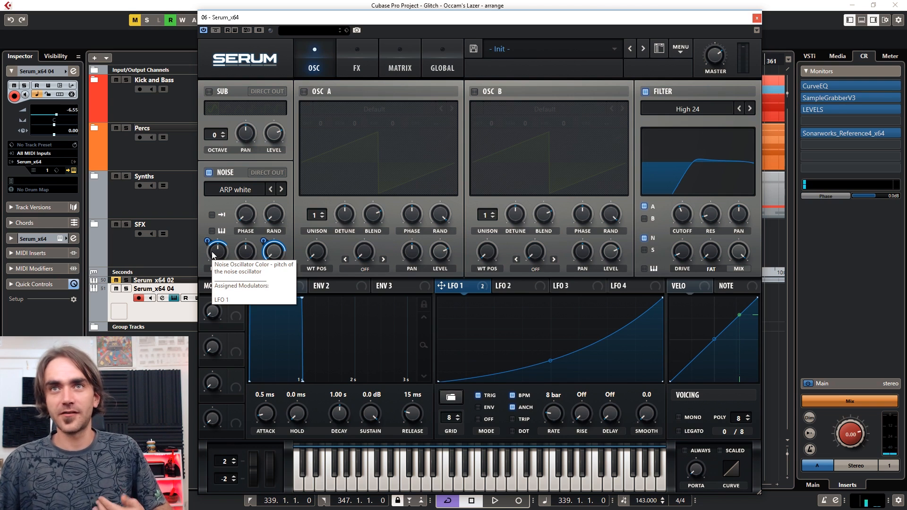
mouse_move(207, 242)
left_mouse_down()
mouse_move(206, 252)
mouse_move(208, 235)
left_mouse_up()
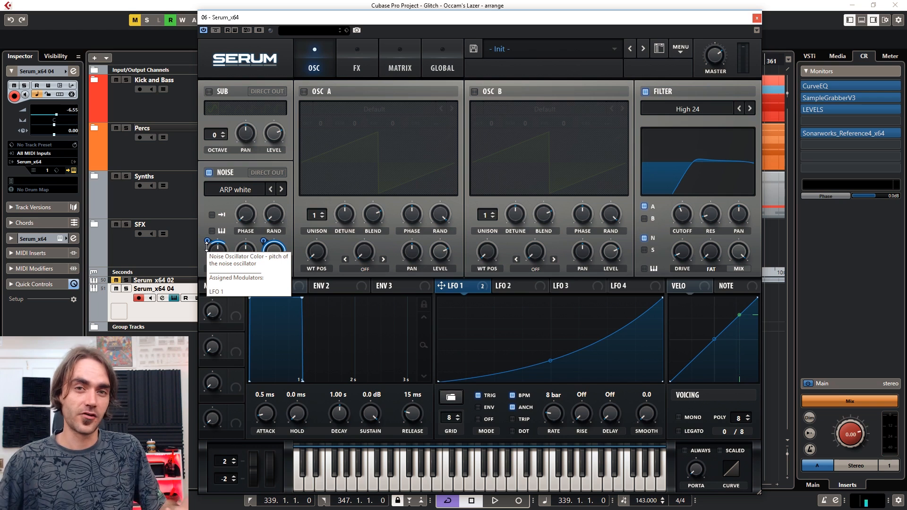
mouse_move(204, 241)
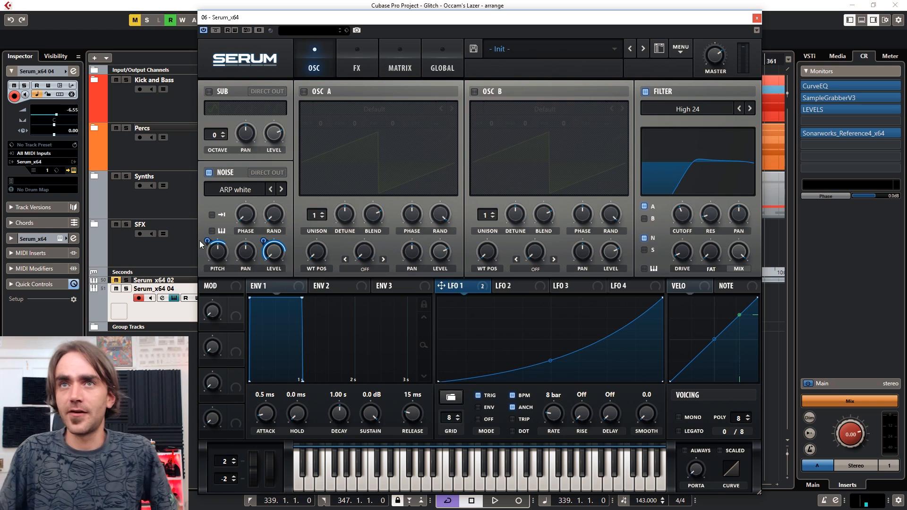
key("space")
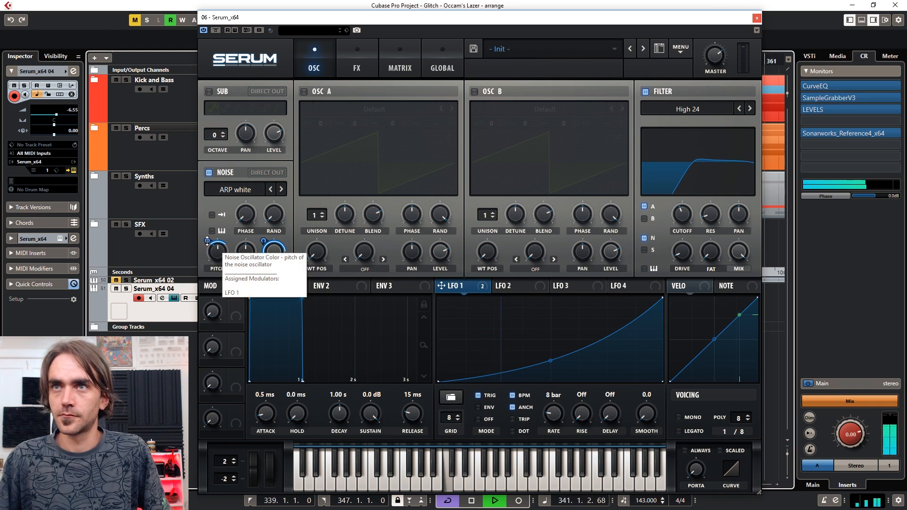
left_click_drag(207, 241, 205, 230)
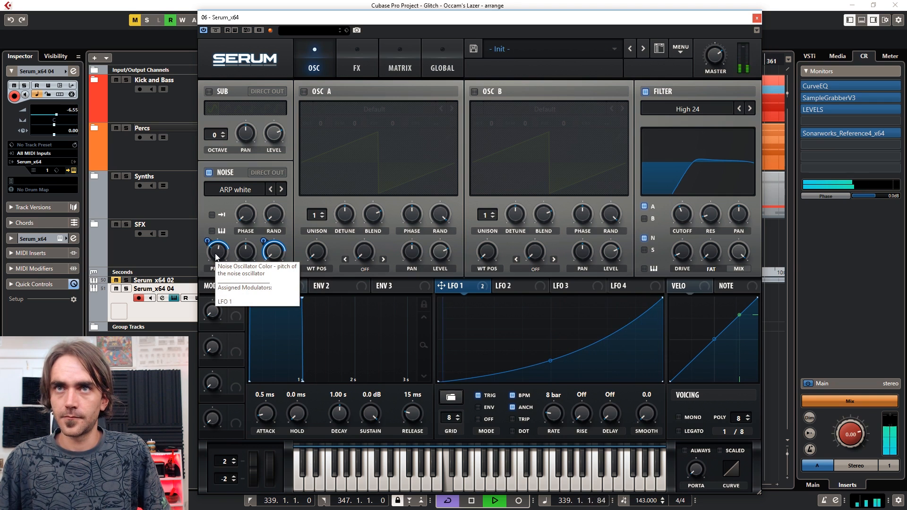
left_click_drag(216, 257, 218, 248)
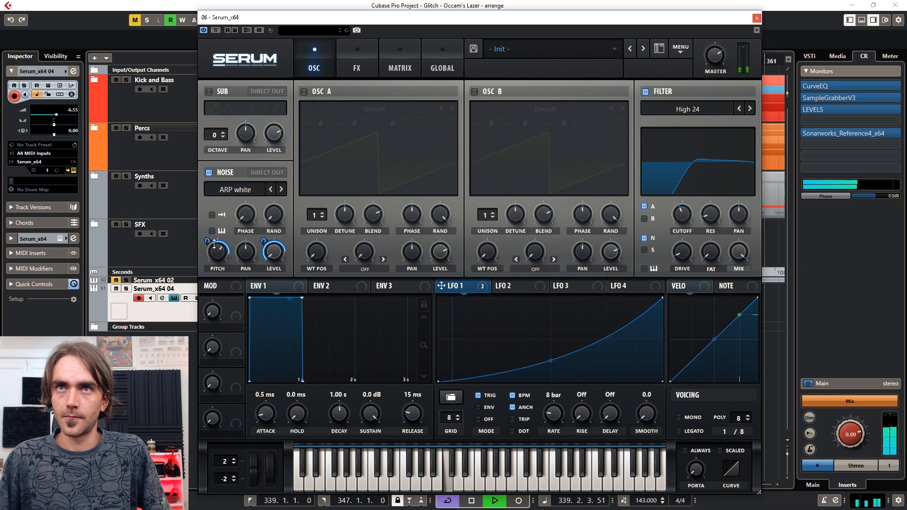
mouse_move(207, 235)
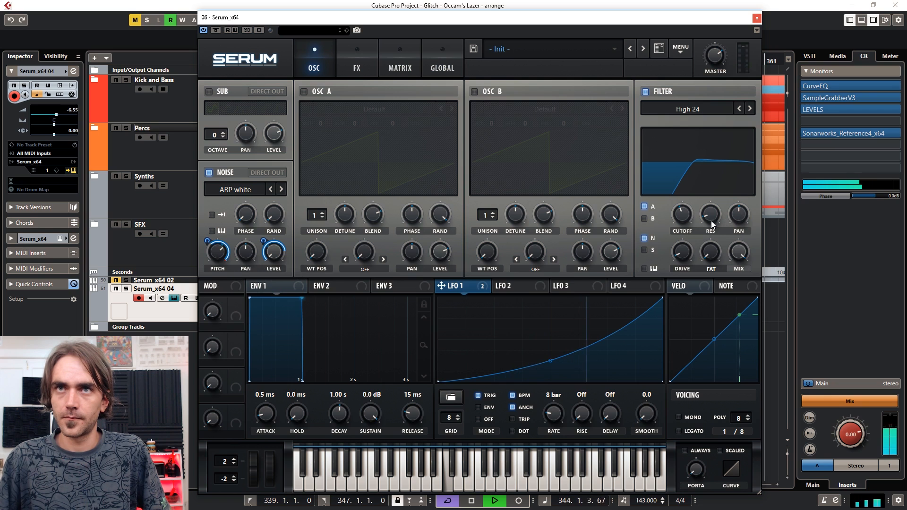
Raise the filter resonance slightly, then assign LFO 1 to the Cutoff and lower its base setting
left_click_drag(710, 220, 680, 229)
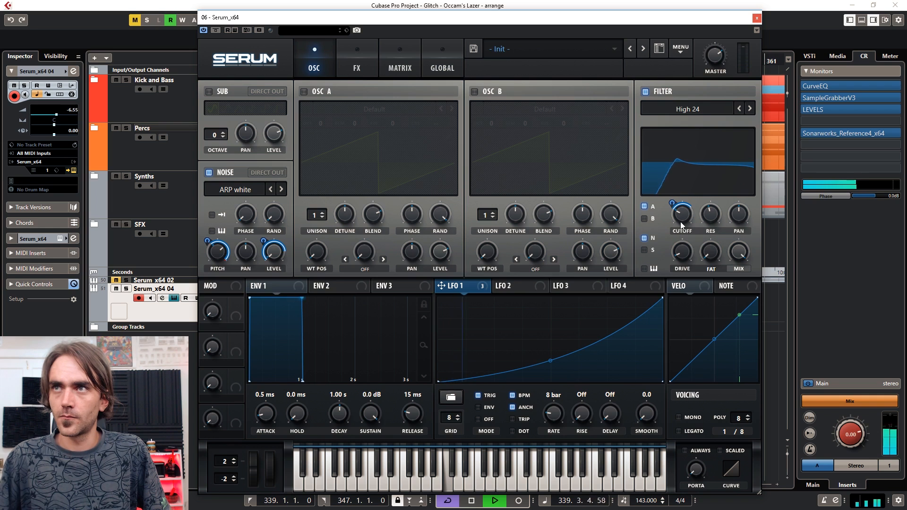
left_click_drag(680, 266, 680, 260)
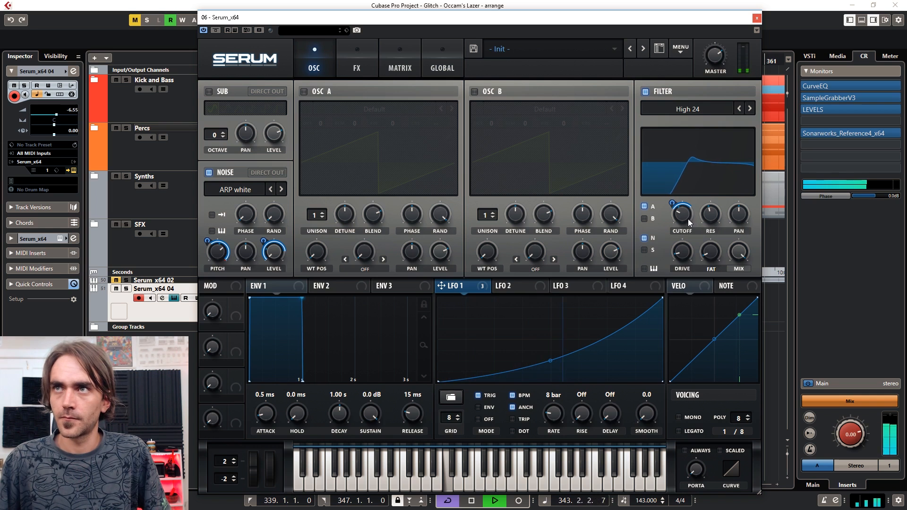
mouse_move(687, 219)
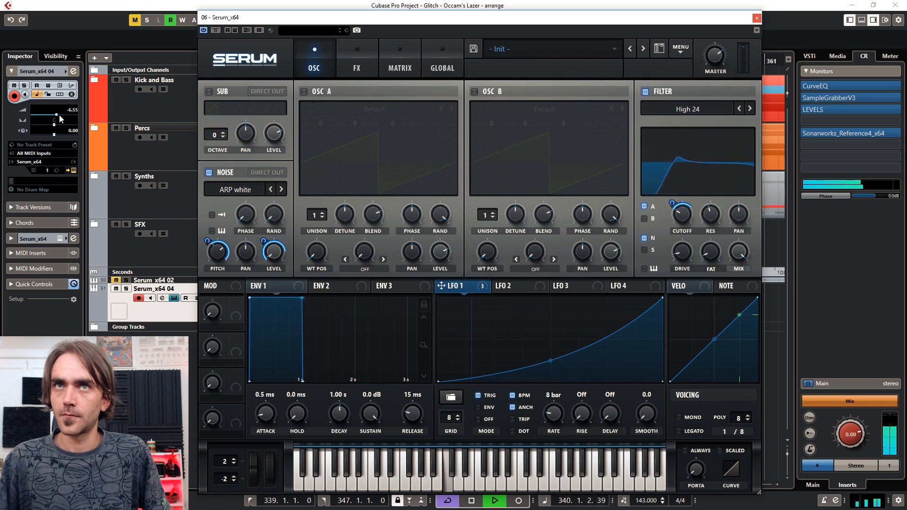
Set the Serum_x64 04 track volume to -4.70, stop playback and close the Serum window
left_click_drag(58, 114, 60, 115)
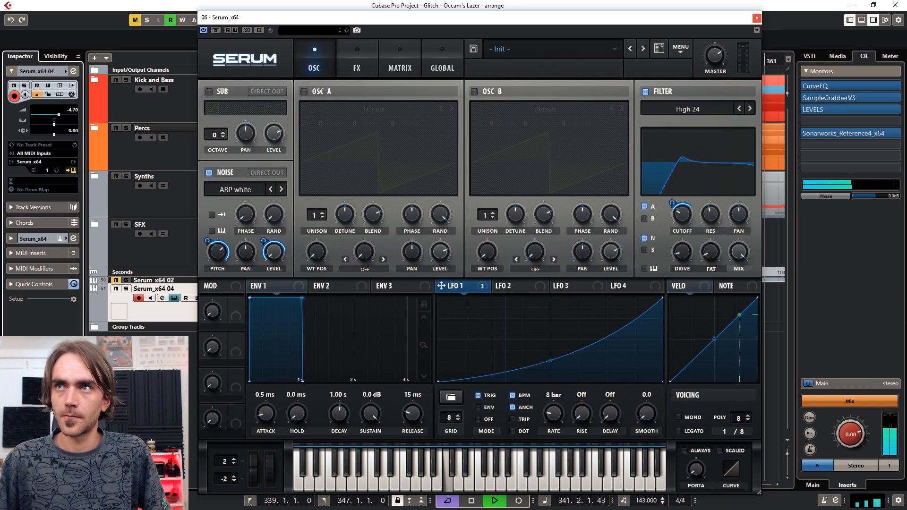
key("space")
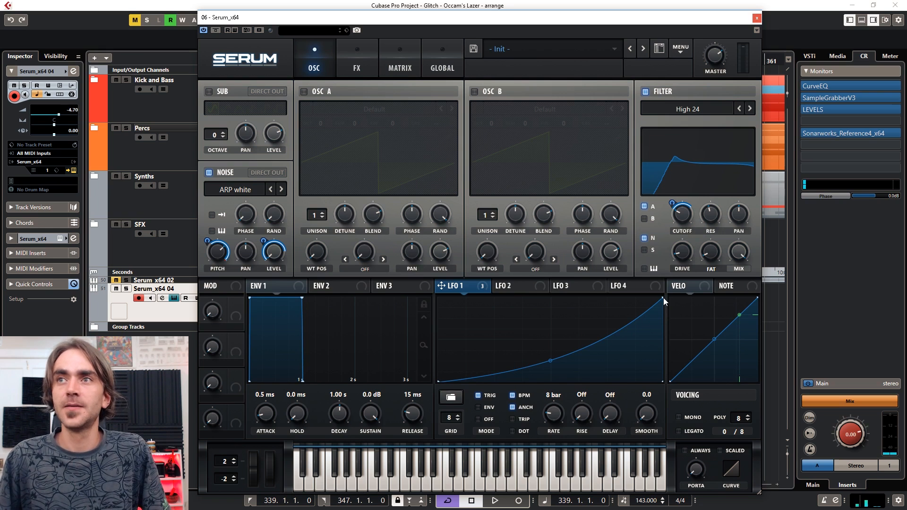
mouse_move(662, 297)
left_mouse_down()
mouse_move(651, 296)
mouse_move(667, 290)
left_mouse_up()
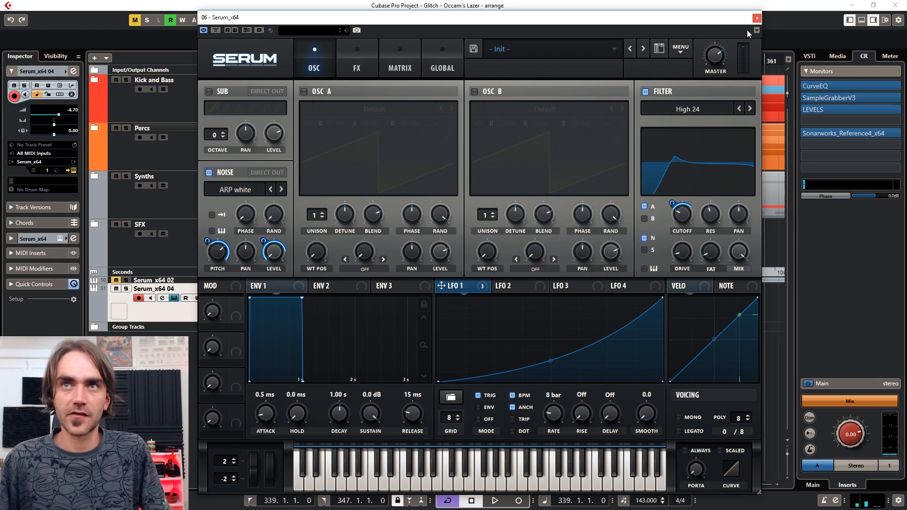
left_click(756, 18)
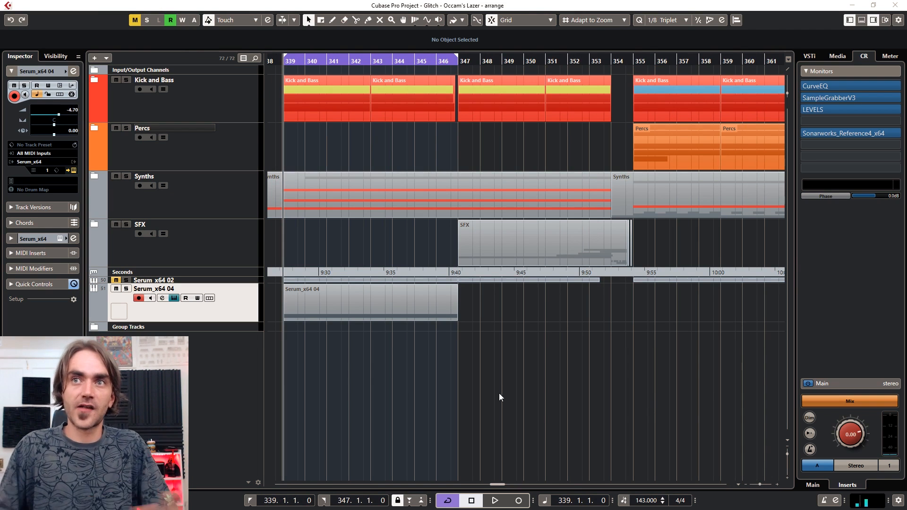
Replay the riser in the arrangement with its channel settings open and make the Serum_x64 04 track taller
left_click_drag(498, 389, 381, 326)
key("Return")
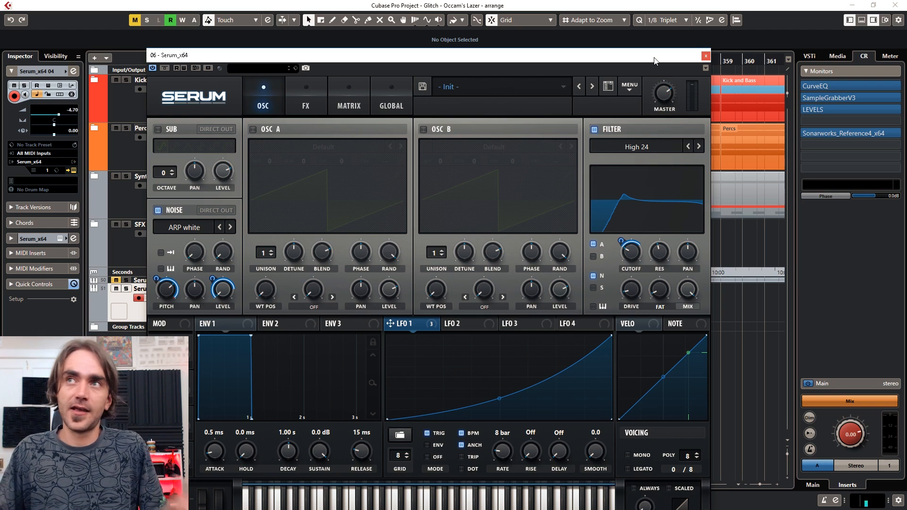
left_click(706, 56)
key("space")
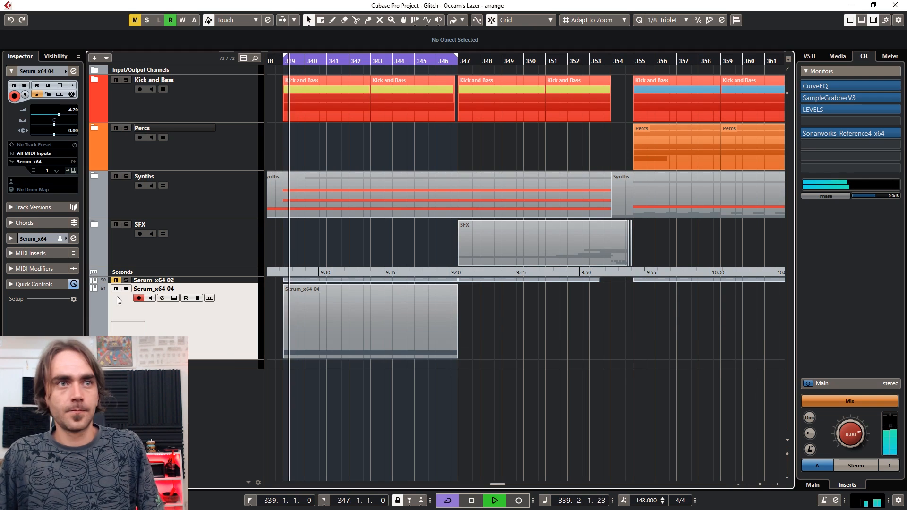
left_click(74, 70)
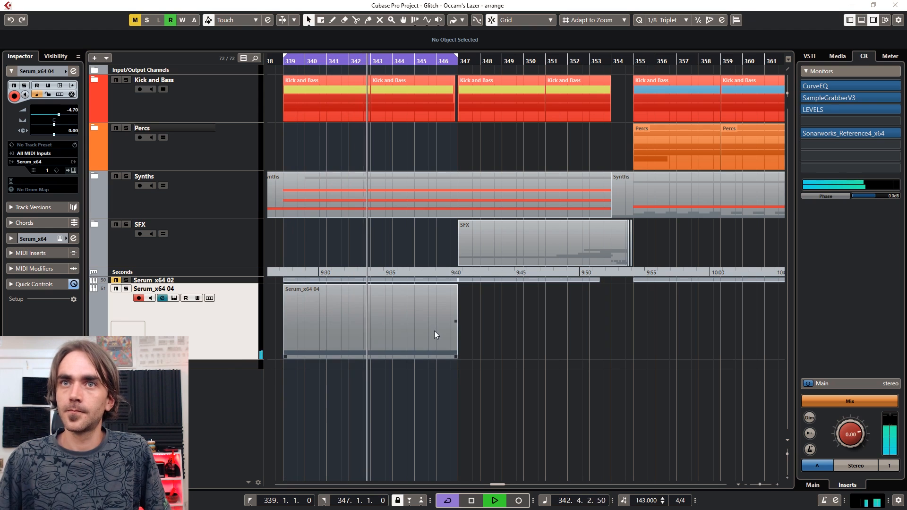
left_click_drag(195, 360, 196, 377)
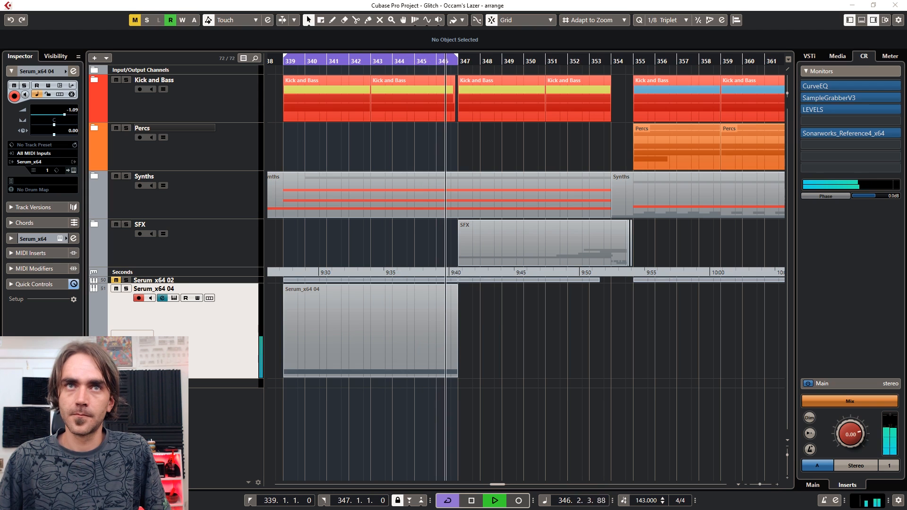
Raise the Serum_x64 04 track volume to 4.34 and move its channel settings window off the arrangement
left_click(242, 305)
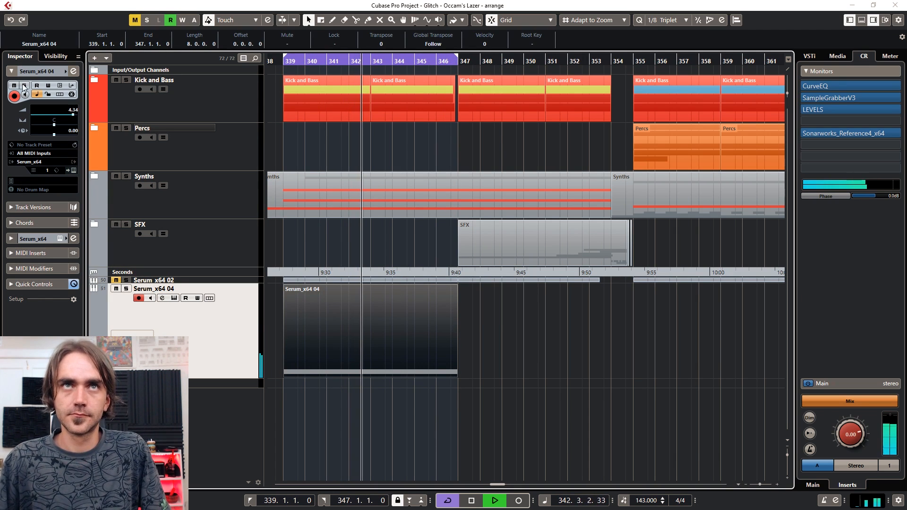
left_click(73, 71)
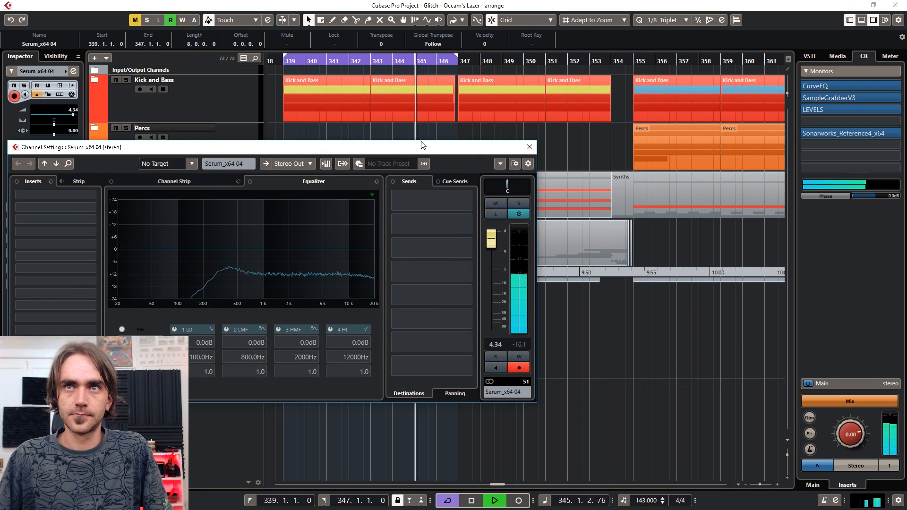
left_click_drag(420, 145, 0, 99)
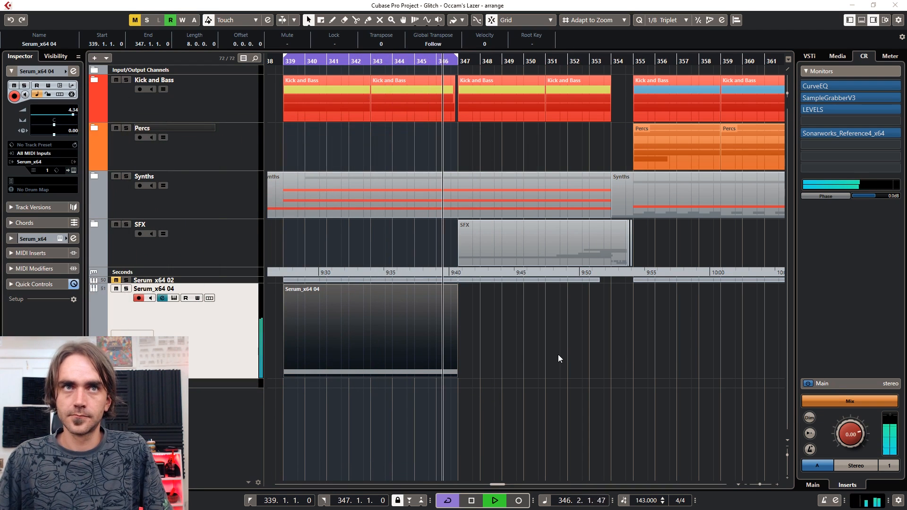
left_click(565, 323)
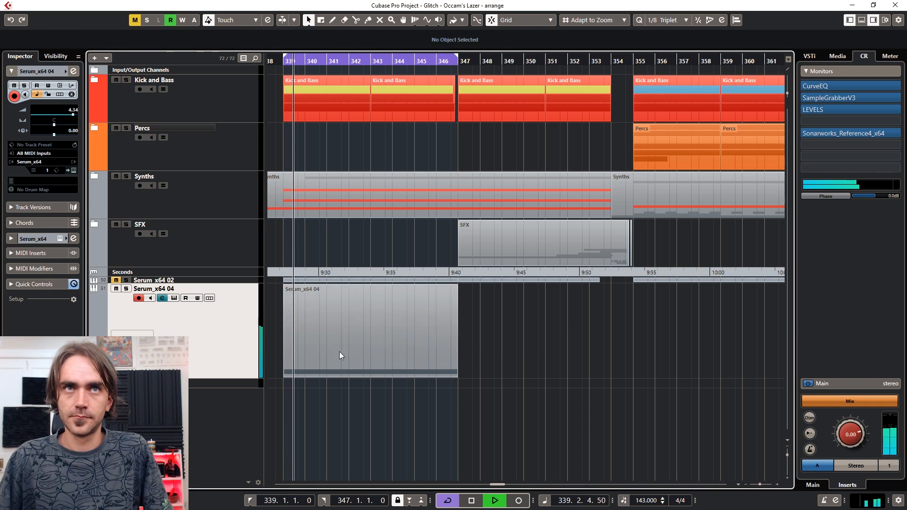
Shorten the Serum_x64 04 part to 4 bars, ending at bar 343, and render it in place with the current settings
left_click(349, 327)
key("space")
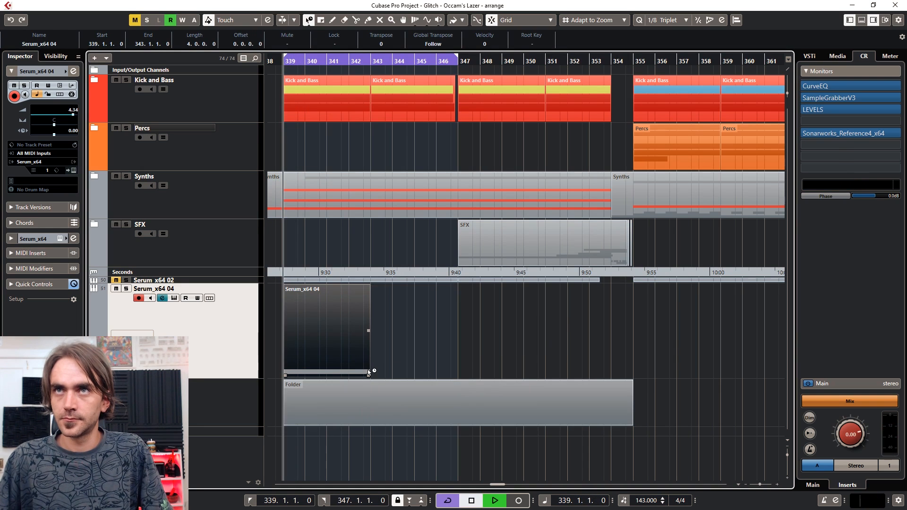
key("space")
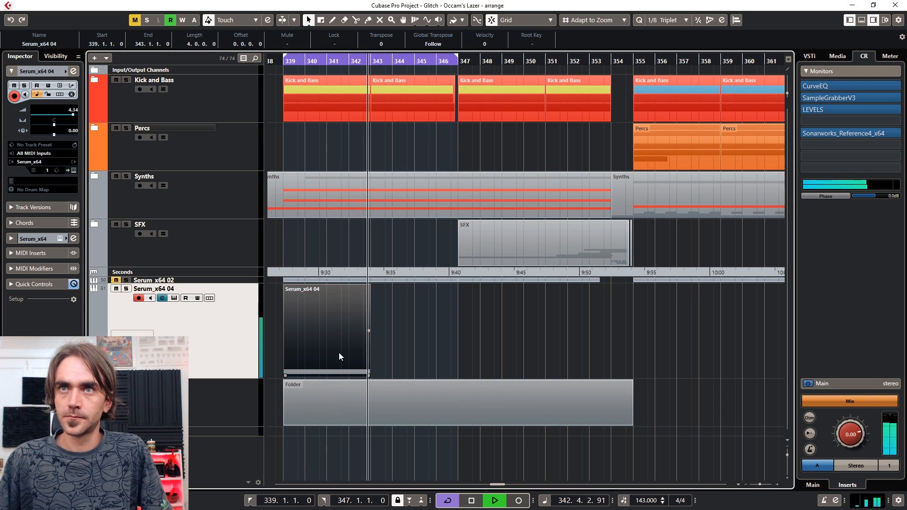
right_click(323, 354)
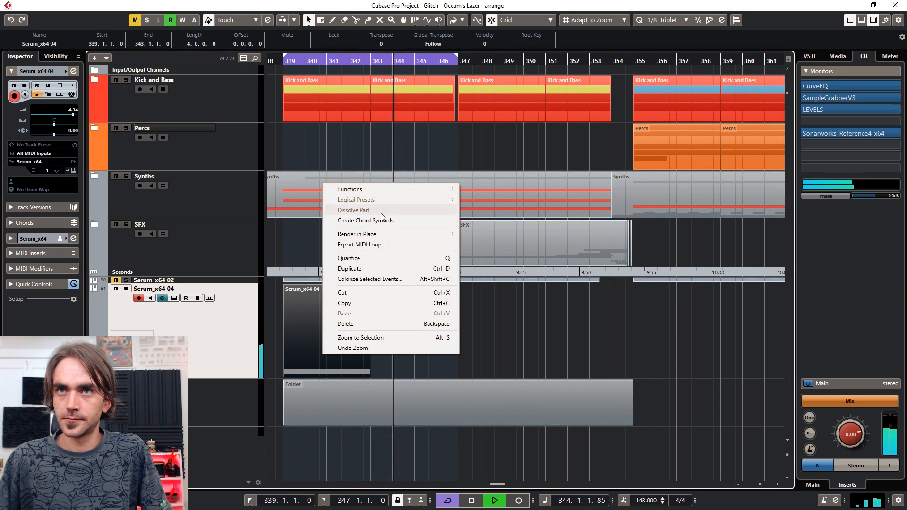
mouse_move(373, 234)
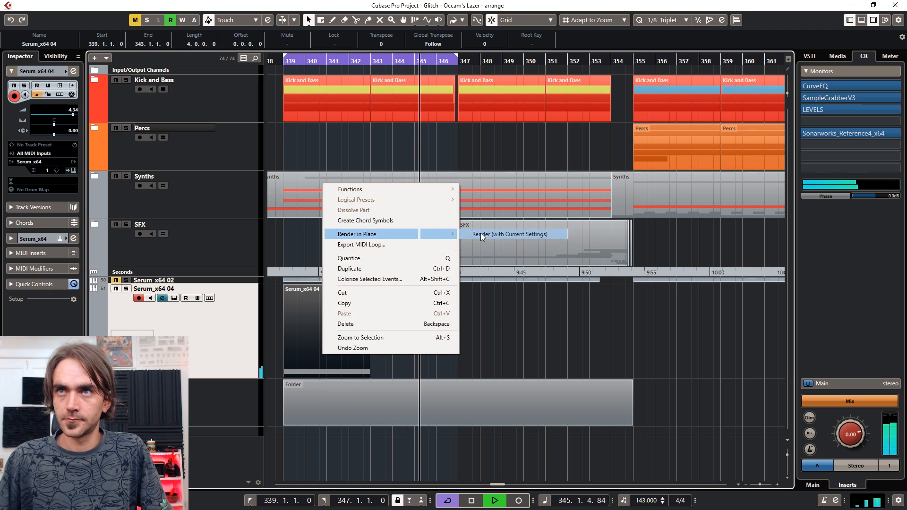
left_click(480, 233)
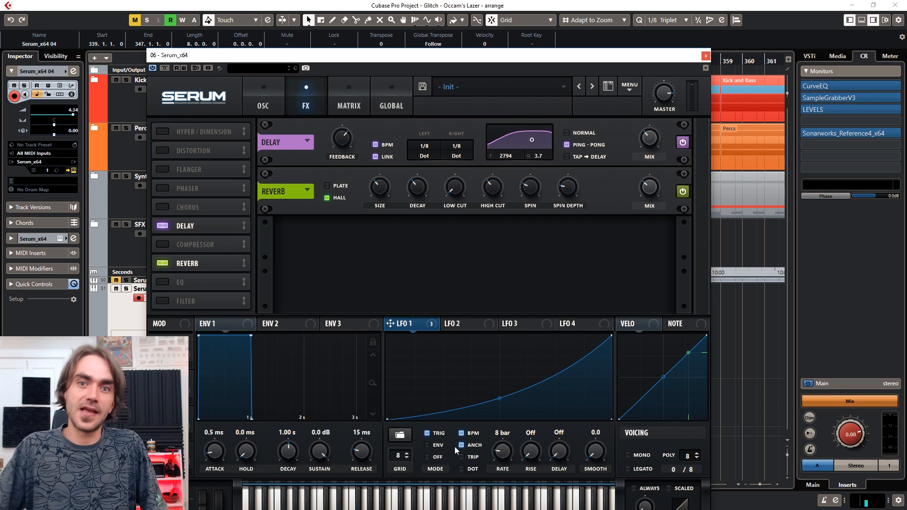
Enable the Flanger effect with LFO 1 modulating its Rate, set its Feed to 69% and audition the riser
left_click(181, 172)
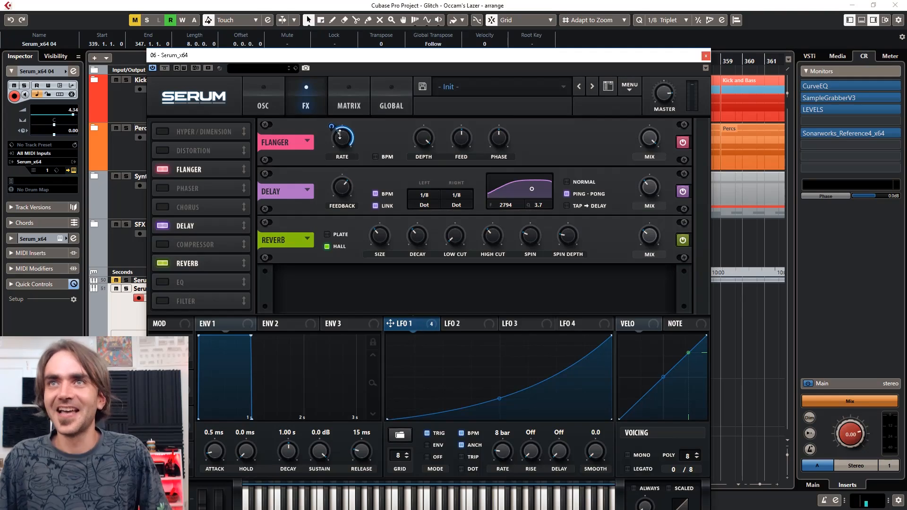
left_click_drag(332, 132, 319, 169)
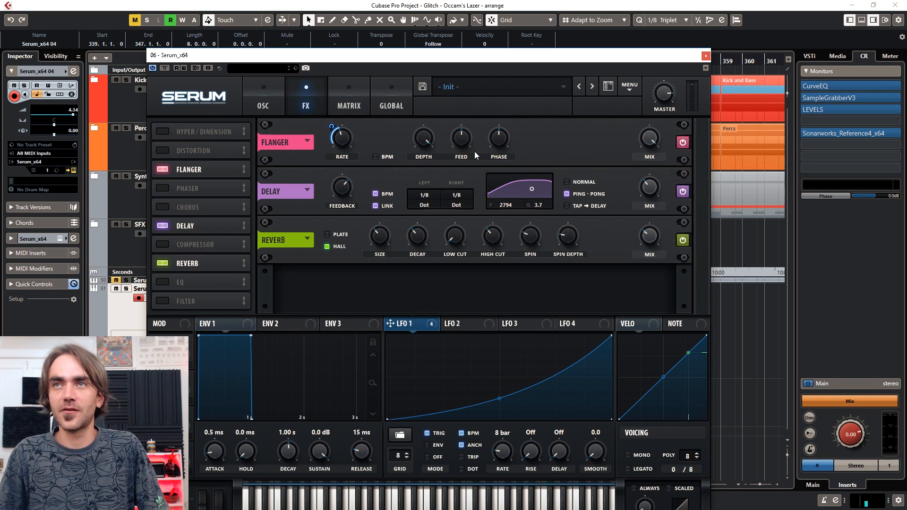
left_click_drag(474, 152, 474, 133)
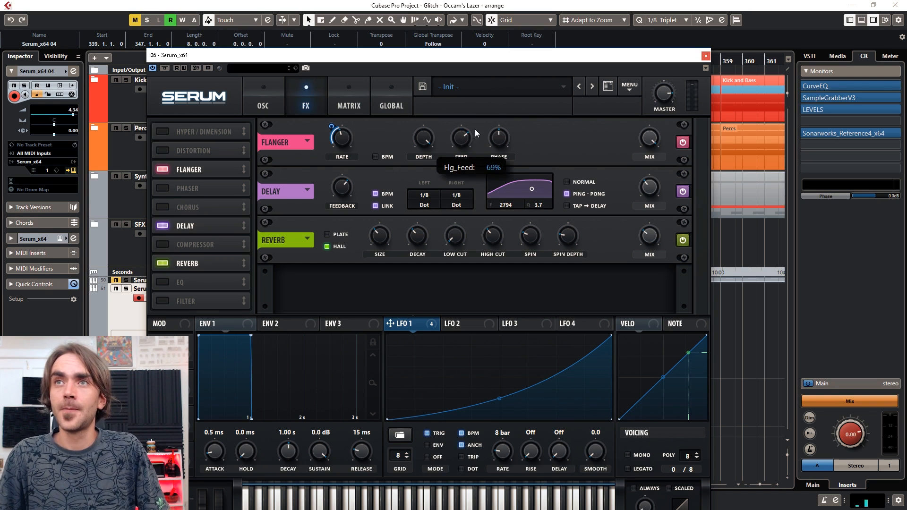
left_click_drag(538, 60, 642, 60)
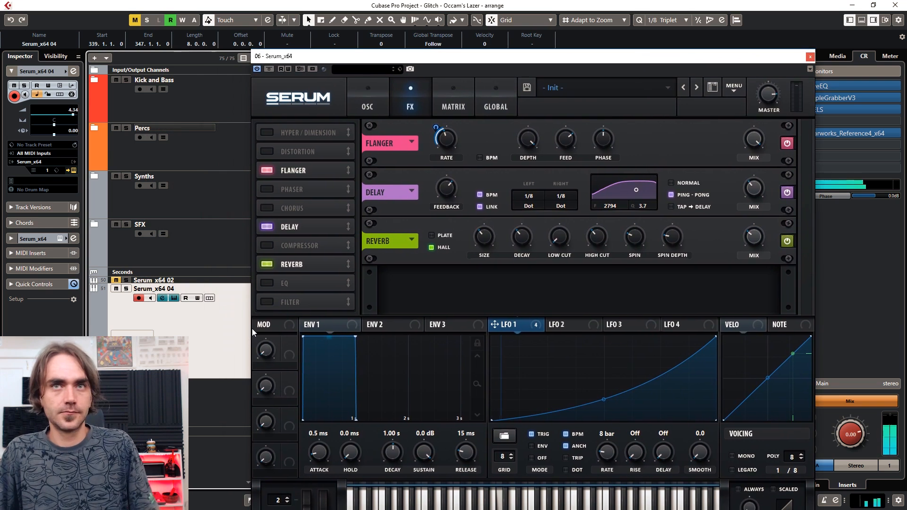
left_click_drag(444, 60, 492, 43)
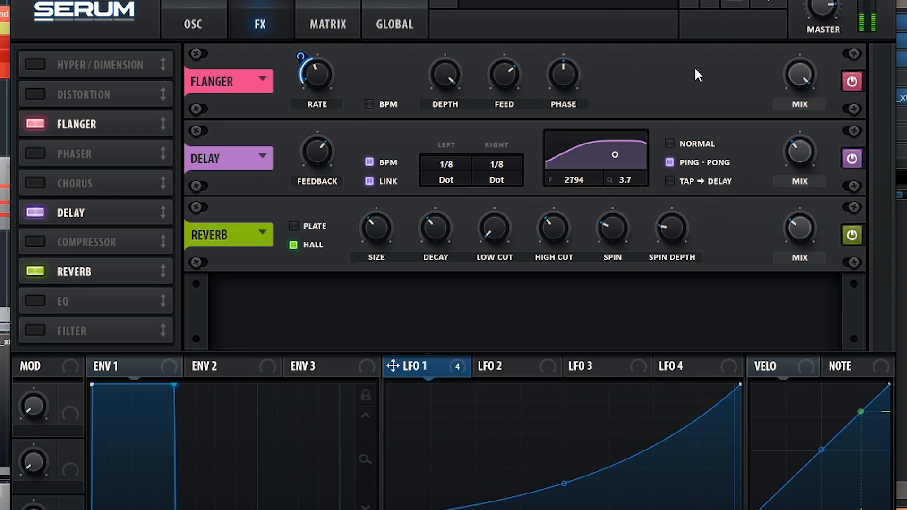
Raise the Flanger Rate to 4.27 Hz and slightly readjust its Feed while auditioning the riser
mouse_move(327, 58)
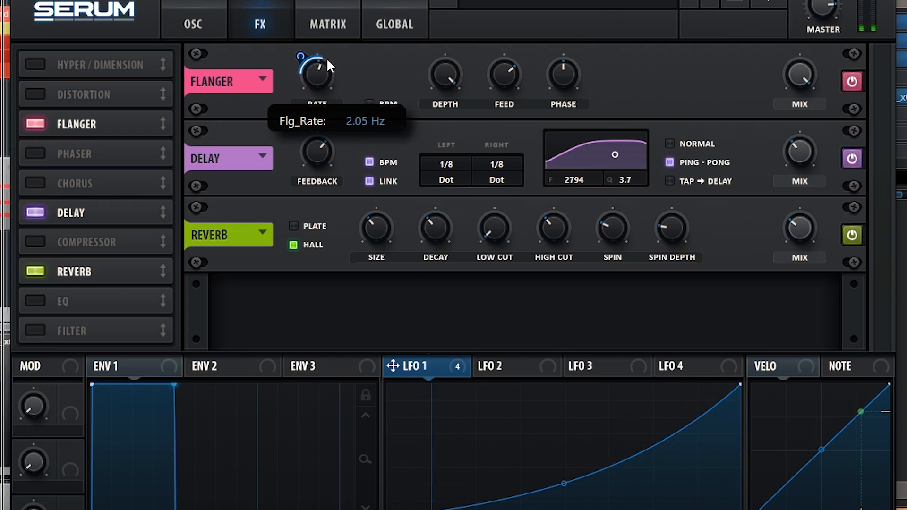
left_click_drag(326, 58, 327, 48)
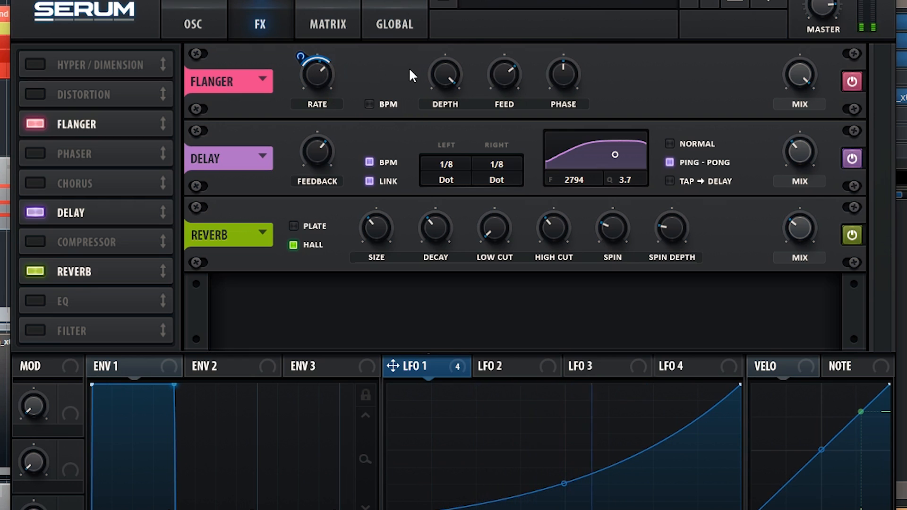
mouse_move(509, 71)
left_mouse_down()
mouse_move(512, 49)
mouse_move(514, 81)
left_mouse_up()
Lower the Flanger's base Rate, set its LFO 1 modulation amount to 49 and fine-tune the Feed
mouse_move(318, 75)
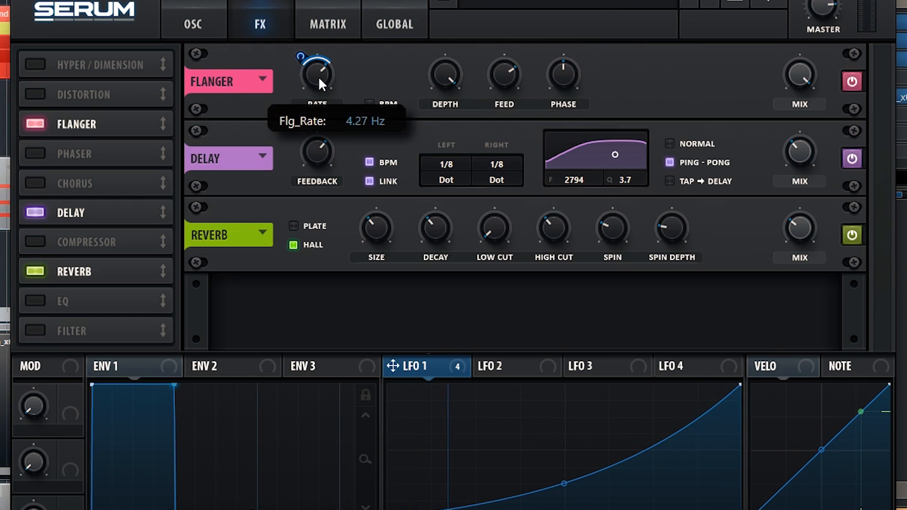
left_click_drag(319, 77, 315, 127)
left_click_drag(302, 57, 312, 0)
left_click_drag(316, 73, 312, 114)
left_click_drag(301, 57, 304, 27)
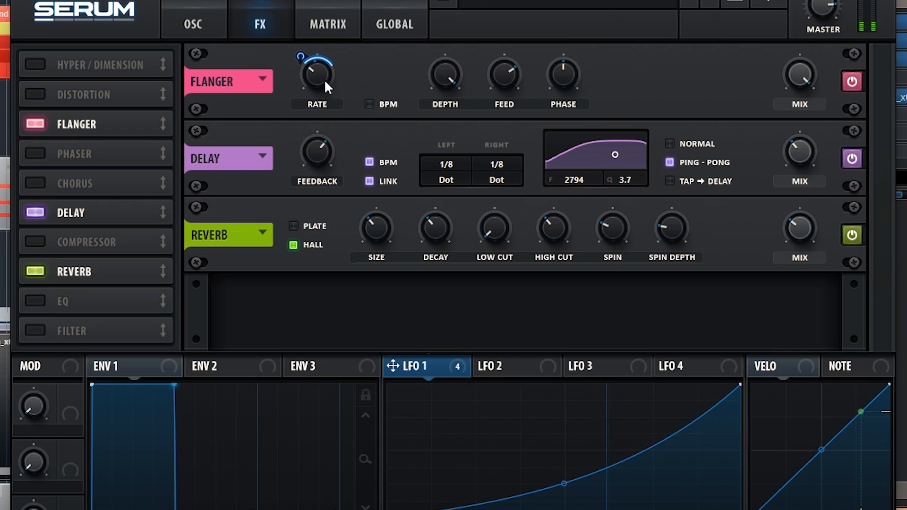
left_click_drag(506, 76, 508, 73)
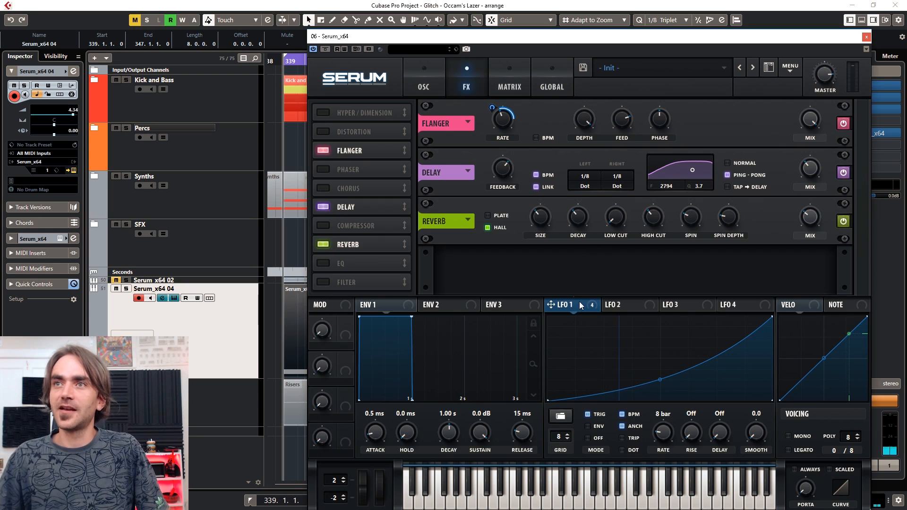
Assign LFO 1 to the Flanger's Feed, adjust the Feed level and audition the modulated riser
left_click_drag(576, 305, 617, 195)
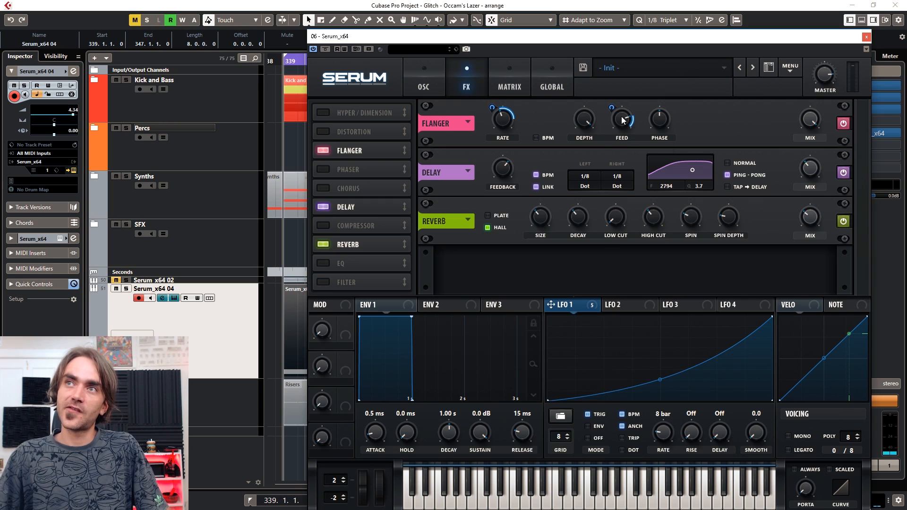
mouse_move(620, 124)
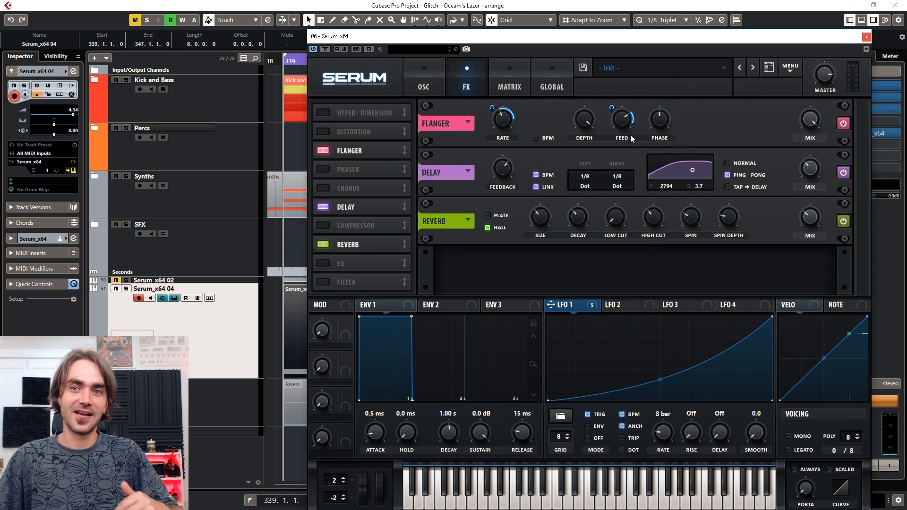
left_click_drag(624, 124, 624, 122)
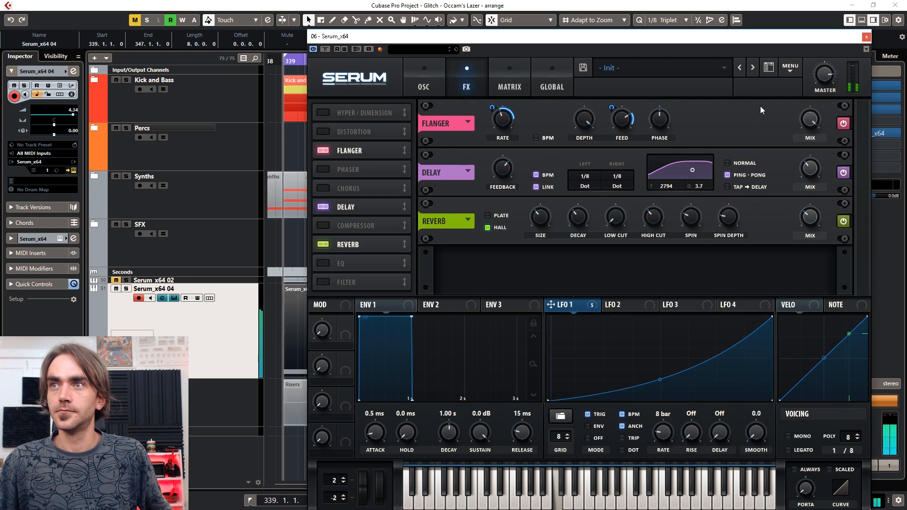
mouse_move(494, 106)
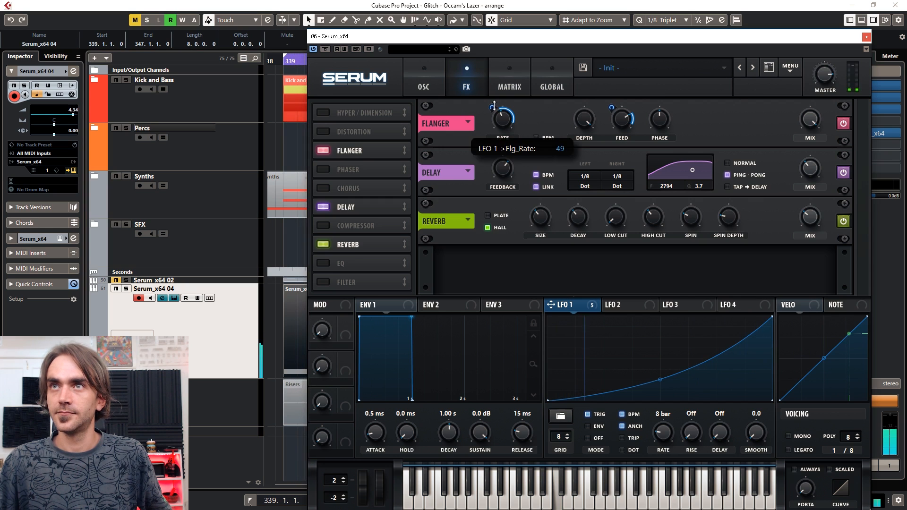
mouse_move(506, 123)
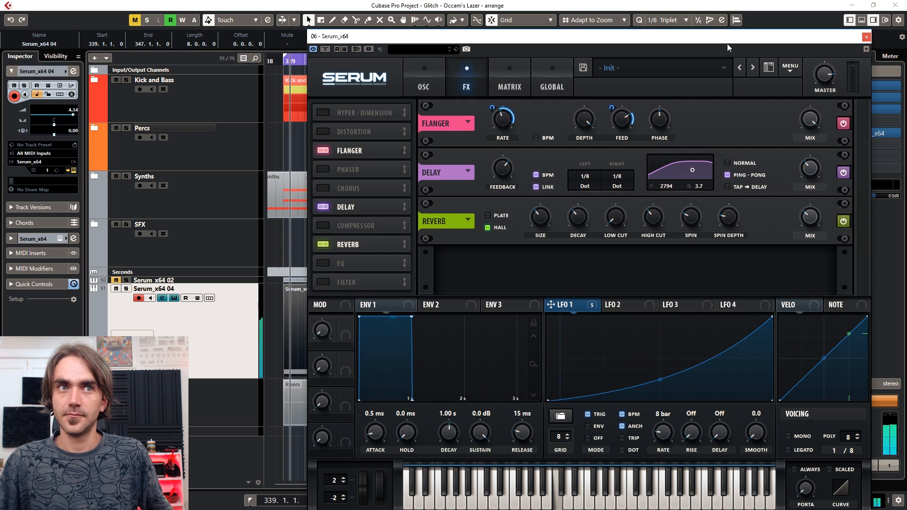
Close the Serum window and review the rendered riser clips in the Risers folder
left_click(866, 36)
left_click(336, 320)
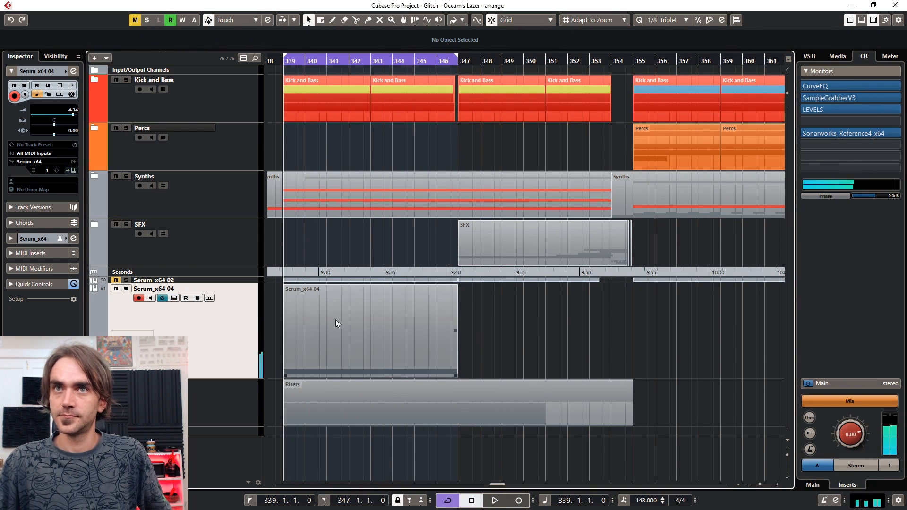
scroll(614, 367, "down", 5)
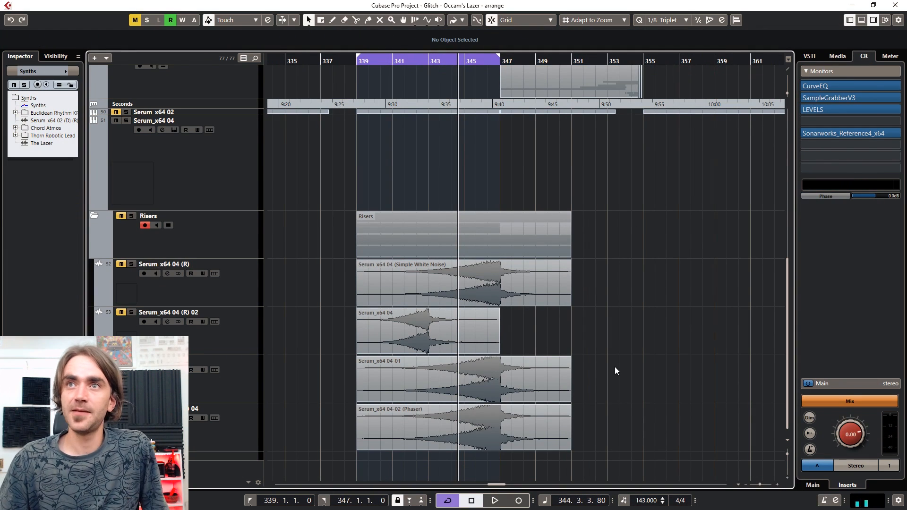
left_click_drag(569, 405, 552, 406)
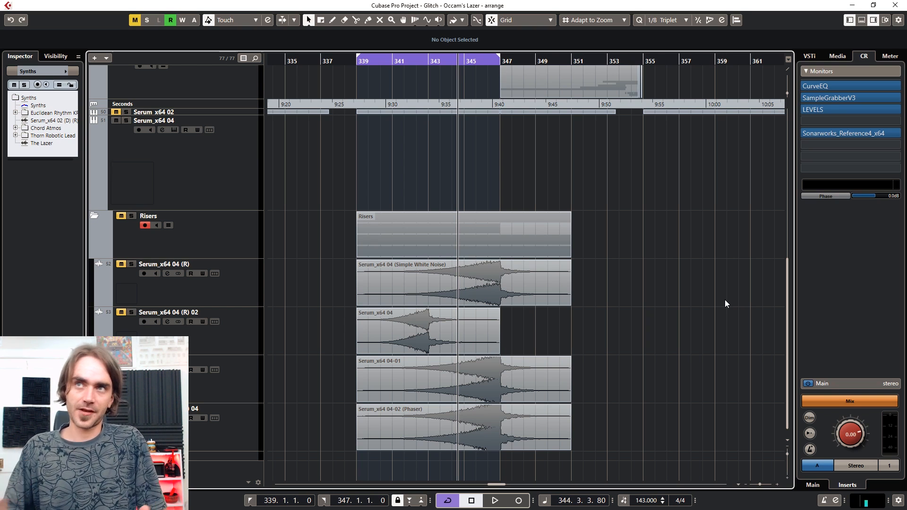
Expand the Thorn Robotic Lead folder inside Synths and look for a suitable Thorn Metallic Glitch Lead part
scroll(732, 289, "up", 8)
scroll(536, 305, "down", 4)
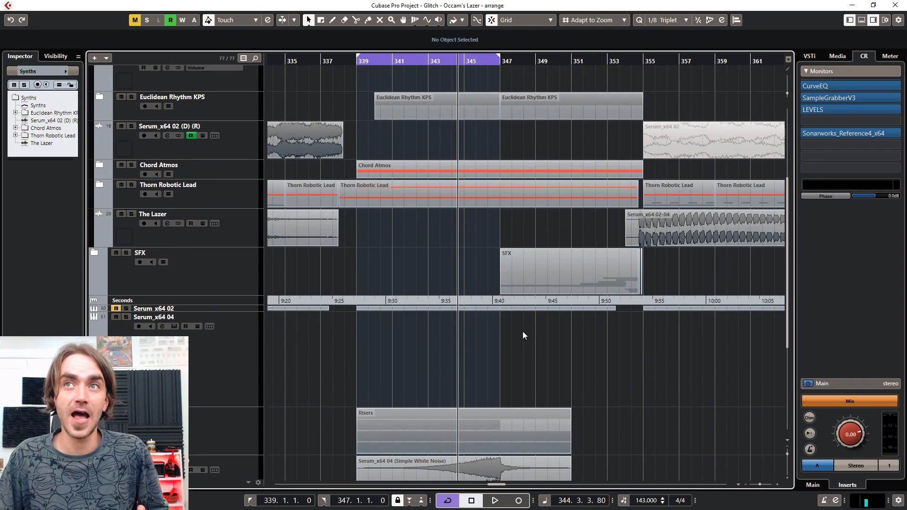
left_click(99, 184)
scroll(378, 219, "down", 5)
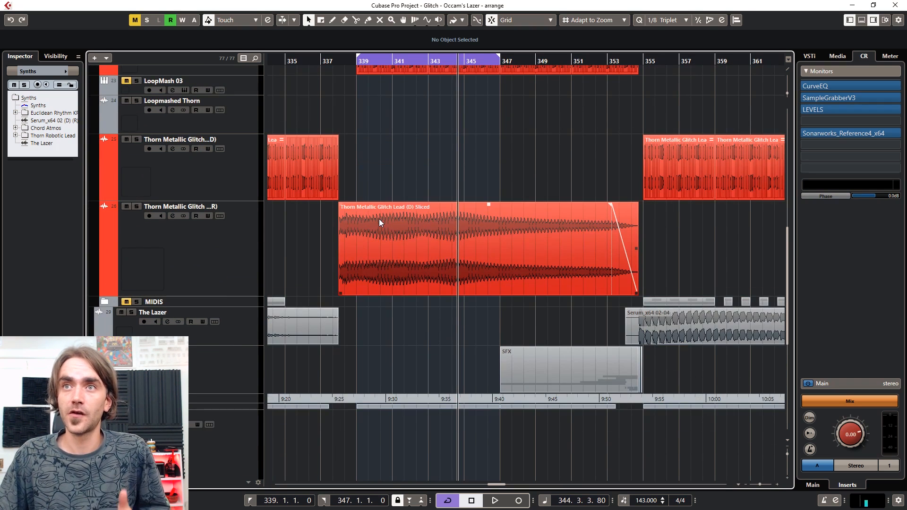
scroll(398, 171, "left", 10)
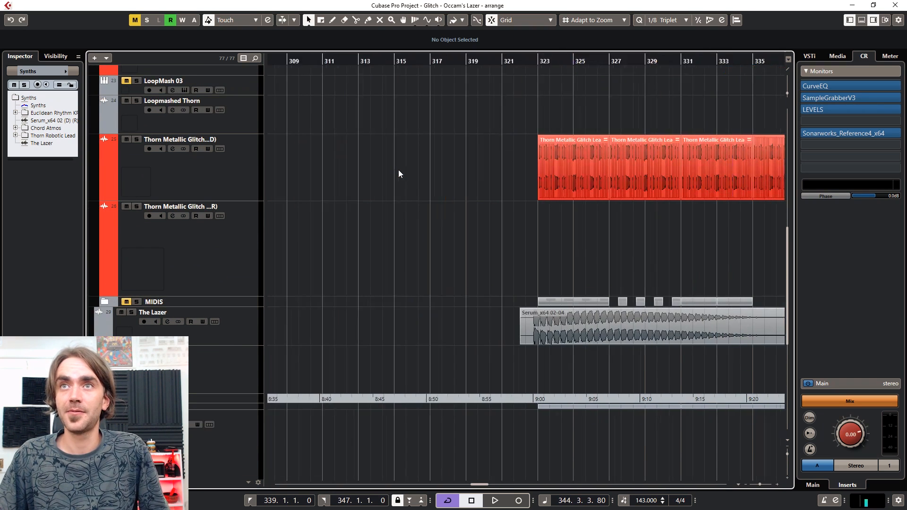
scroll(585, 242, "up", 5)
scroll(604, 356, "right", 9)
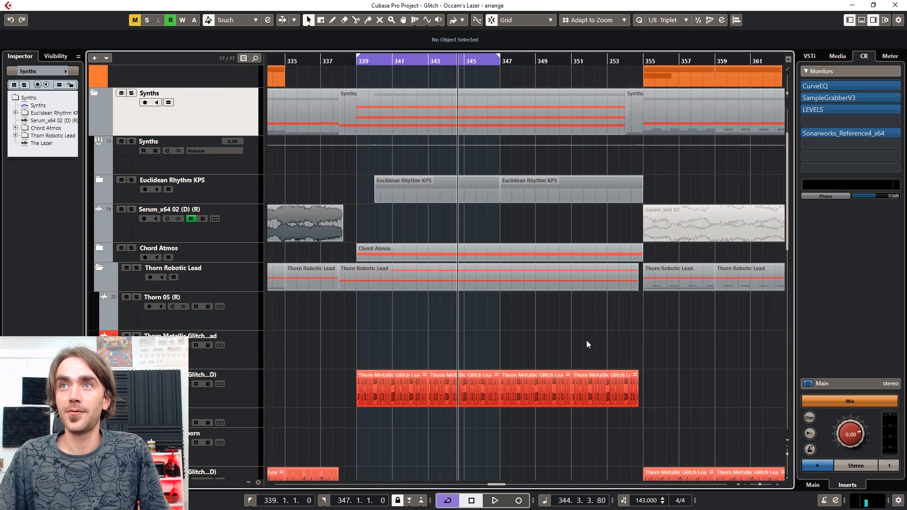
Put a 3-bar Thorn Metallic Glitch Lead (D) Sliced part on a new track below Risers, starting at bar 339
scroll(425, 270, "down", 5)
scroll(381, 171, "up", 1)
scroll(380, 170, "up", 5)
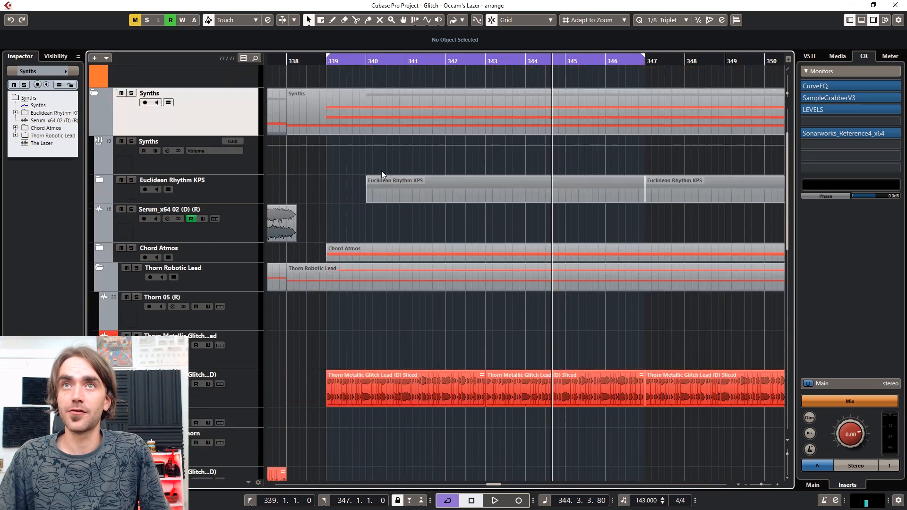
scroll(398, 296, "down", 3)
scroll(398, 296, "up", 1)
left_click(381, 214)
key("alt+s")
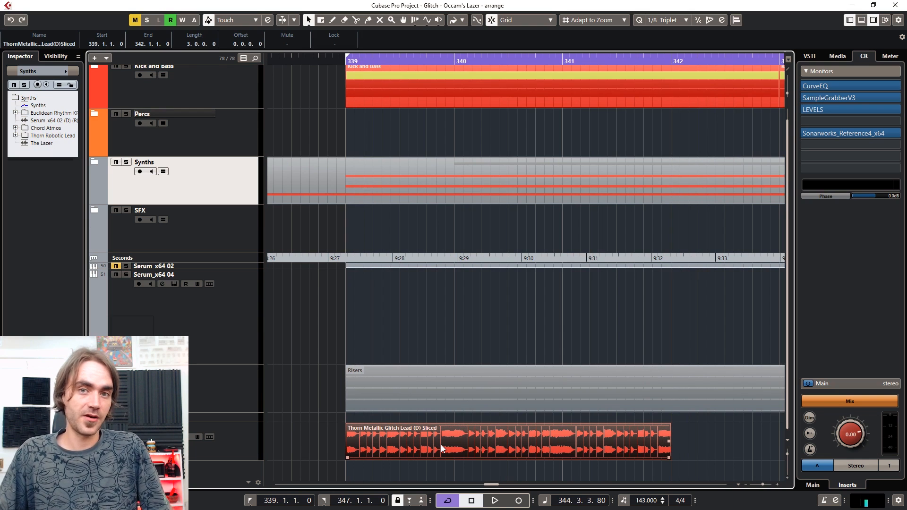
scroll(447, 442, "right", 2)
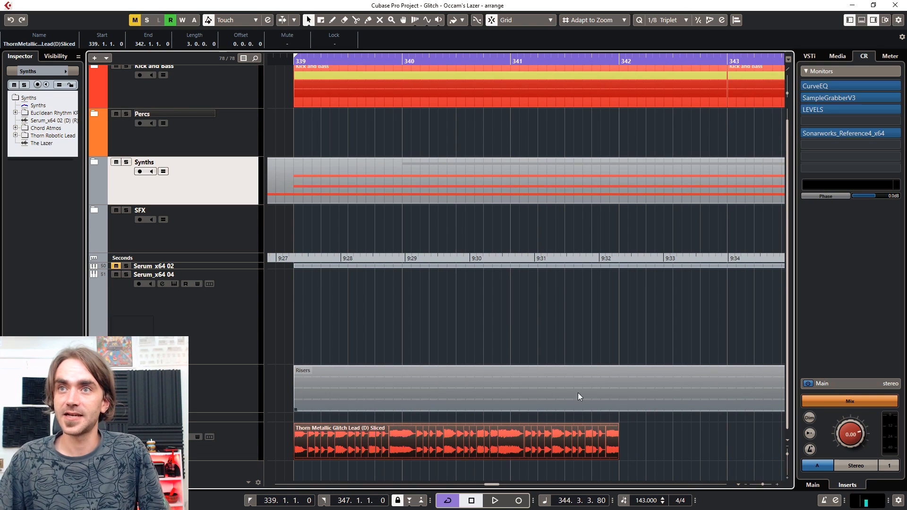
Dissolve the sliced Thorn Metallic Glitch Lead part into separate audio events
right_click(381, 438)
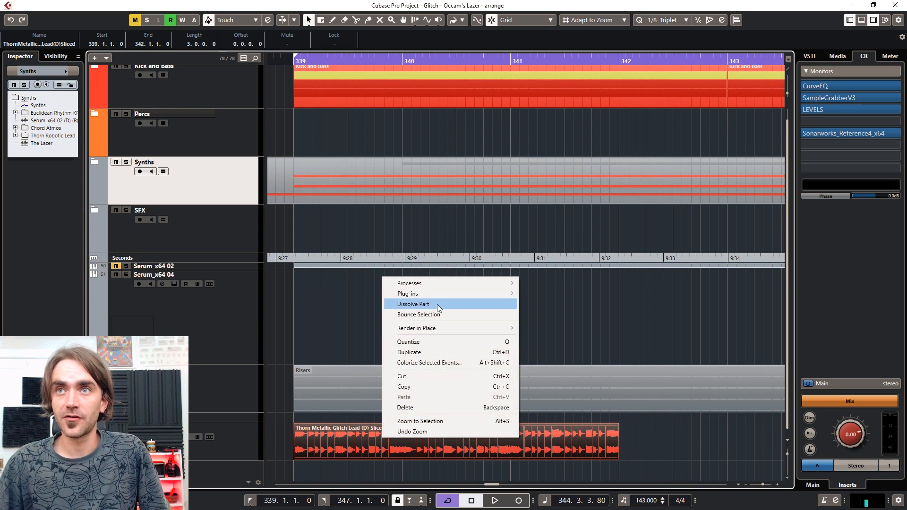
left_click(437, 303)
left_click_drag(384, 466, 311, 465)
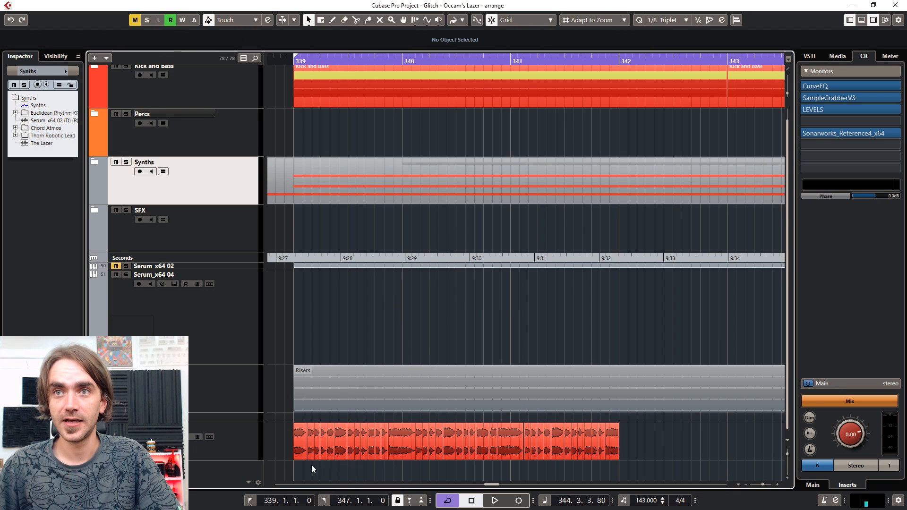
Solo the track with the dissolved glitch lead slices and audition its opening from bar 339
left_click(292, 61)
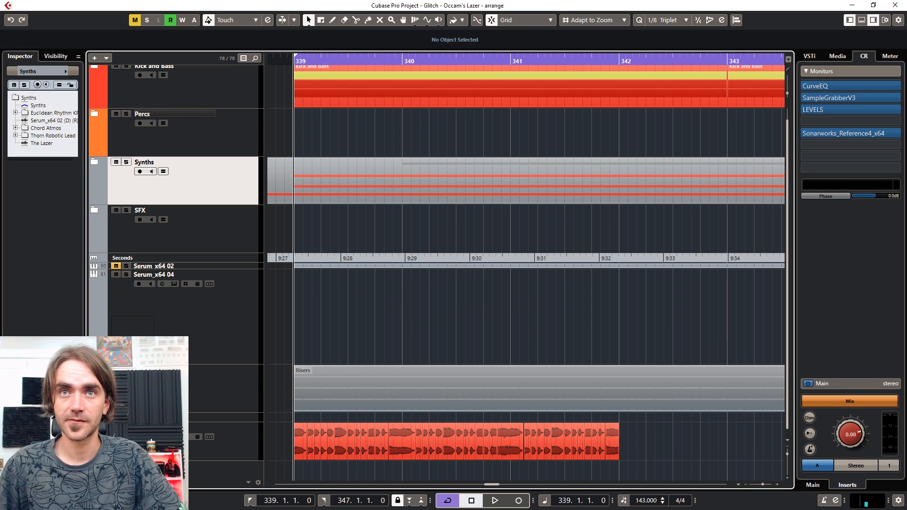
left_click(126, 428)
key("space")
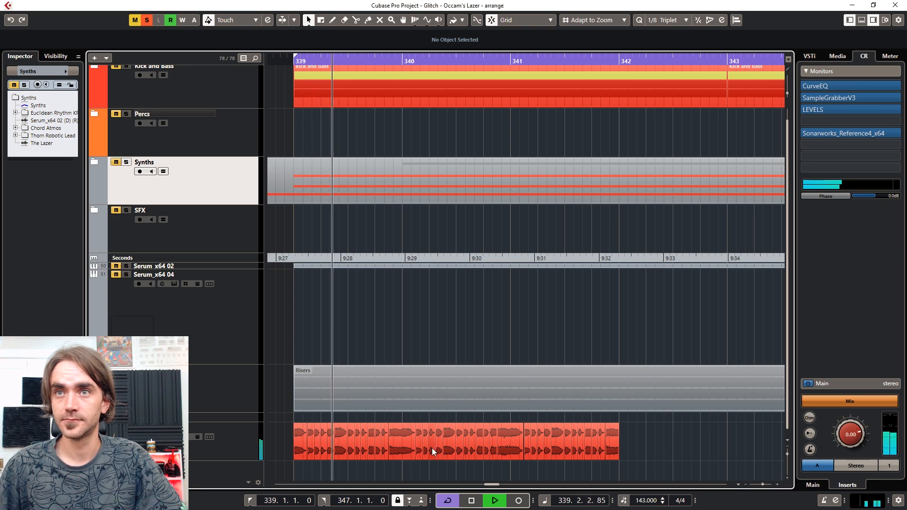
key("space")
key("space")
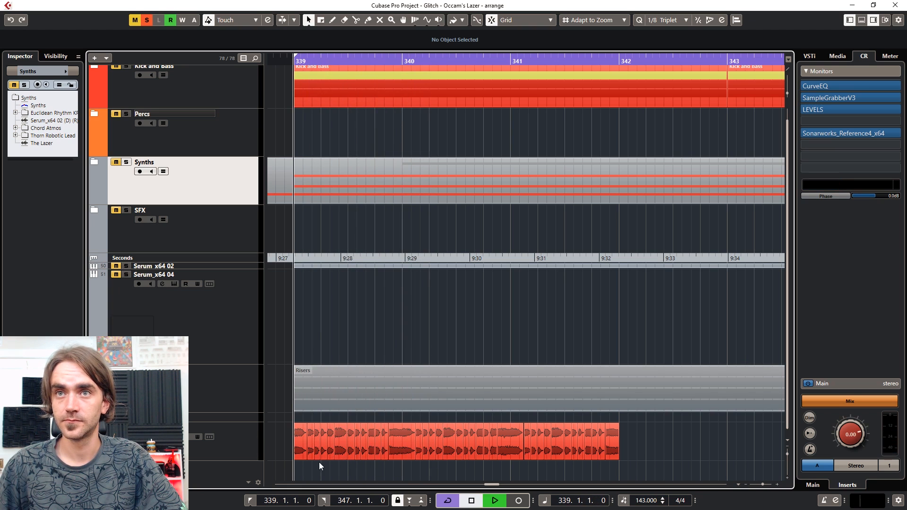
key("space")
key("space")
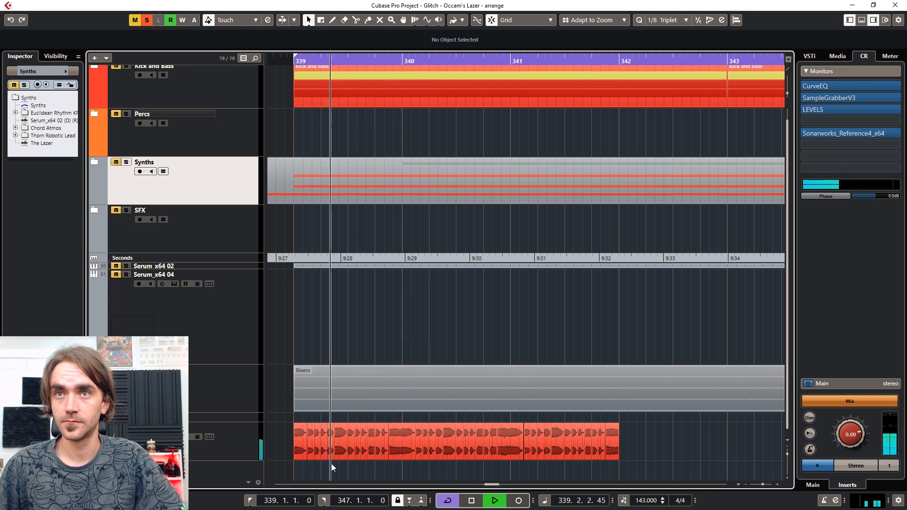
key("space")
Delete all the glitch lead slices after the first one on the track below Risers
mouse_move(331, 464)
left_mouse_down()
mouse_move(293, 443)
mouse_move(665, 443)
left_mouse_up()
key("Delete")
key("Delete")
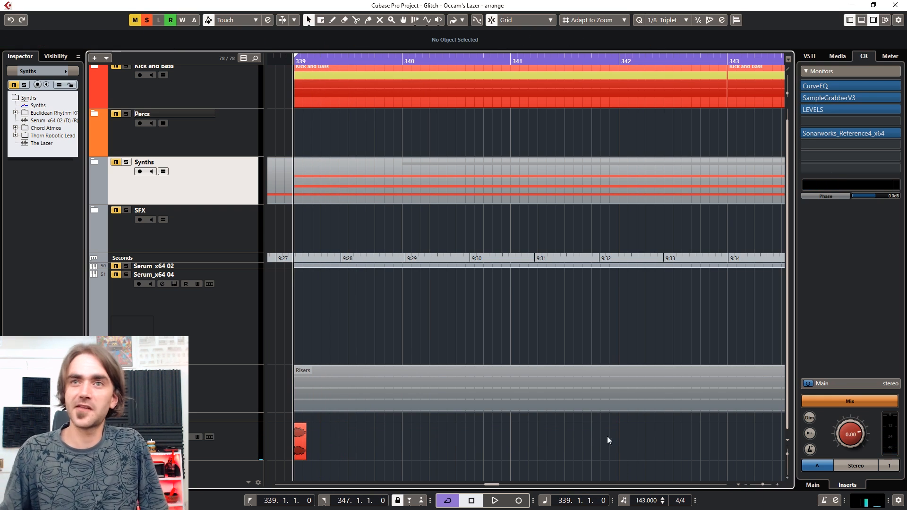
Bounce the remaining glitch lead slice at bar 339 to a new audio file, replacing the original event
key("h")
key("h")
key("h")
key("h")
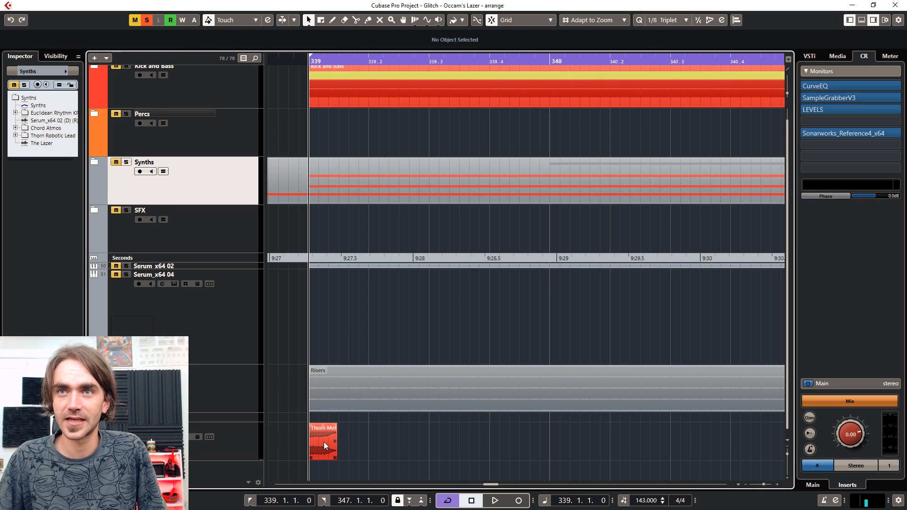
left_click(324, 441)
key("h")
right_click(413, 439)
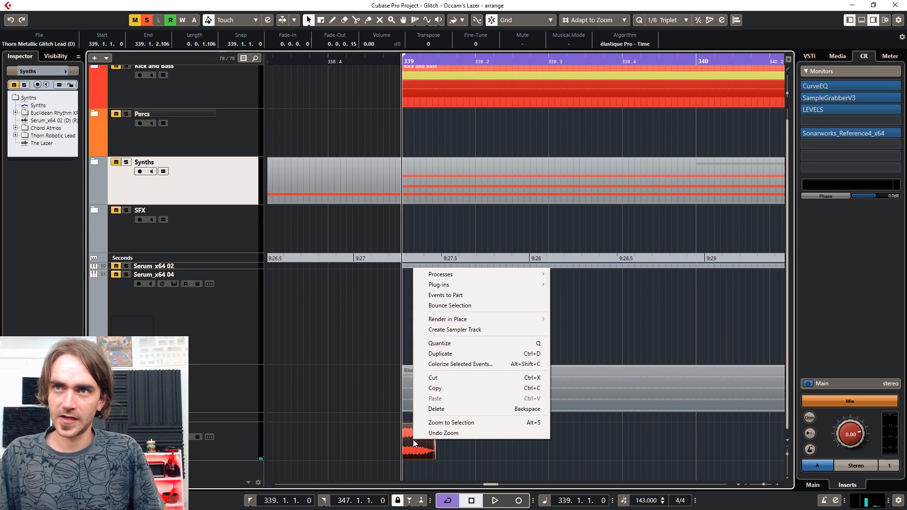
left_click(457, 305)
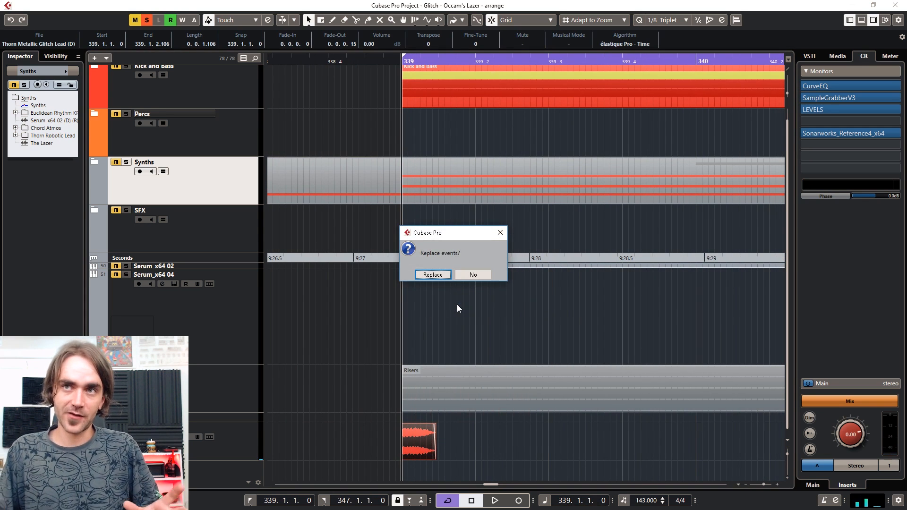
left_click(443, 278)
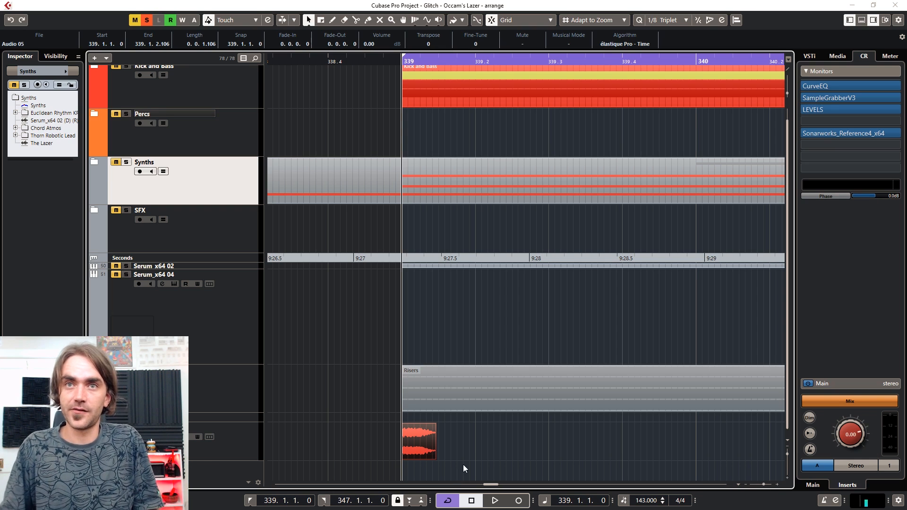
Create a sampler track from the bounced Audio 05 slice and turn off solo on the slice's track
right_click(418, 441)
left_click(472, 332)
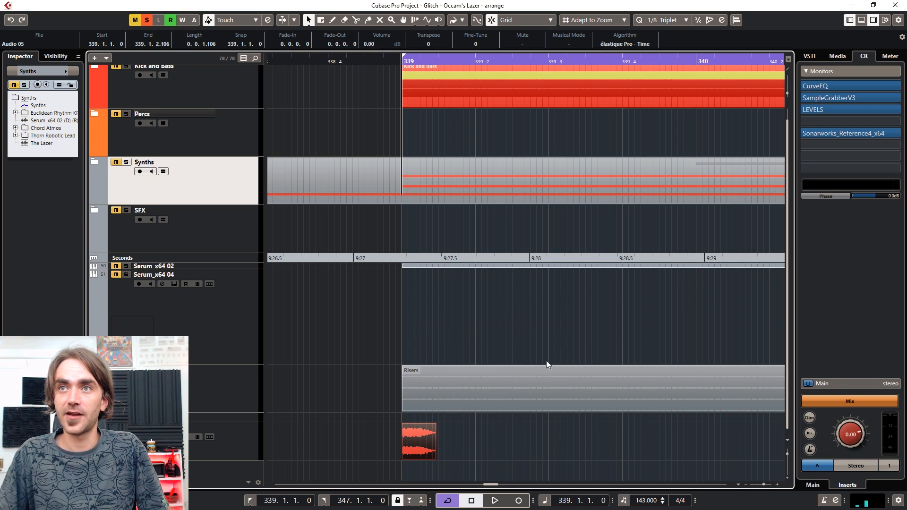
key("ctrl+alt+b")
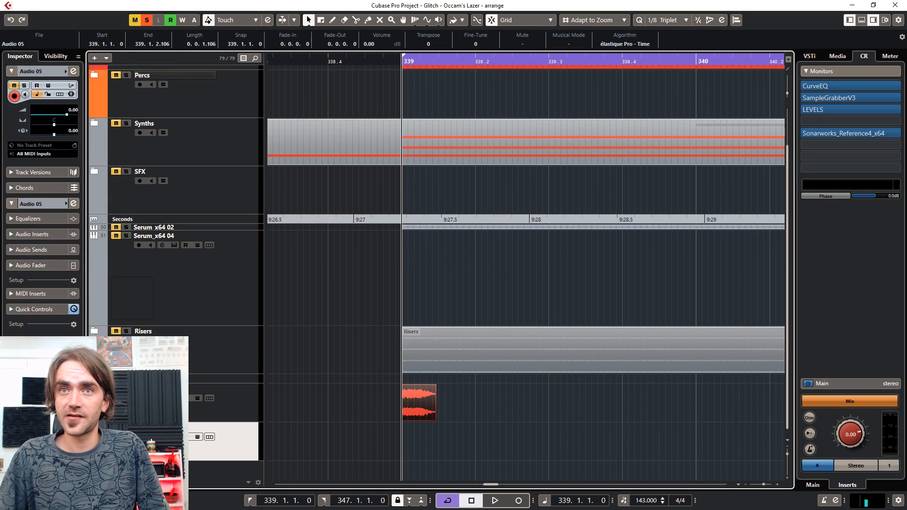
left_click(126, 390)
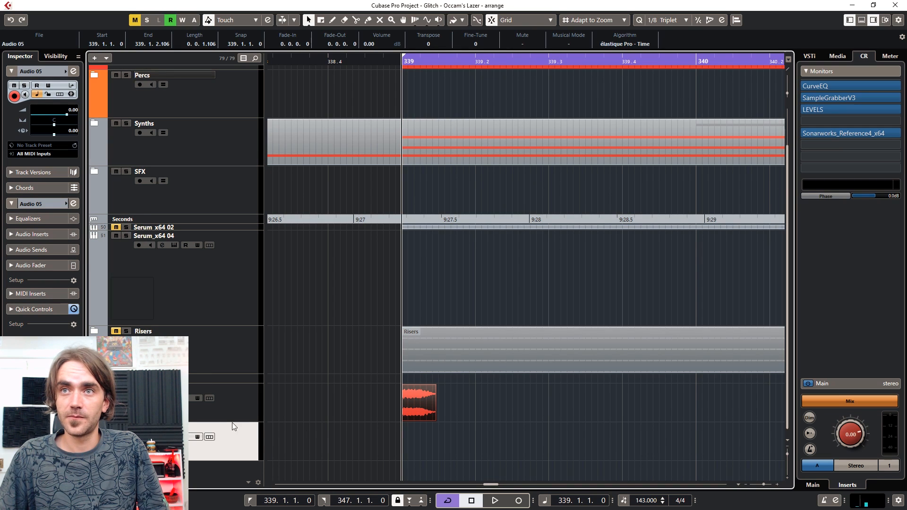
left_click(425, 441)
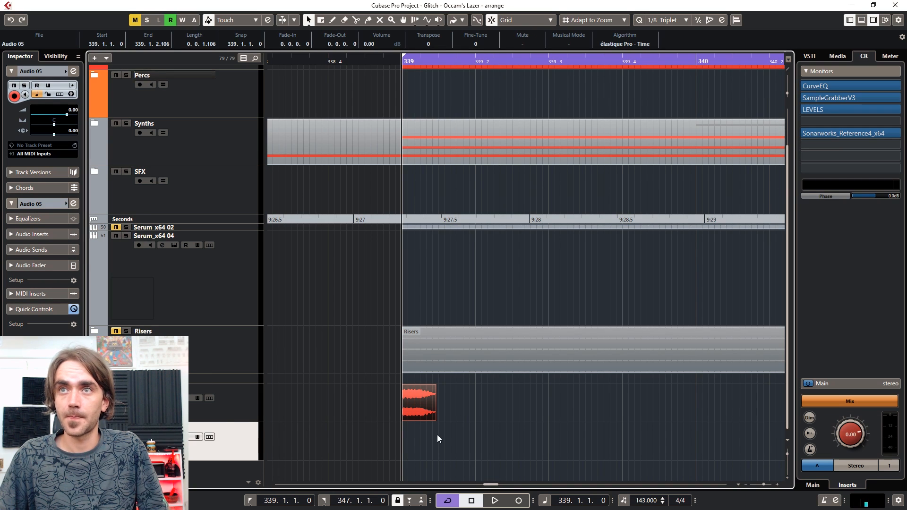
Create a MIDI part from bar 339 to 347 on the sampler track and fill it with one sustained note, using 1/16 quantize
scroll(435, 442, "down", 3, "ctrl")
scroll(435, 448, "down", 4)
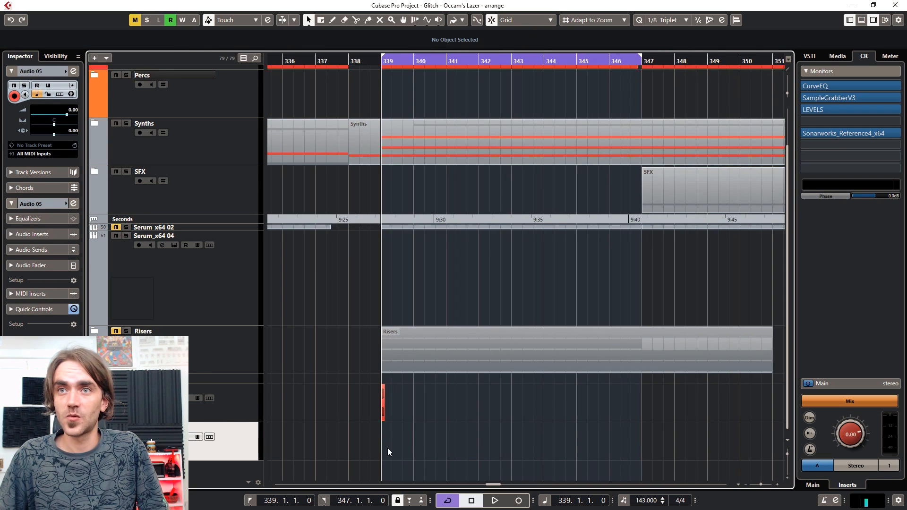
left_click(387, 448)
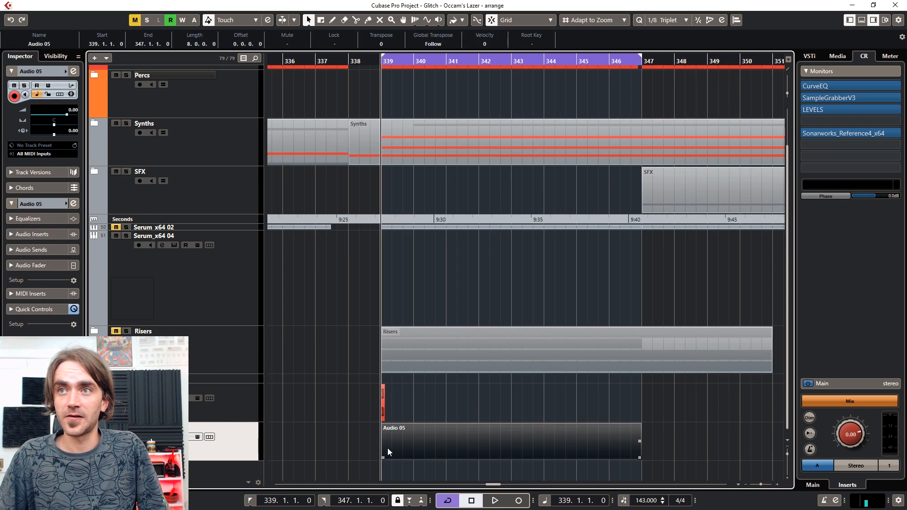
left_click(676, 19)
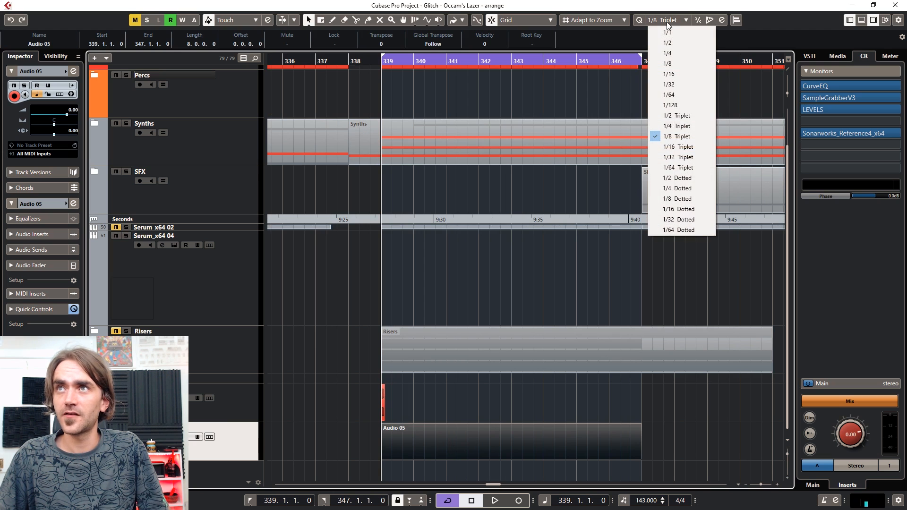
left_click(674, 74)
key("ctrl+e")
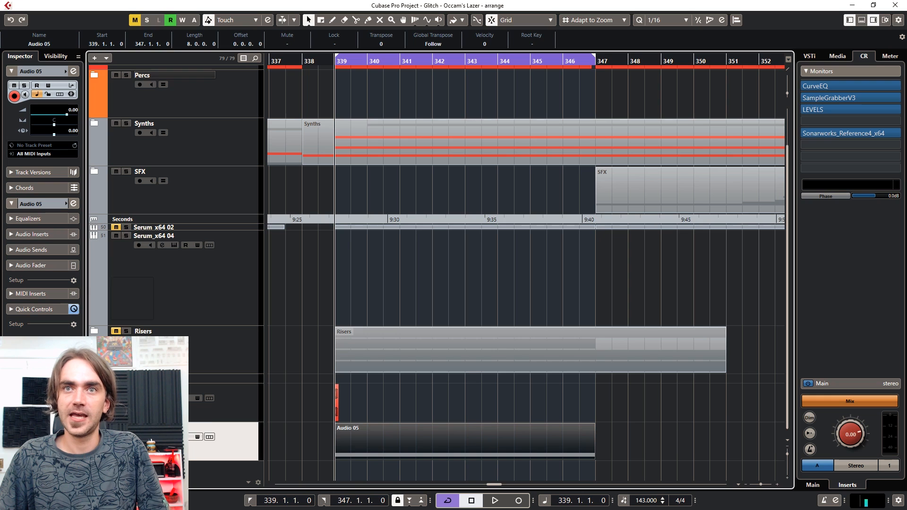
Set the sample's loop mode to Continuous in the sampler settings of the Audio 05 sampler track
left_click(182, 435)
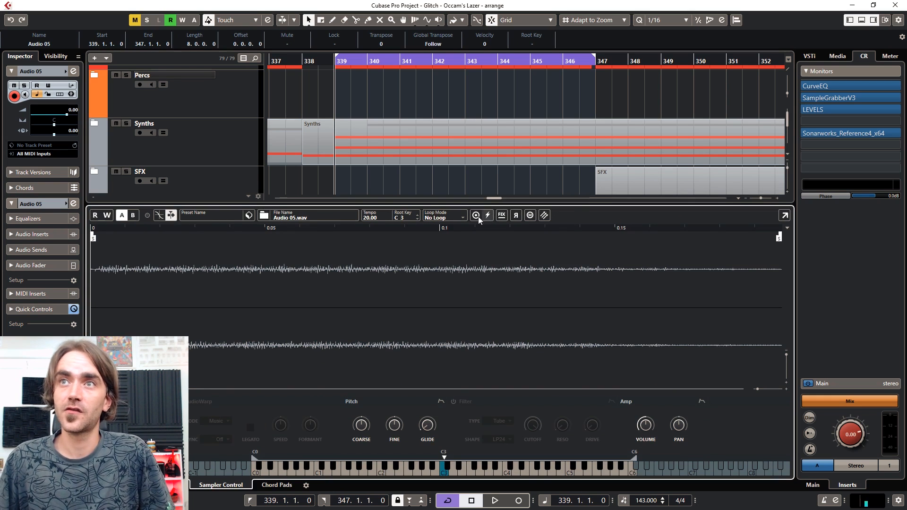
left_click(444, 217)
left_click(453, 238)
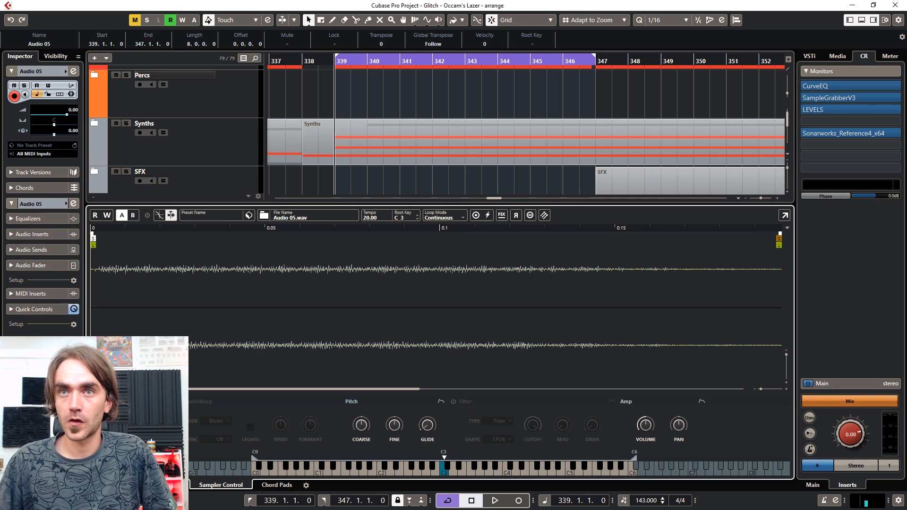
Solo the Audio 05 sampler track and audition the looping sample from bar 339
left_click(93, 485)
key("s")
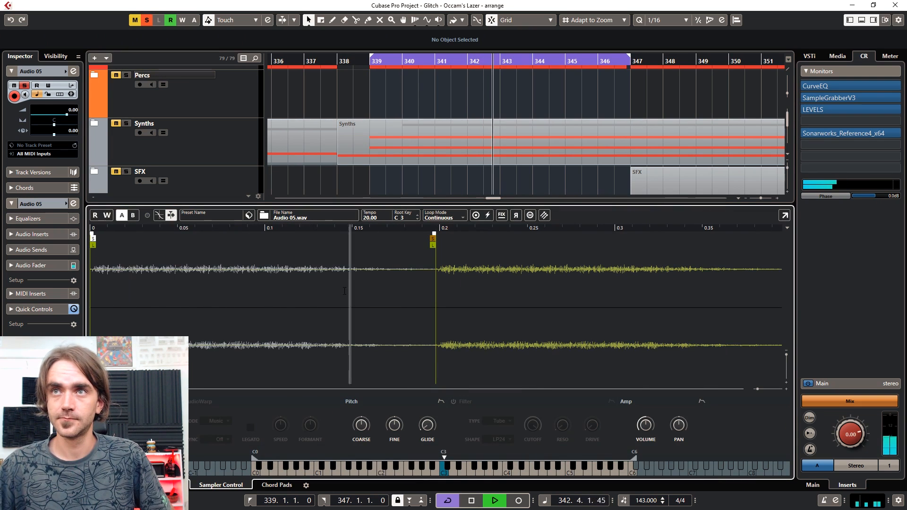
mouse_move(428, 436)
mouse_move(359, 427)
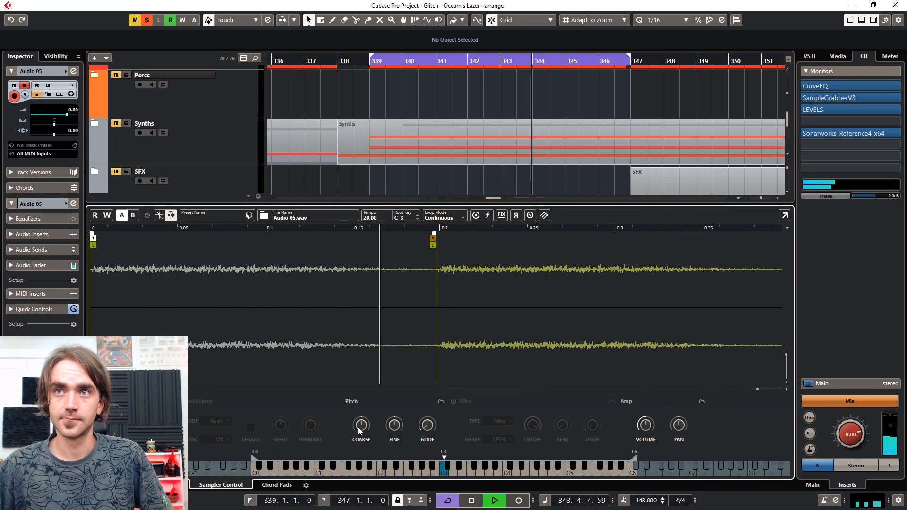
mouse_move(362, 424)
left_mouse_down()
mouse_move(364, 375)
mouse_move(359, 463)
mouse_move(363, 427)
left_mouse_up()
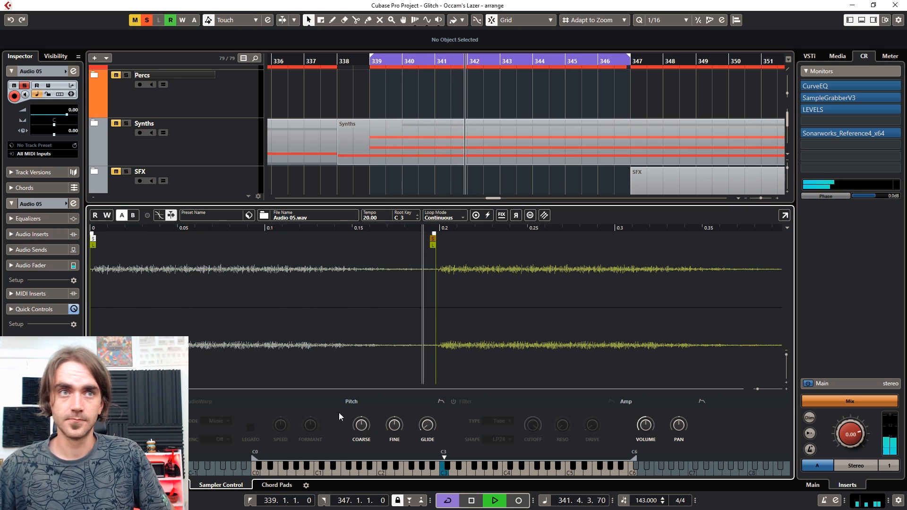
key("space")
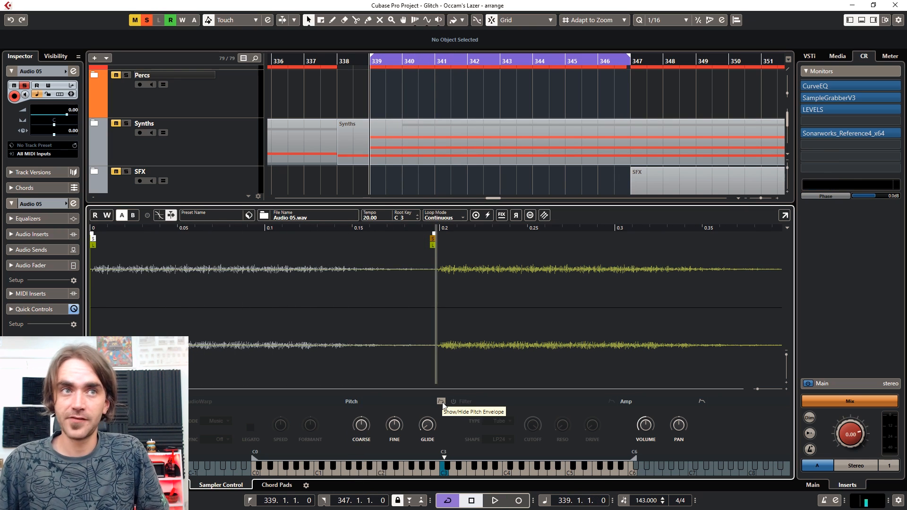
Show the sampler's pitch envelope, raise its amount to the maximum and move the peak node out to 1918 ms
left_click(440, 402)
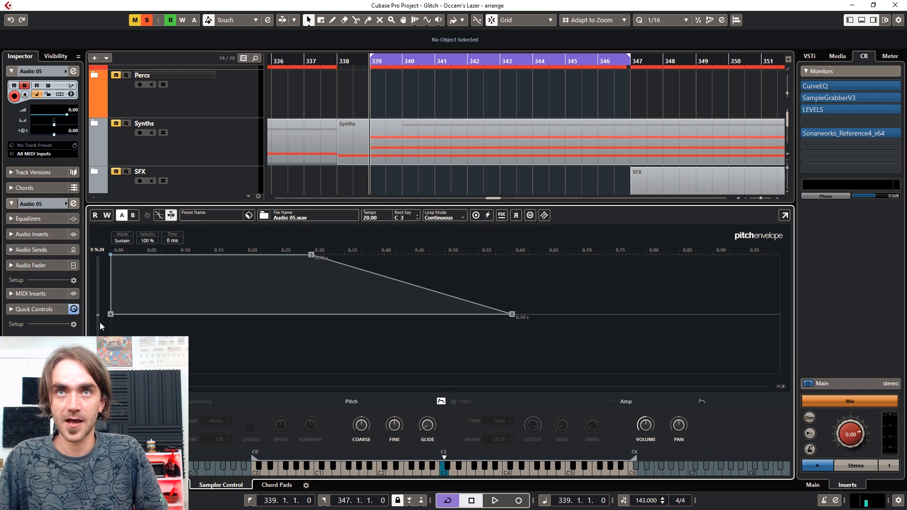
left_click_drag(98, 318, 101, 239)
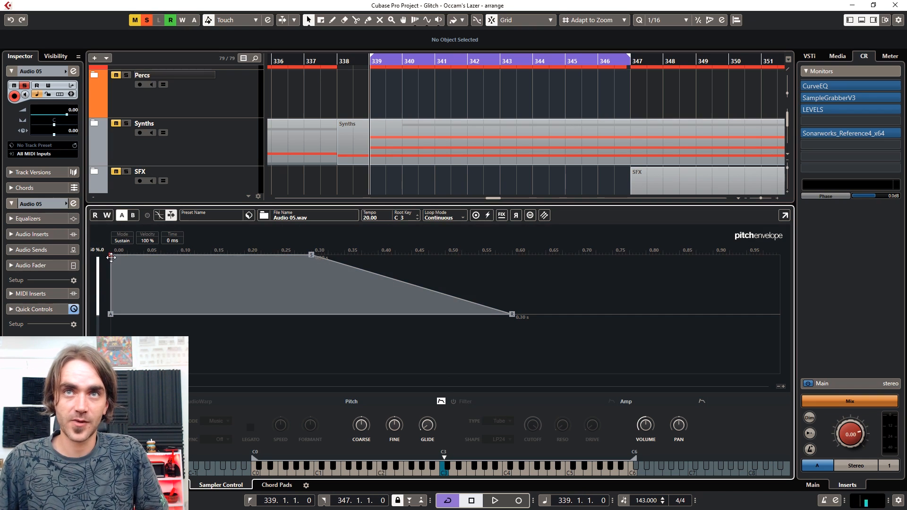
left_click_drag(110, 255, 693, 236)
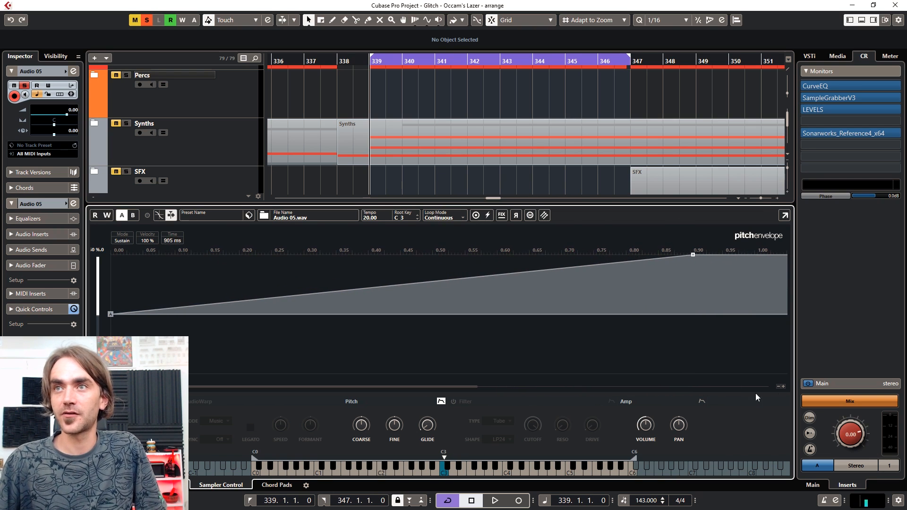
left_click(777, 386)
left_click(778, 386)
left_click(778, 386)
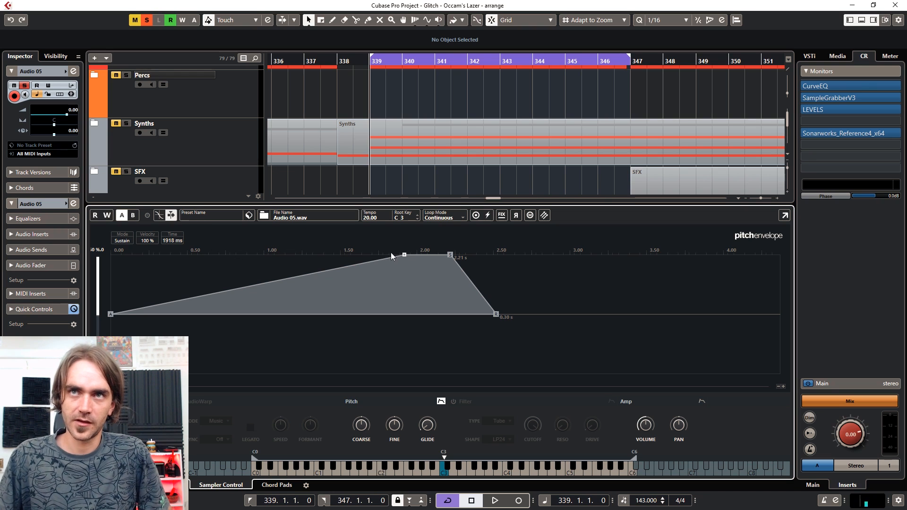
Check the length in seconds of the Audio 05 part between bars 339 and 347 against the Seconds ruler track
key("ctrl+alt+e")
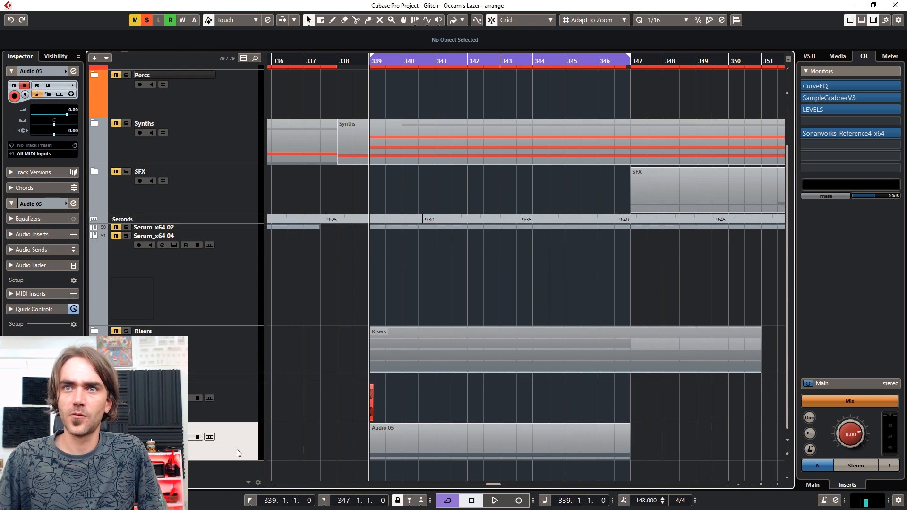
right_click(237, 449)
left_click(548, 259)
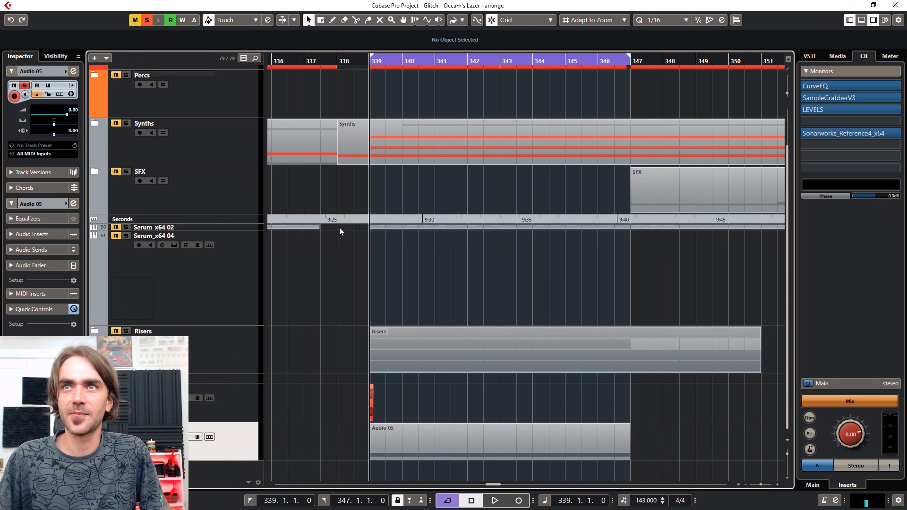
left_click(215, 221)
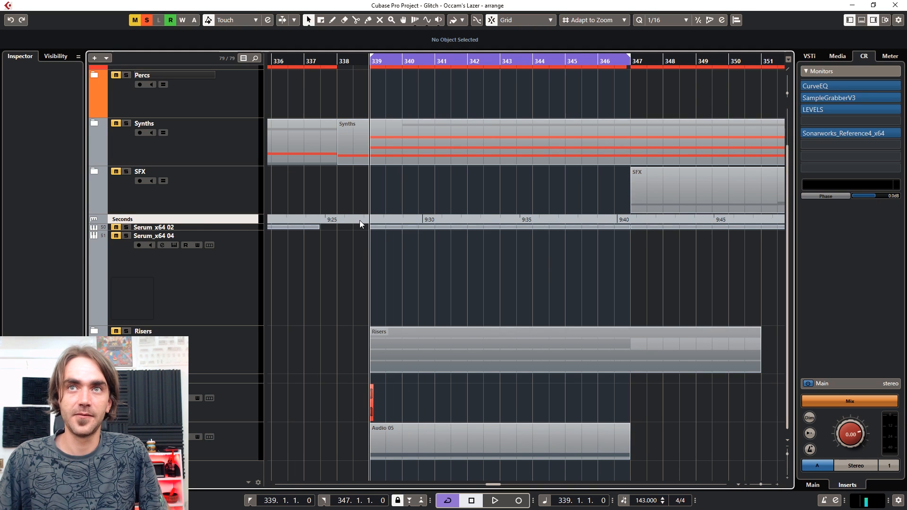
scroll(364, 220, "up", 2)
scroll(363, 222, "right", 1)
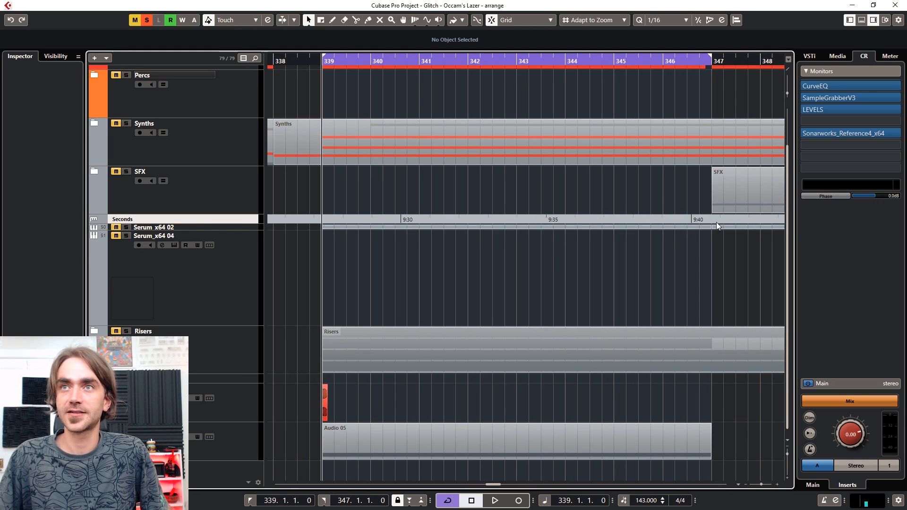
scroll(664, 280, "down", 1)
Move the pitch envelope's peak node to 12262 ms and bend the rise into an exponential curve that steepens near the end
left_click(209, 446)
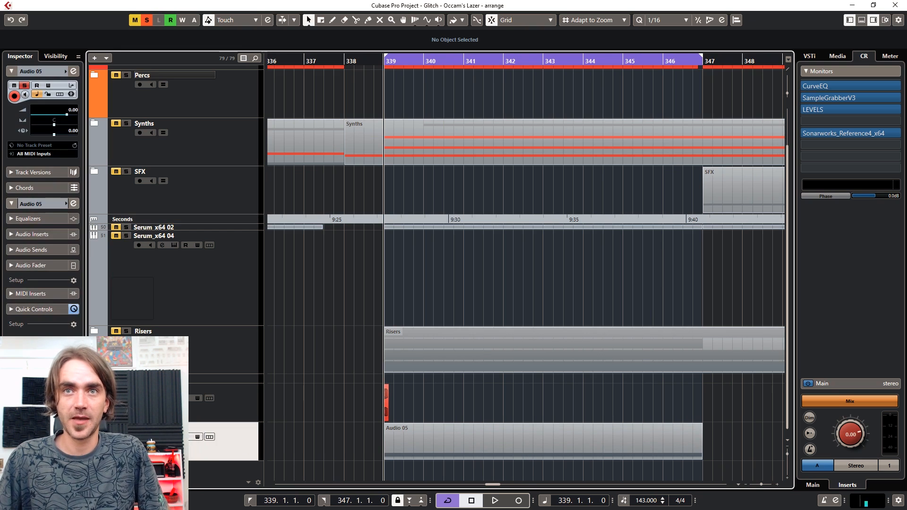
key("ctrl+alt+e")
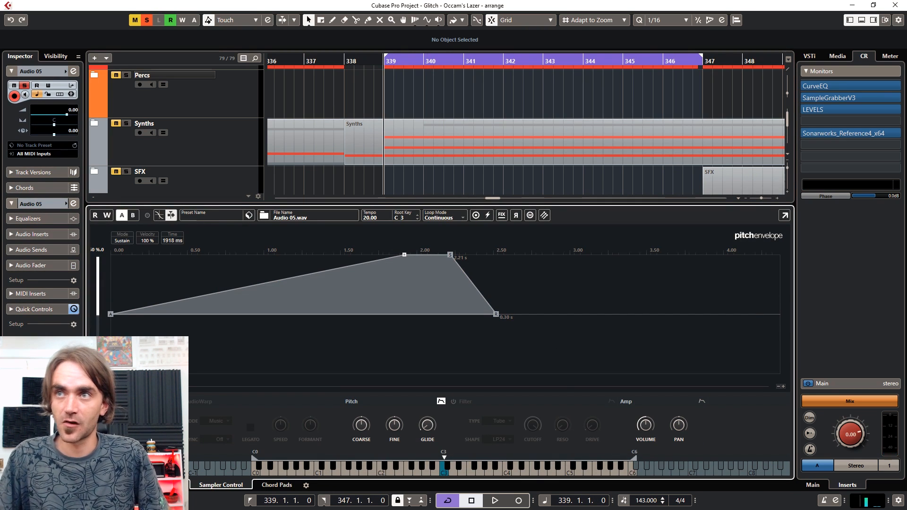
left_click(777, 387)
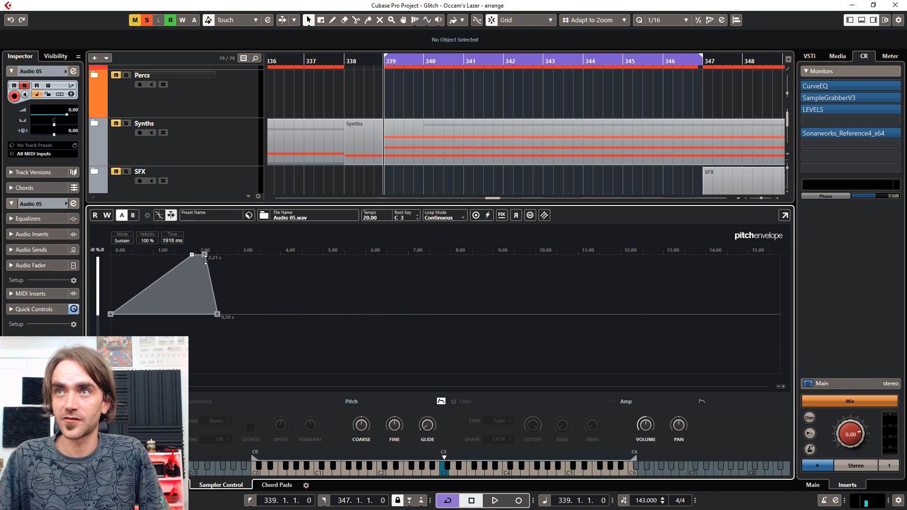
left_click_drag(193, 255, 626, 255)
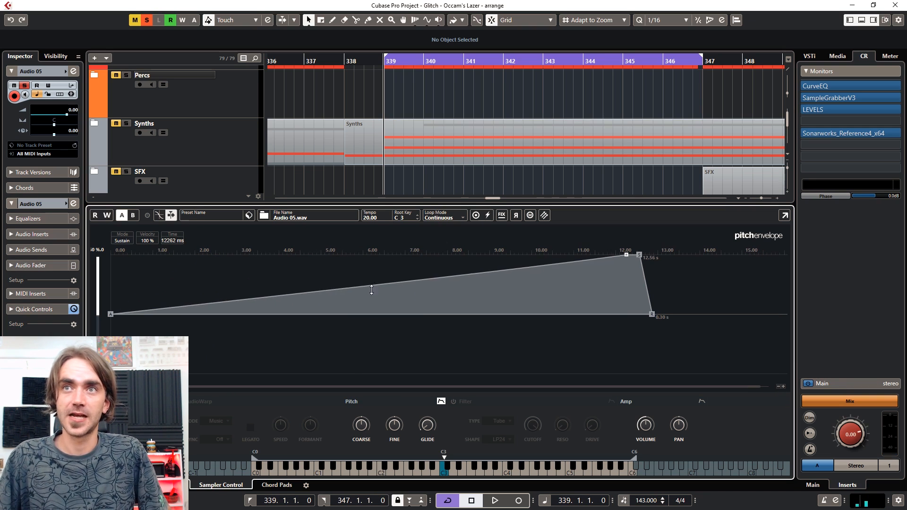
left_click_drag(371, 289, 375, 293)
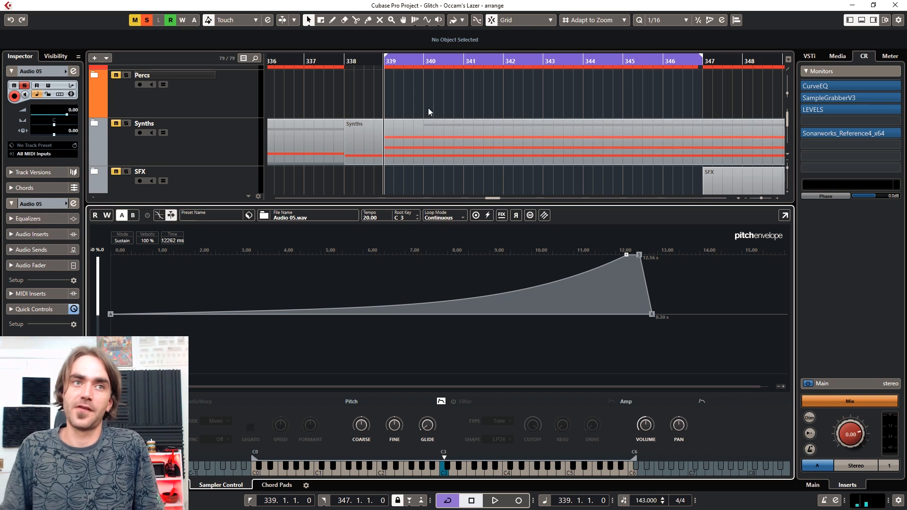
Audition the pitch riser and extend the envelope's peak node to 13655 ms
key("space")
left_click_drag(639, 255, 643, 254)
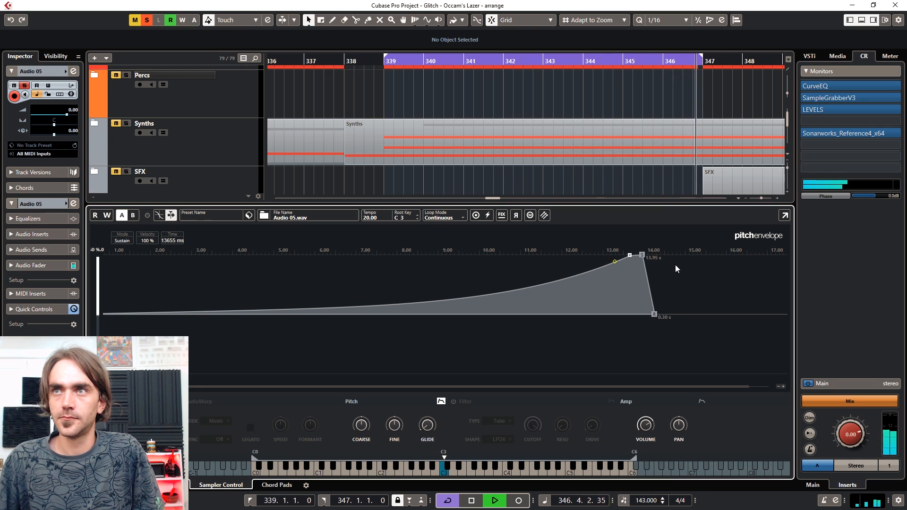
key("space")
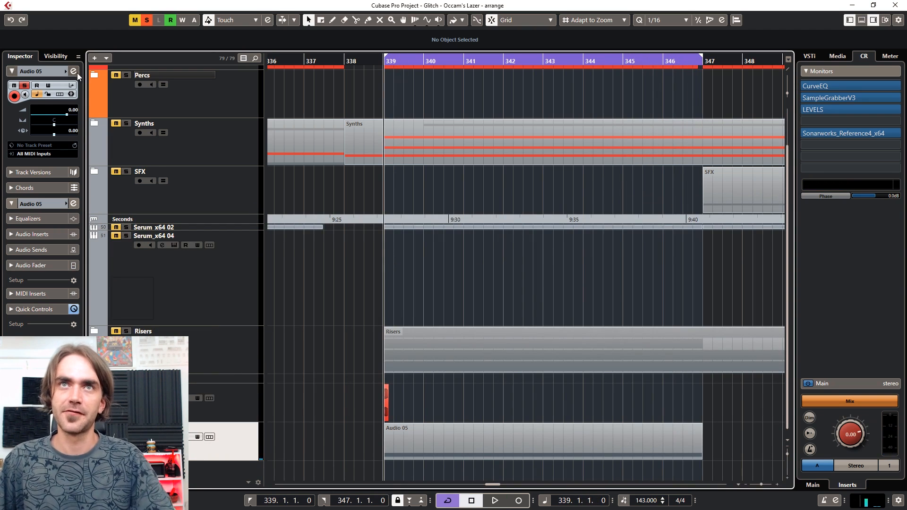
Insert the ColourCopy delay in the second insert slot of the Audio 05 sampler channel
left_click(74, 71)
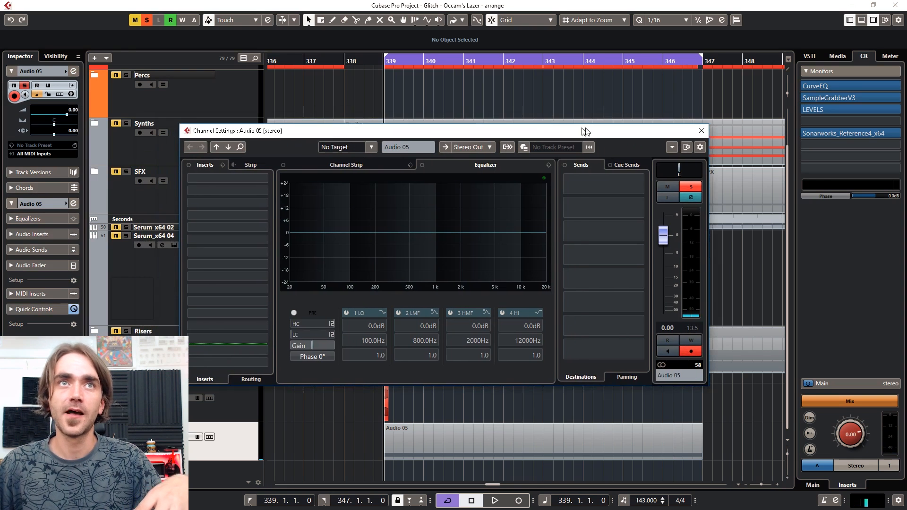
left_click(224, 194)
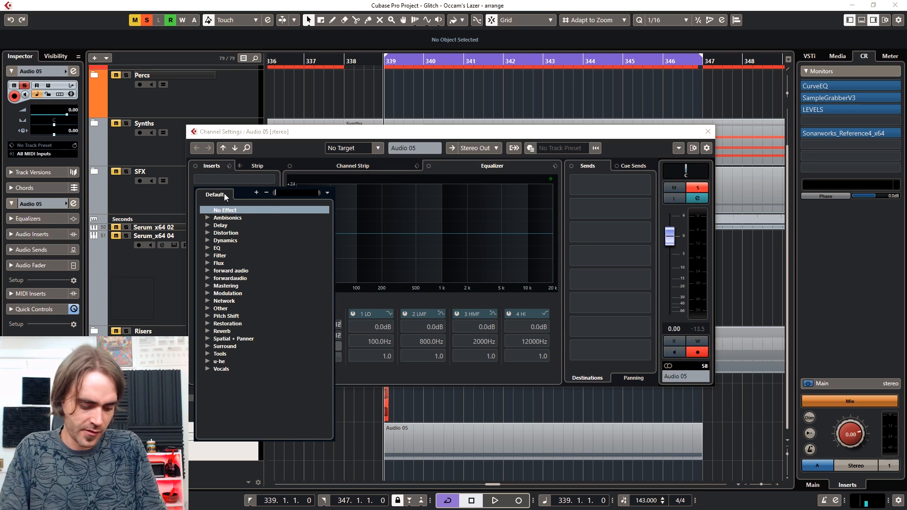
type("col")
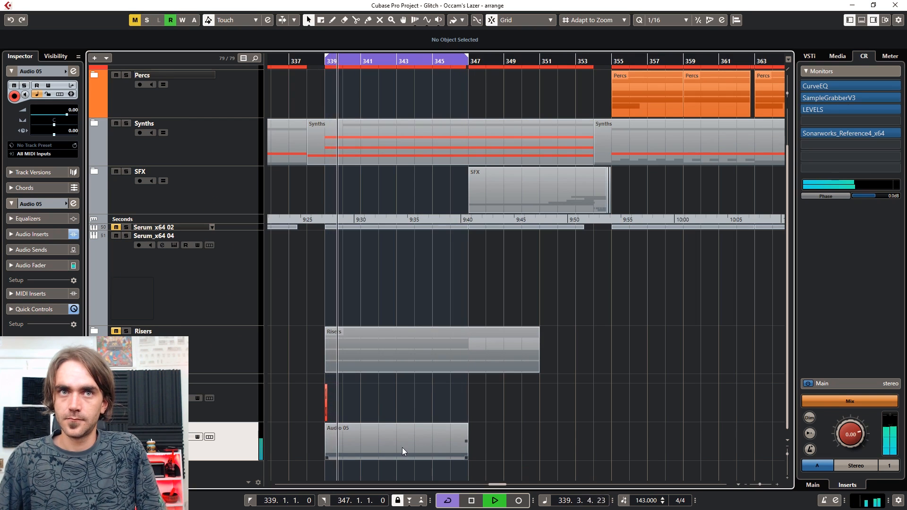
During playback, set the Audio 05 channel's REVerence mix to 27% and the ColourCopy delay mix to 31
left_click(401, 447)
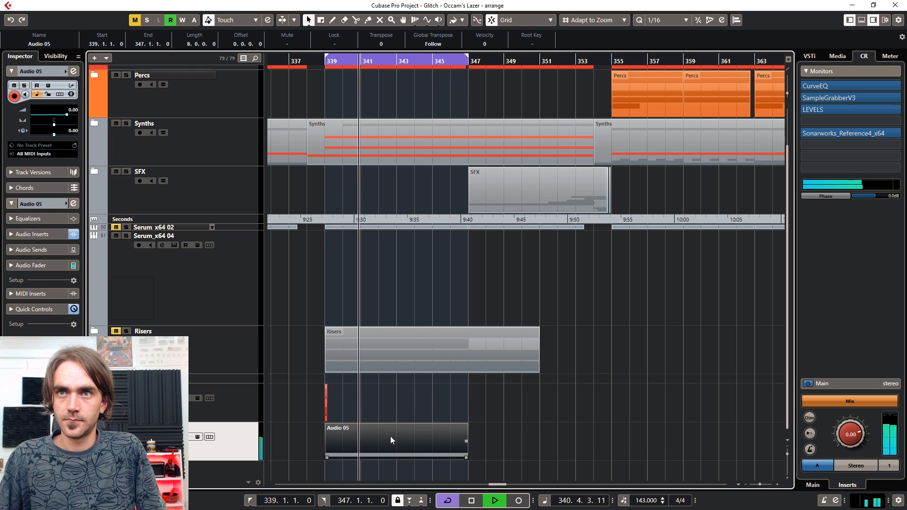
left_click(73, 72)
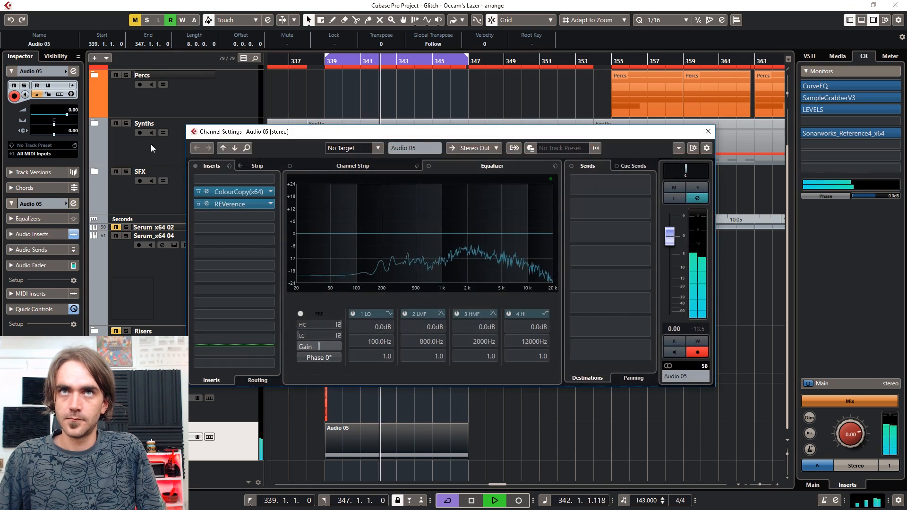
left_click(206, 204)
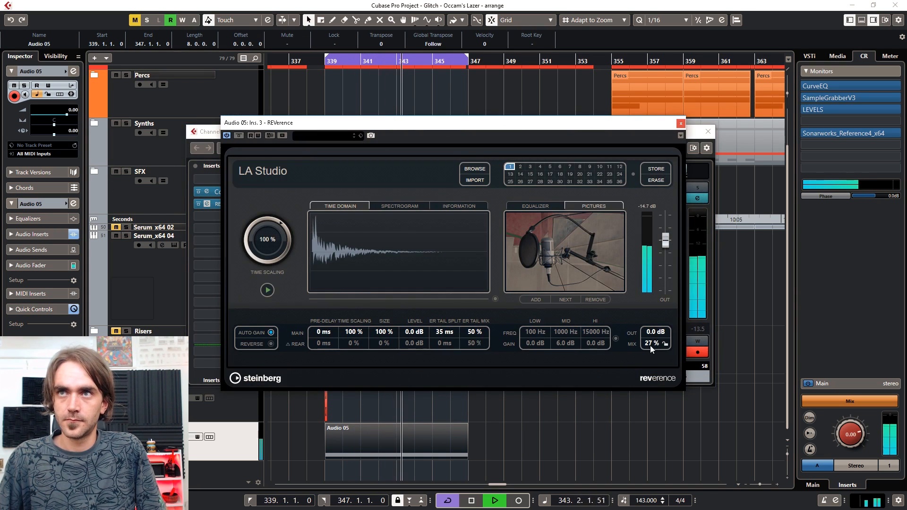
left_click(680, 123)
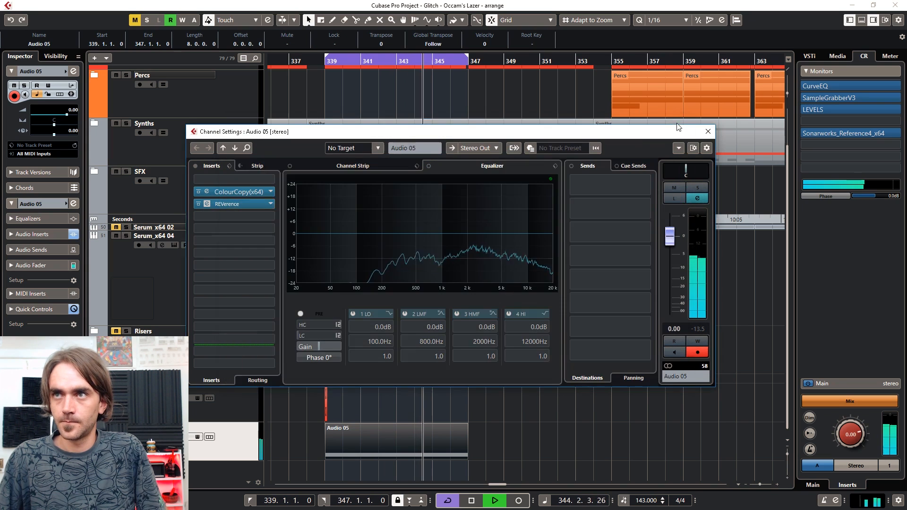
left_click(207, 191)
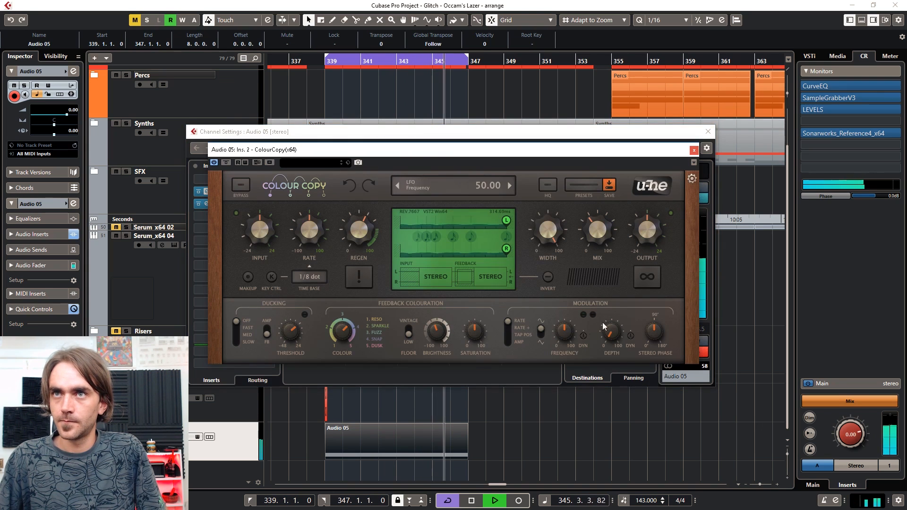
left_click_drag(591, 234, 591, 239)
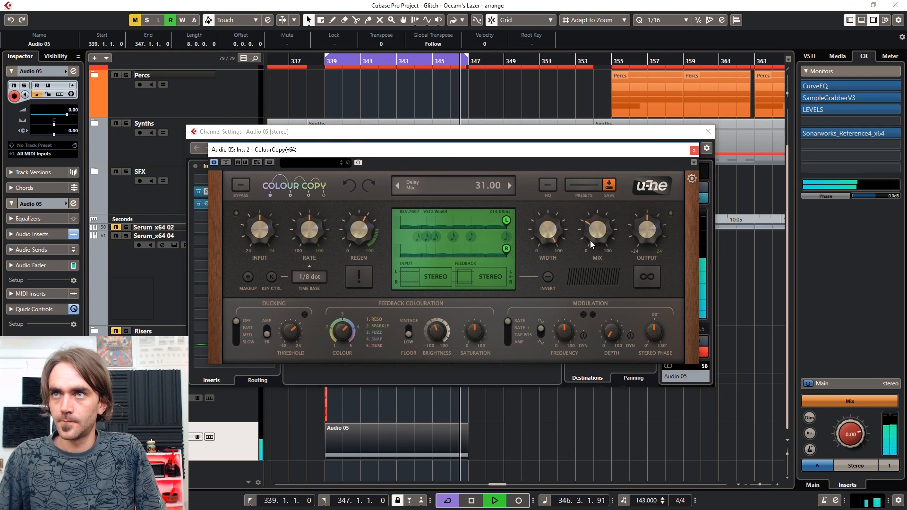
left_click(692, 150)
Cut the Audio 05 channel's EQ by 4.1 dB around 227 Hz and by 3.7 dB around 1717 Hz
left_click(373, 247)
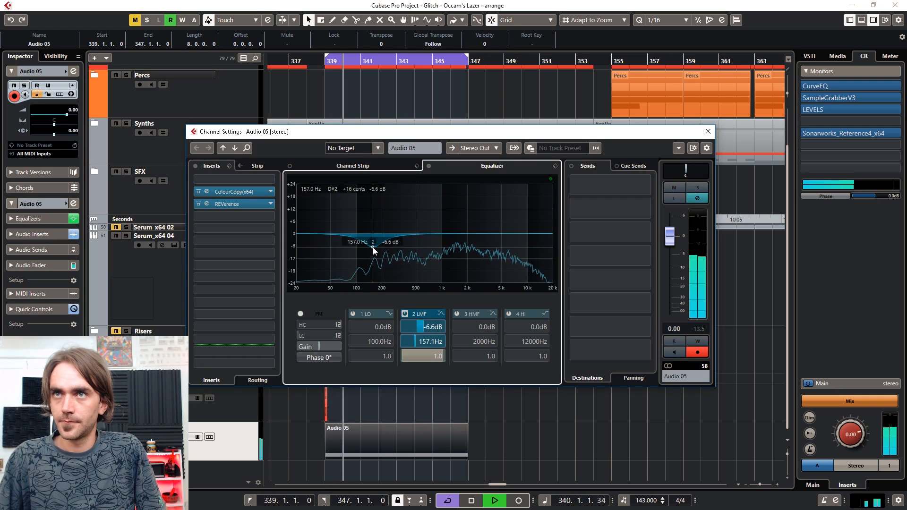
left_click_drag(373, 247, 386, 242)
left_click(460, 245)
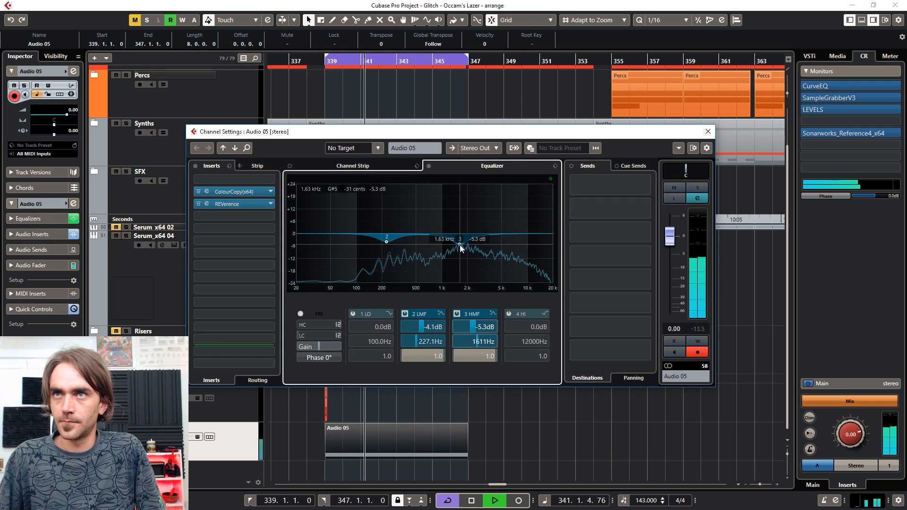
left_click_drag(460, 244, 461, 241)
Enable the low-cut filter on the Audio 05 channel, raise its frequency to remove the bass, and close the channel settings
mouse_move(306, 335)
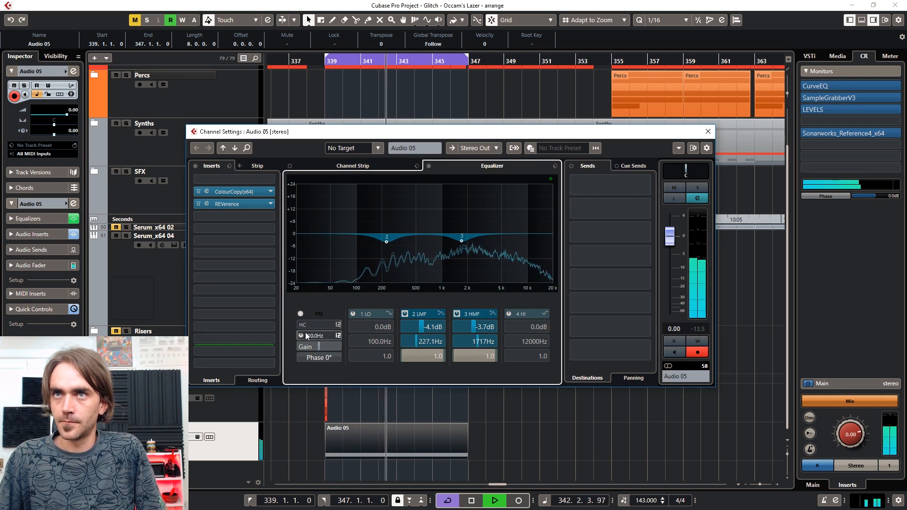
left_click_drag(313, 336, 339, 257)
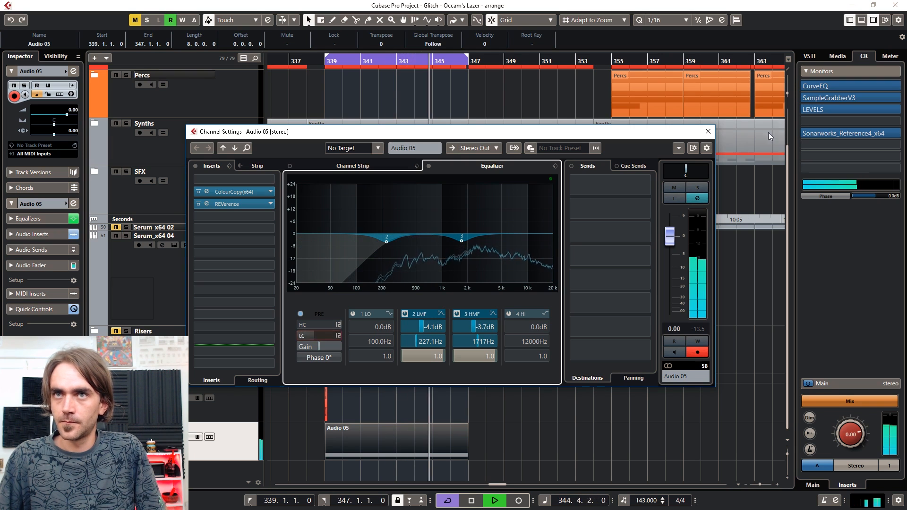
left_click(707, 131)
left_click(578, 401)
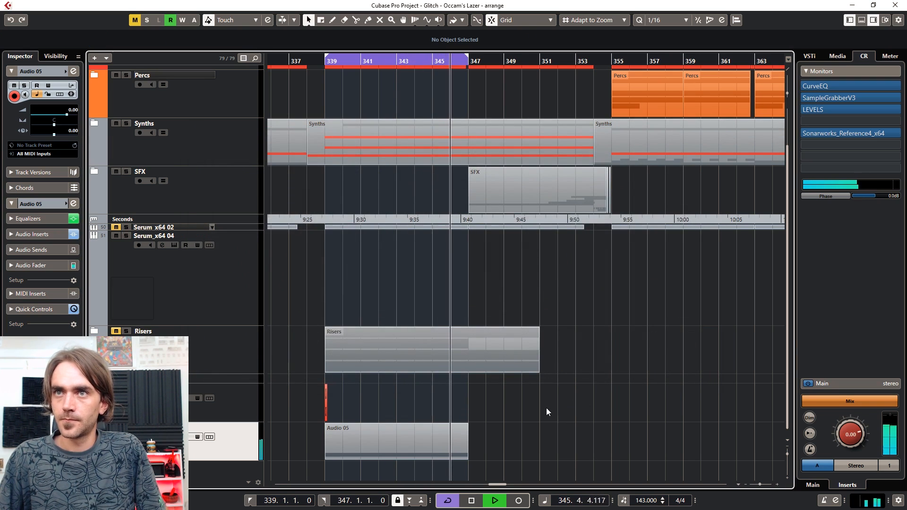
scroll(500, 440, "up", 1)
scroll(504, 431, "down", 1)
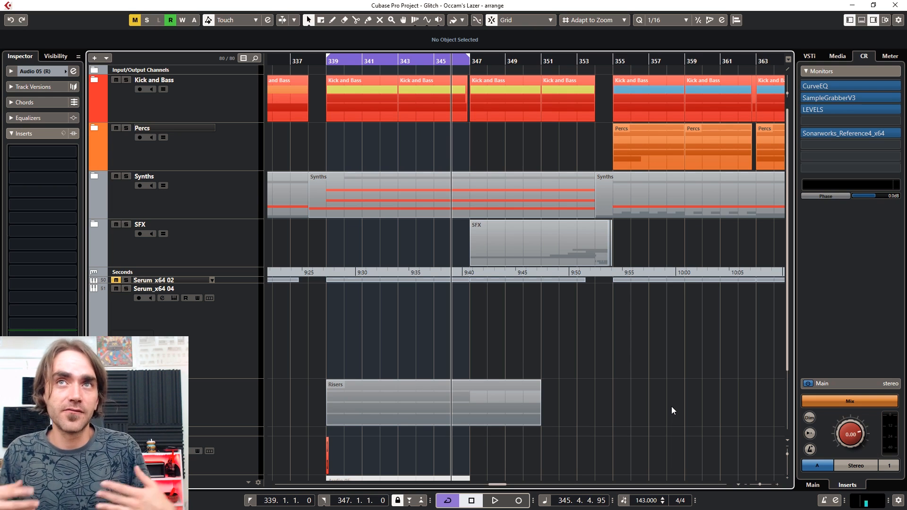
Replace the sample in the duplicated Audio 05 sampler track with the short Kick (R) 01 (D) event from bar 339
scroll(672, 410, "down", 3)
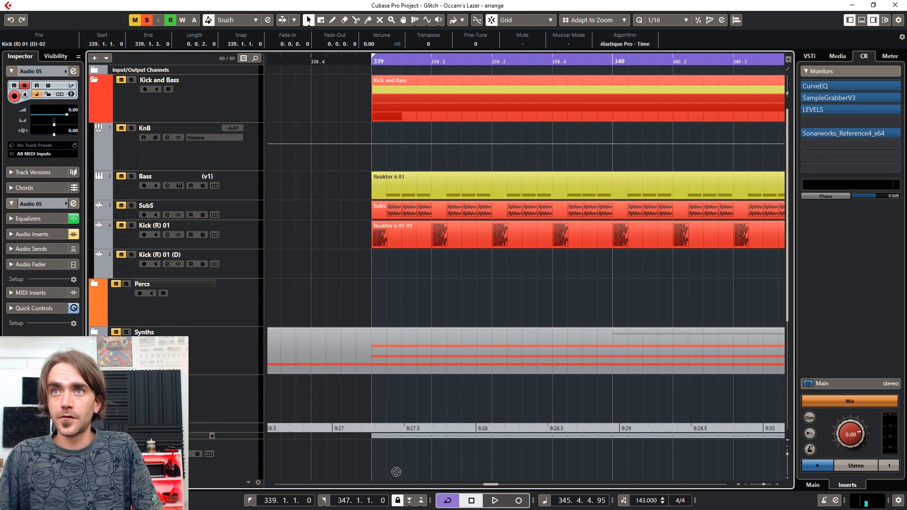
scroll(403, 473, "down", 6)
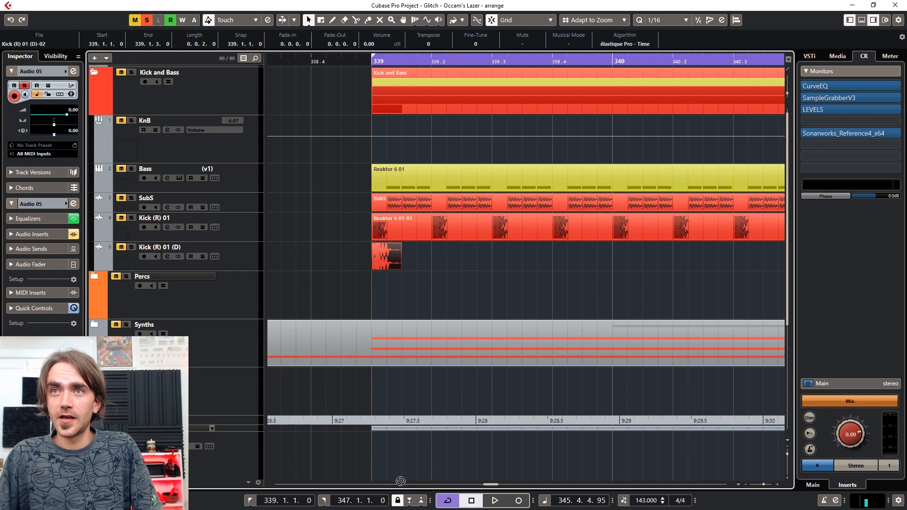
scroll(392, 137, "up", 2)
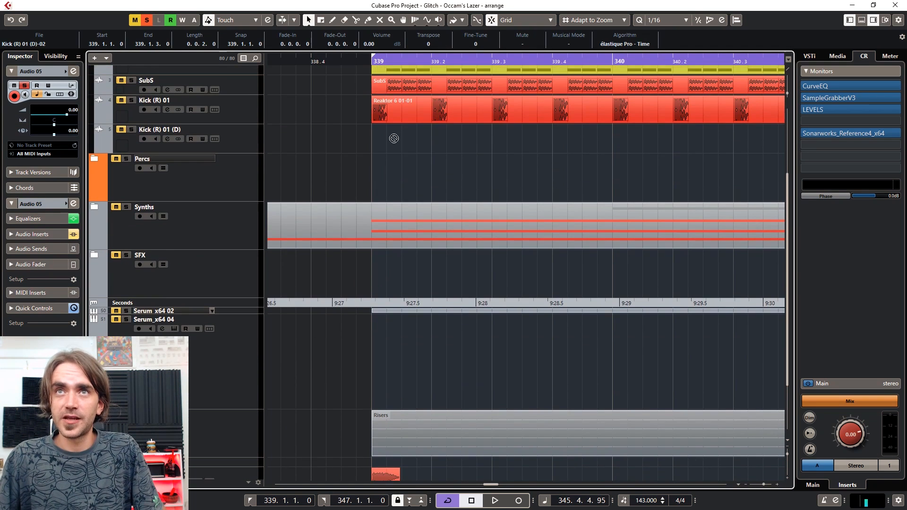
scroll(484, 183, "down", 2)
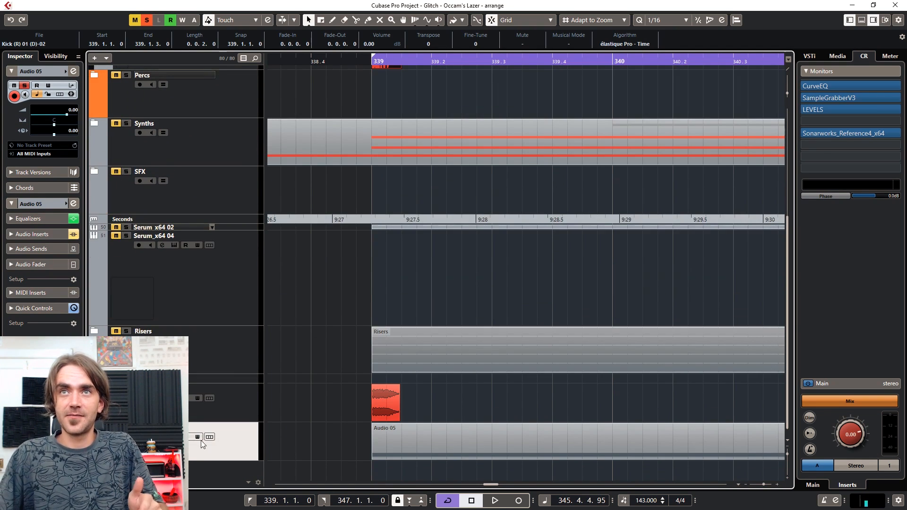
key("ctrl+alt+b")
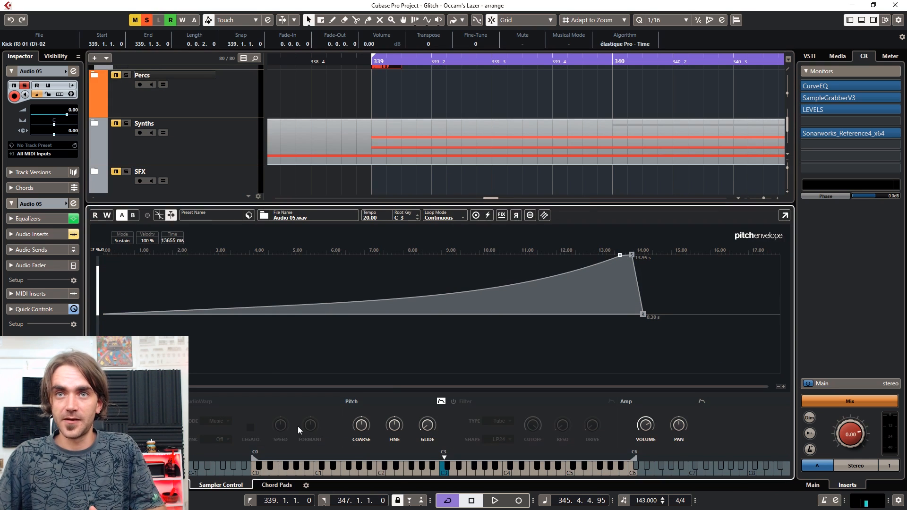
left_click(441, 401)
scroll(539, 135, "up", 3)
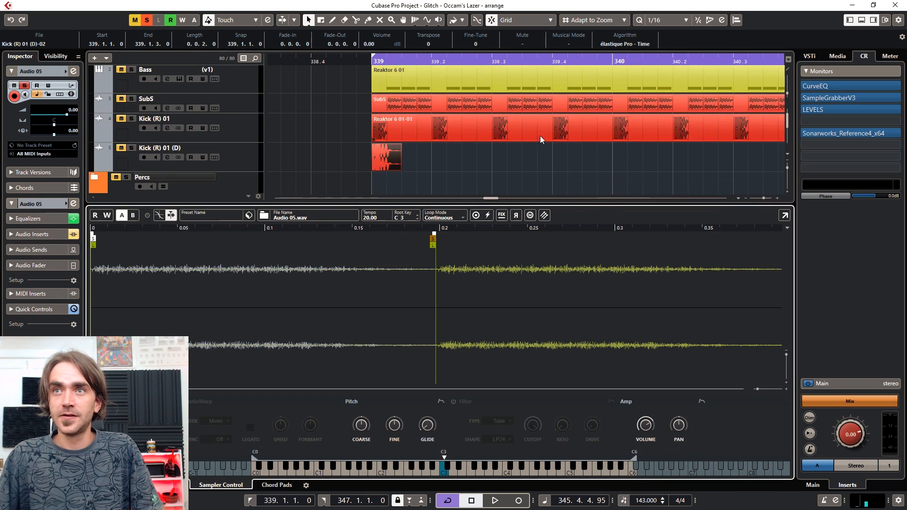
left_click_drag(539, 135, 258, 315)
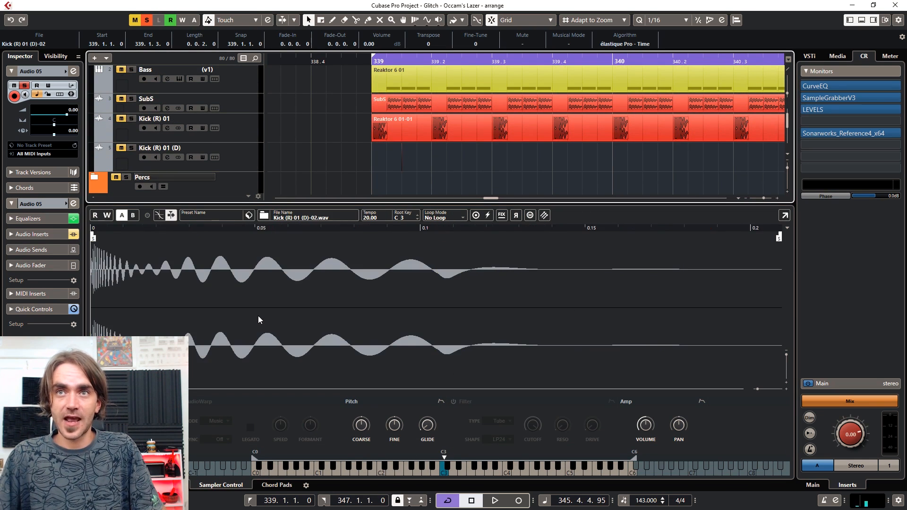
Give the kick sample a strong upward pitch envelope curving to a peak at 13979 ms, and turn on sample looping
key("ctrl+alt+b")
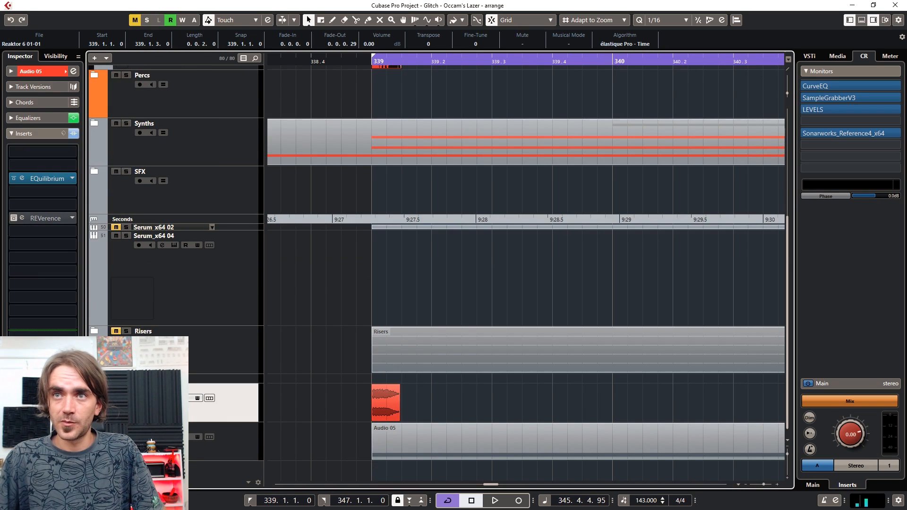
left_click(203, 445)
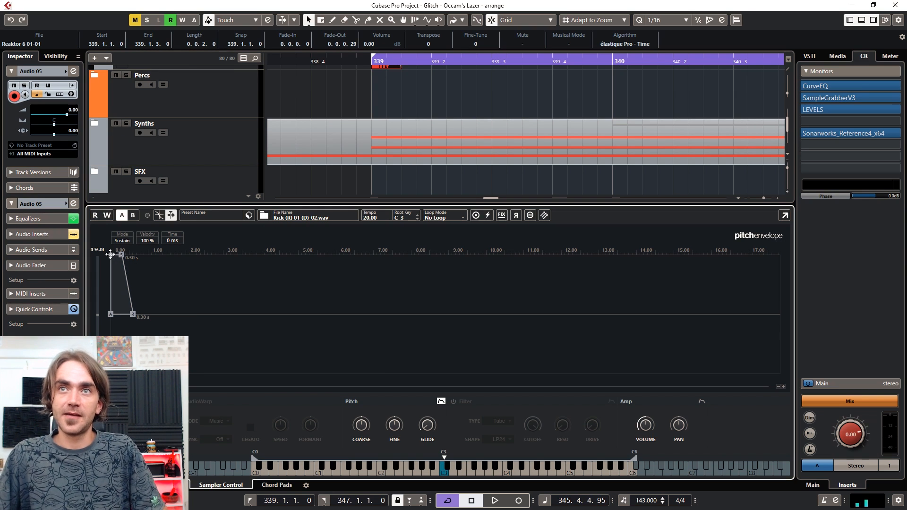
left_click_drag(111, 255, 629, 256)
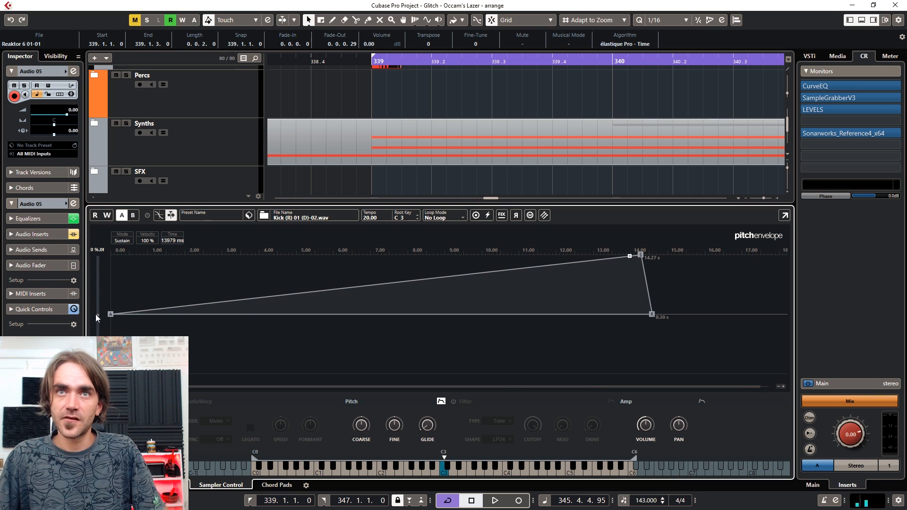
left_click_drag(97, 314, 99, 260)
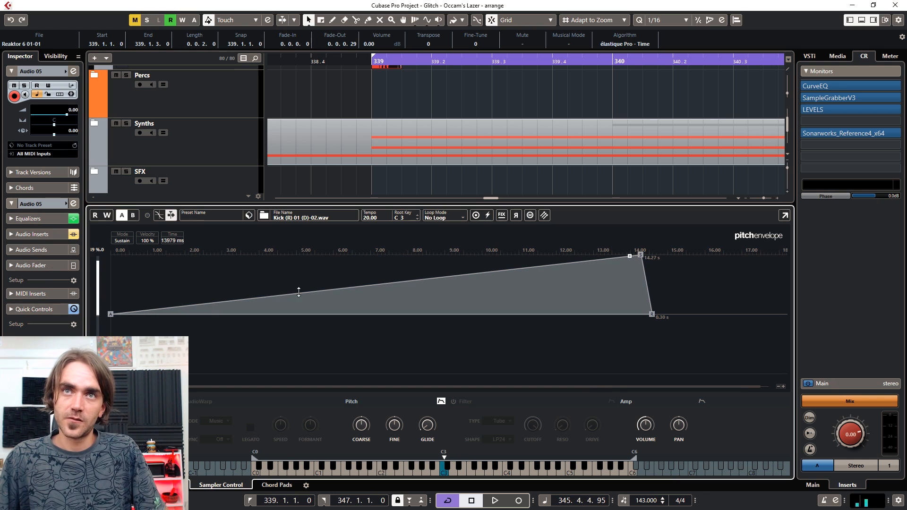
left_click_drag(332, 291, 330, 300)
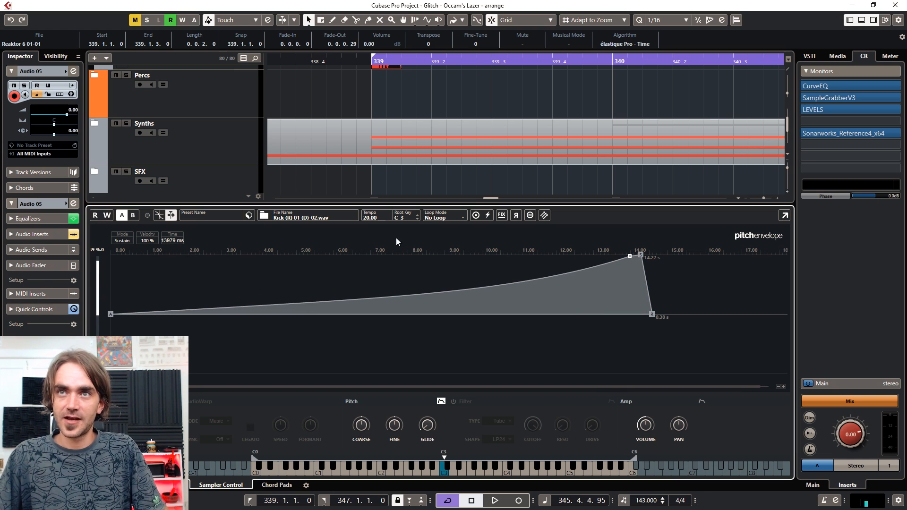
left_click(433, 218)
left_click(454, 238)
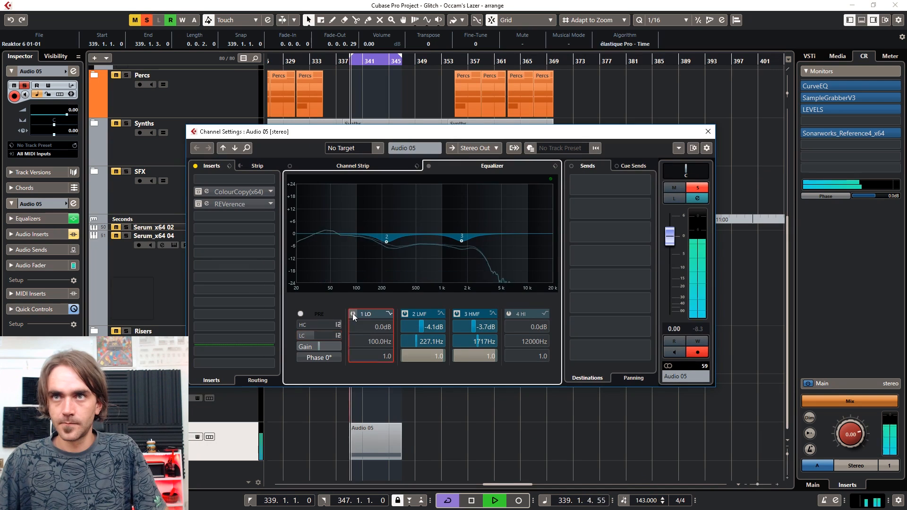
Switch off the LMF and HMF equalizer bands on the kick sampler's channel and close the channel settings
left_click(352, 314)
left_click(404, 314)
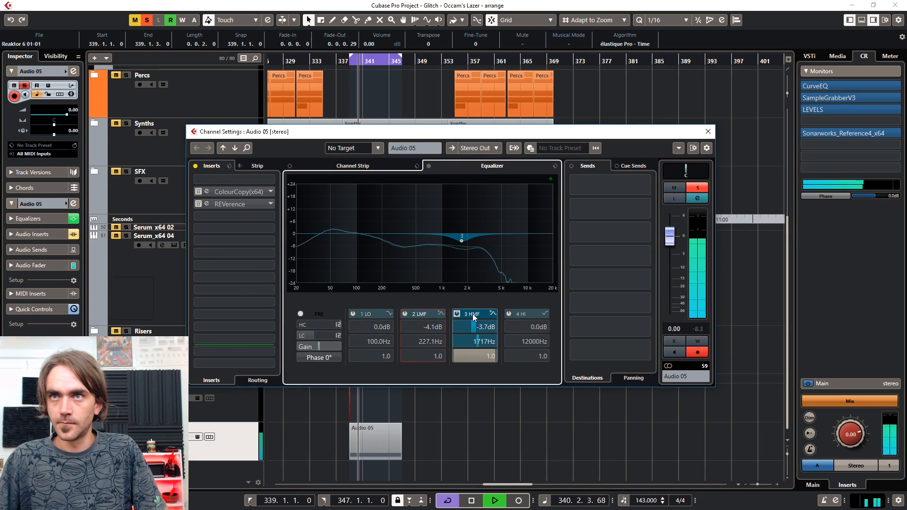
left_click(456, 314)
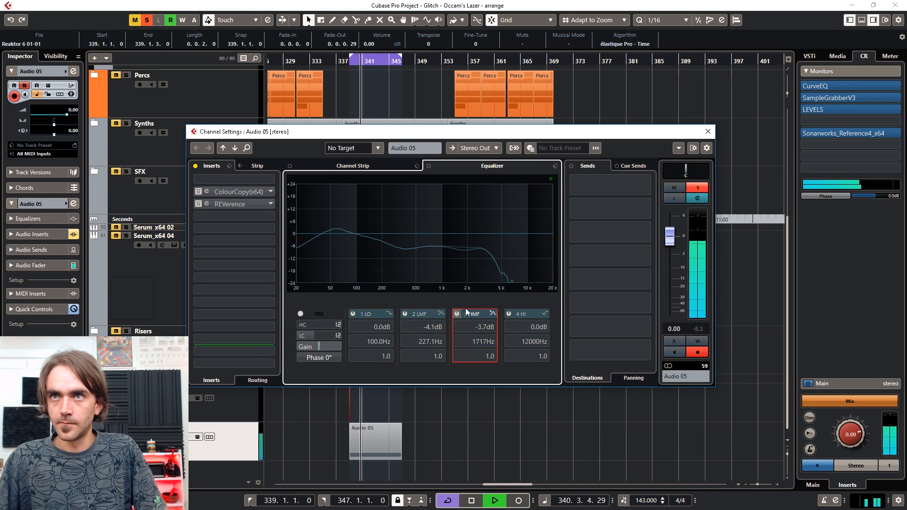
left_click(707, 131)
Audition the kick riser through the bar 339 to 347 loop with its Audio 05 event selected, and stop playback
key("h")
key("h")
key("h")
key("h")
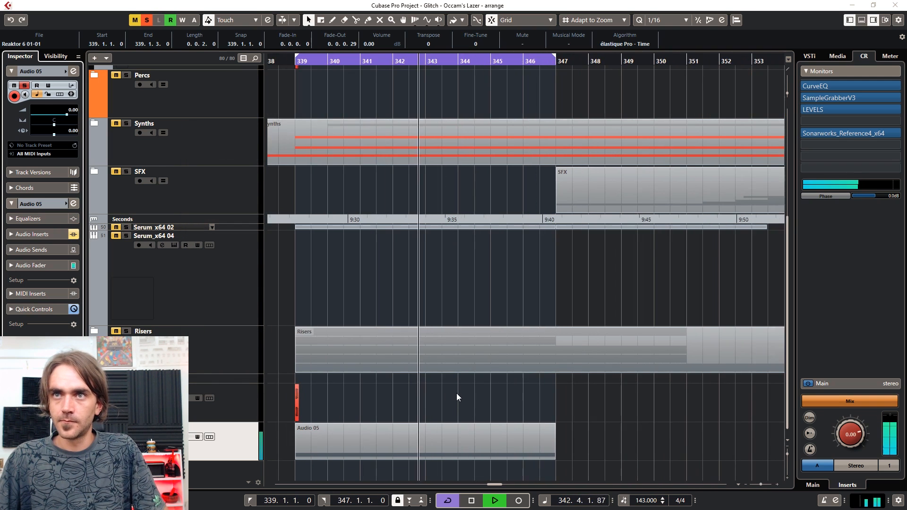
left_click(504, 434)
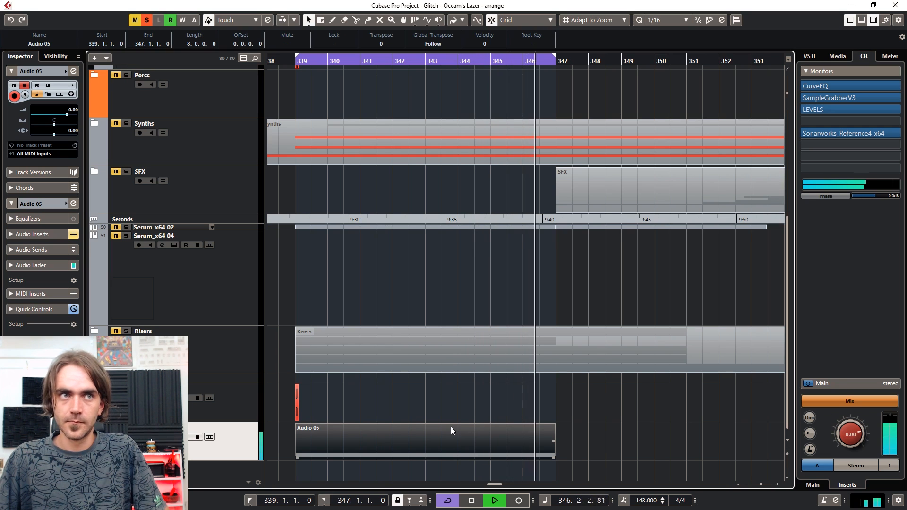
key("space")
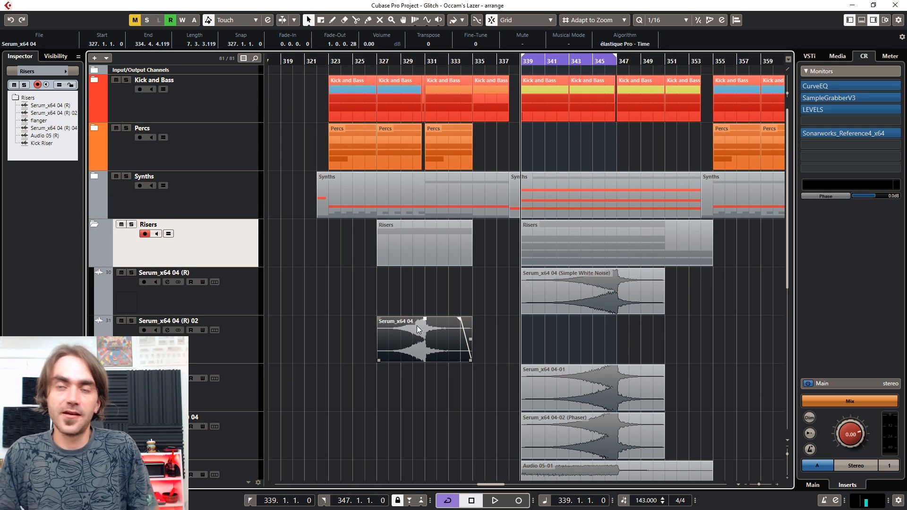
Move the Simple White Noise riser event on the Serum_x64 04 (R) track to start at bar 330
left_click_drag(629, 301, 515, 301)
scroll(539, 327, "down", 2)
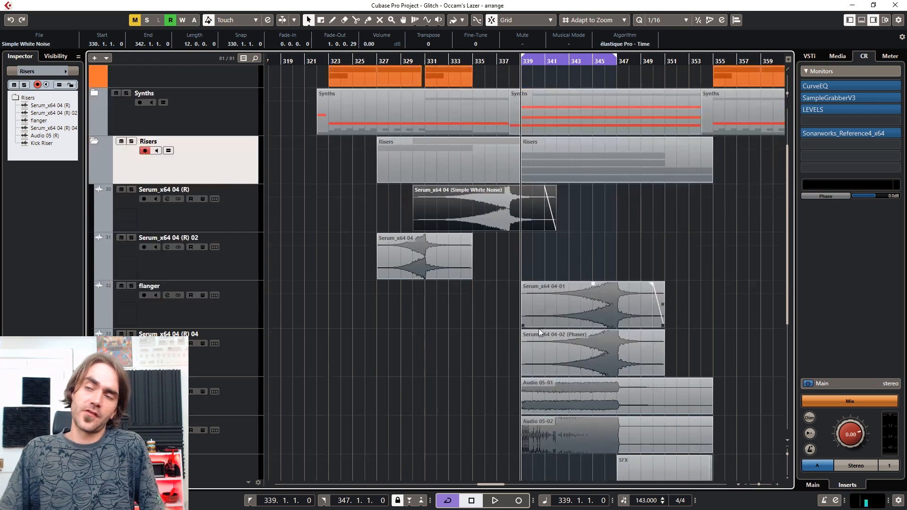
scroll(526, 338, "up", 2)
scroll(560, 410, "down", 2)
Apply a fade-in of 8.0.0.50 to the Audio 05-01 event, covering its full pitch rise
left_click(560, 408)
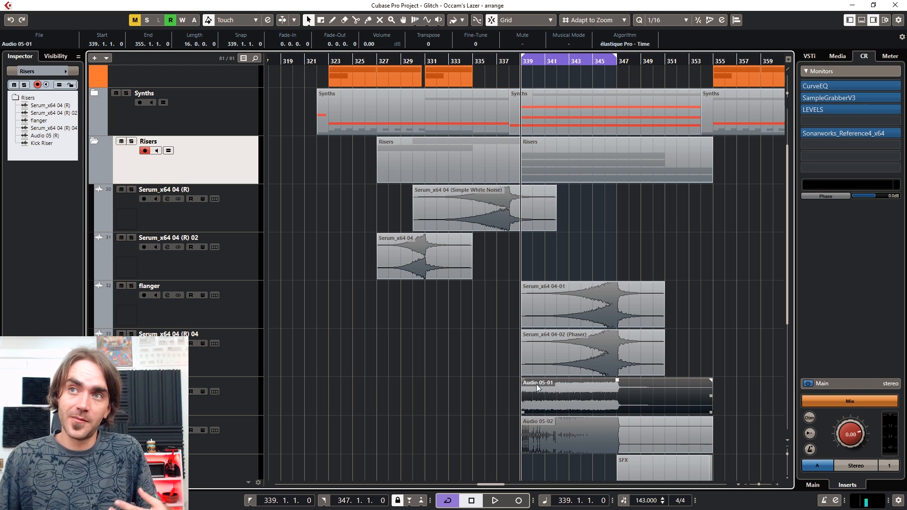
left_click_drag(523, 381, 580, 381)
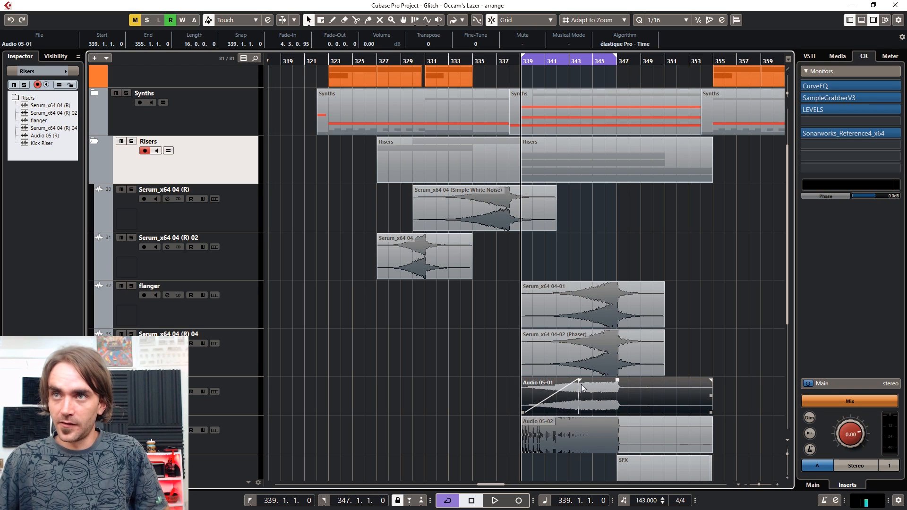
scroll(576, 381, "down", 2)
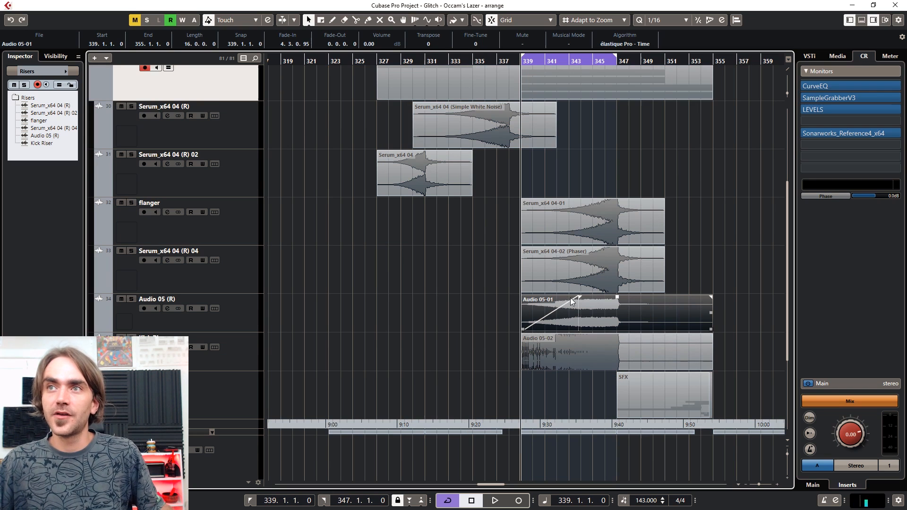
left_click_drag(578, 296, 492, 299)
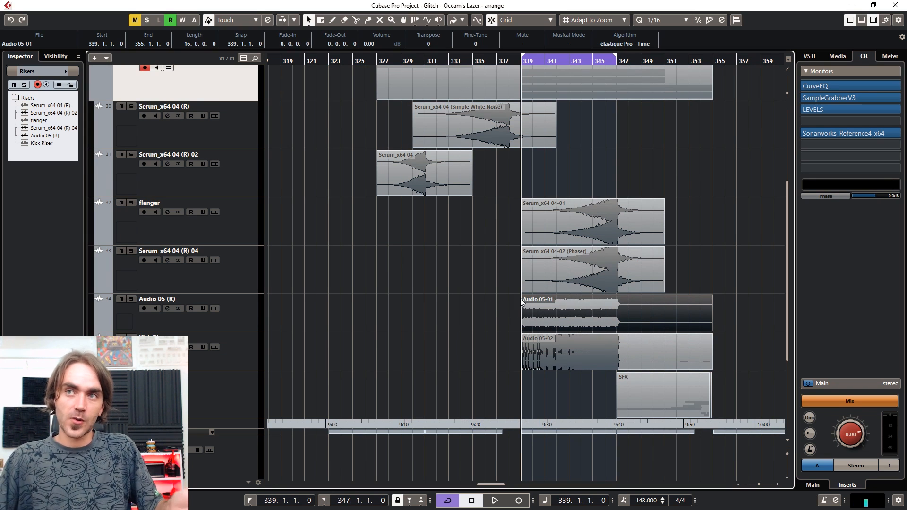
left_click_drag(520, 298, 599, 308)
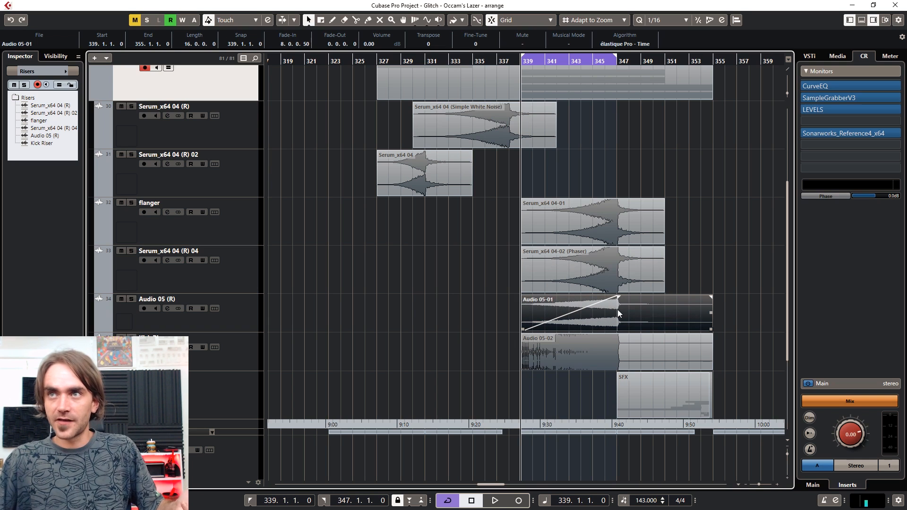
Move the Audio 05-02 event on the Kick Riser track to start at bar 313
left_click(558, 369)
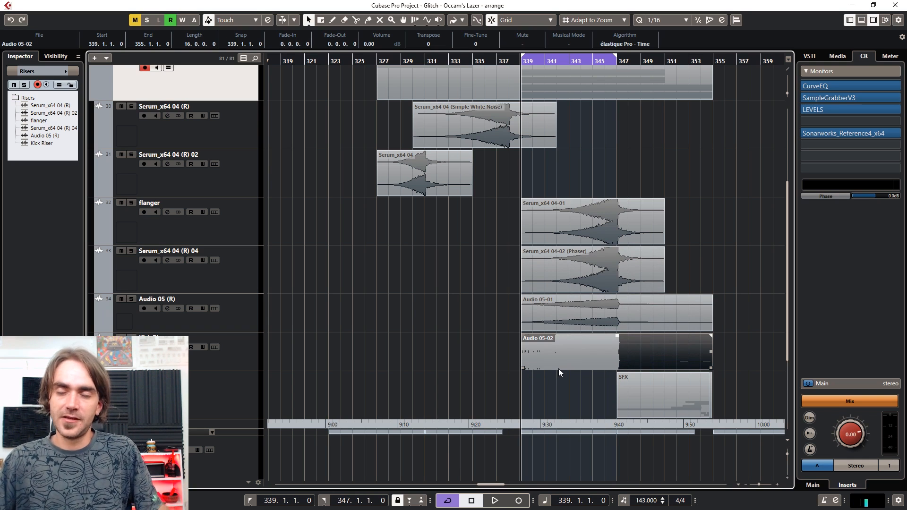
key("g")
scroll(603, 341, "down", 2)
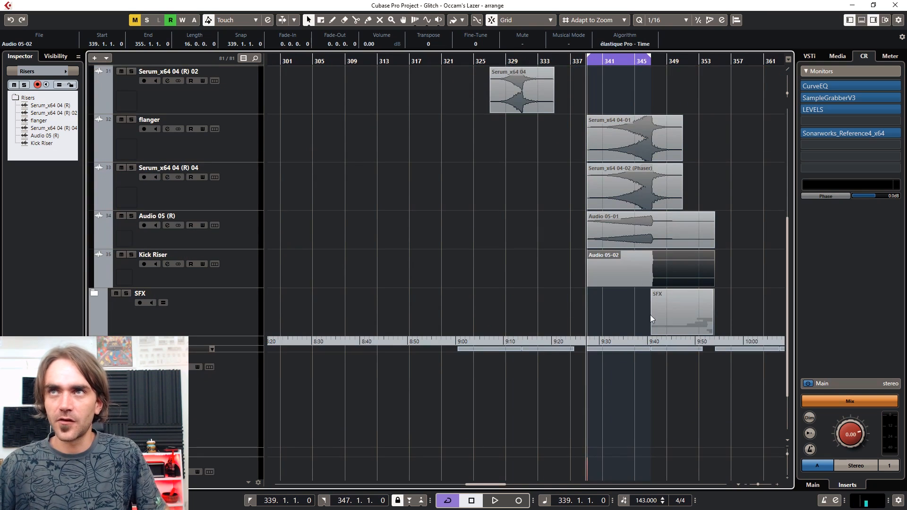
left_click_drag(631, 262, 464, 261)
scroll(491, 271, "up", 6)
scroll(490, 272, "down", 8)
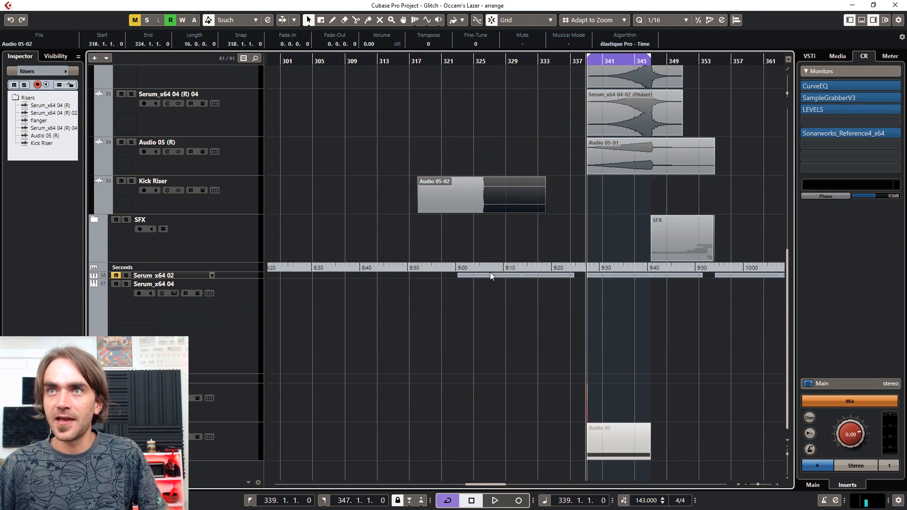
scroll(489, 271, "up", 10)
scroll(486, 255, "down", 2)
left_click_drag(511, 421, 388, 422)
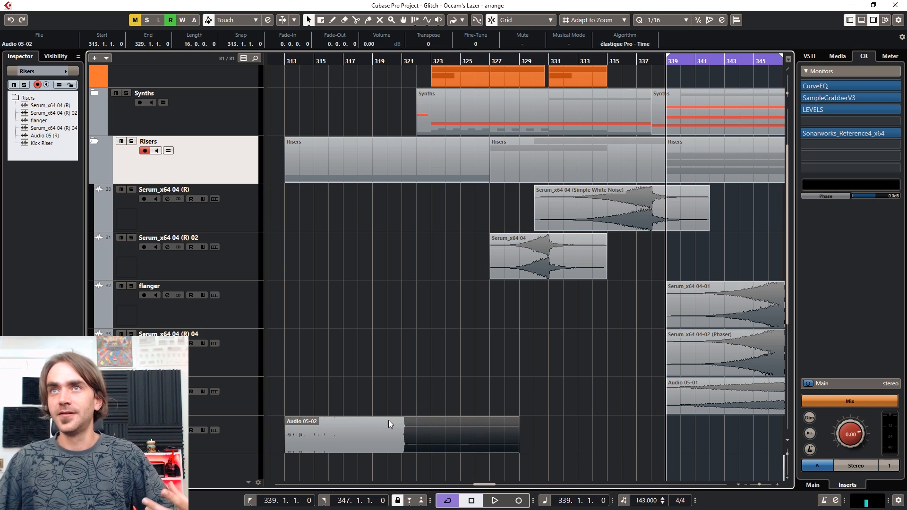
scroll(394, 421, "up", 2)
scroll(437, 384, "down", 6)
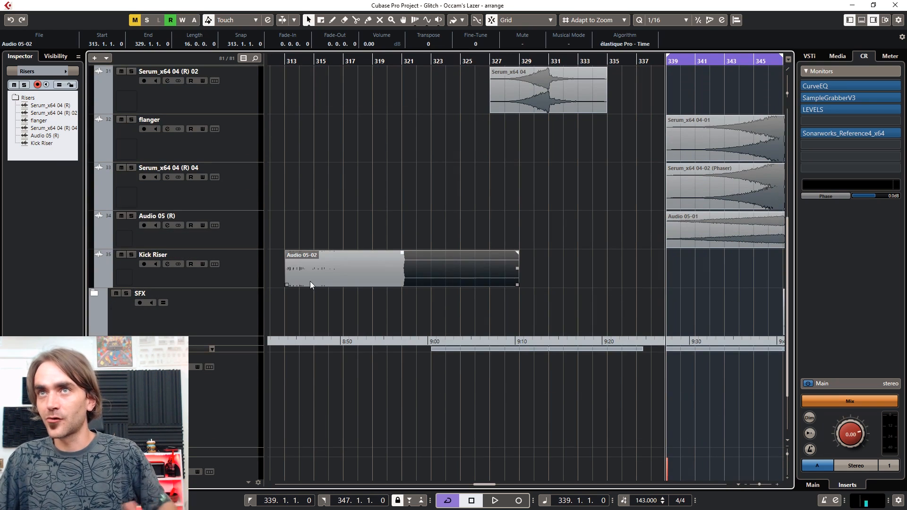
Move the Audio 05-02 event on the Kick Riser track to start at bar 315
left_click_drag(310, 282, 346, 282)
scroll(358, 265, "up", 4)
scroll(546, 370, "down", 2)
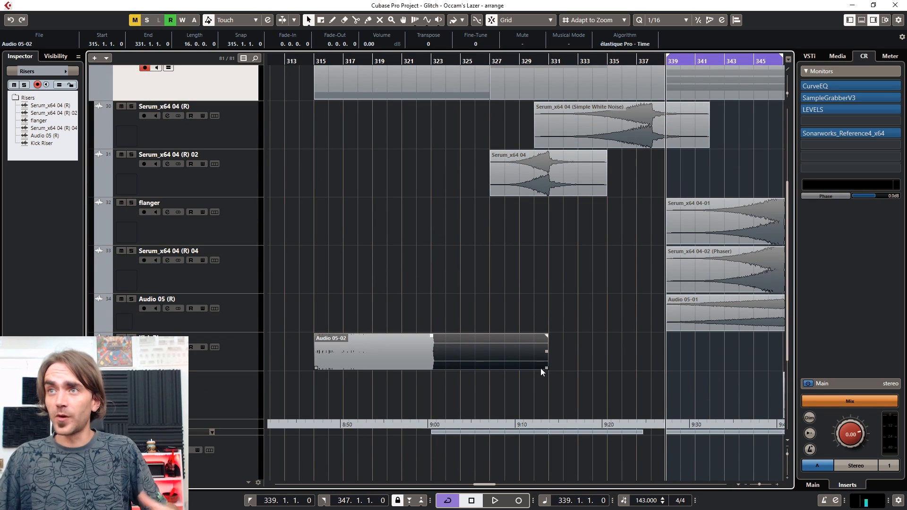
Trim the Audio 05-02 event to end at bar 323 and copy the Simple White Noise riser to start at bar 315
left_click_drag(541, 368, 430, 375)
left_click_drag(626, 142, 443, 132)
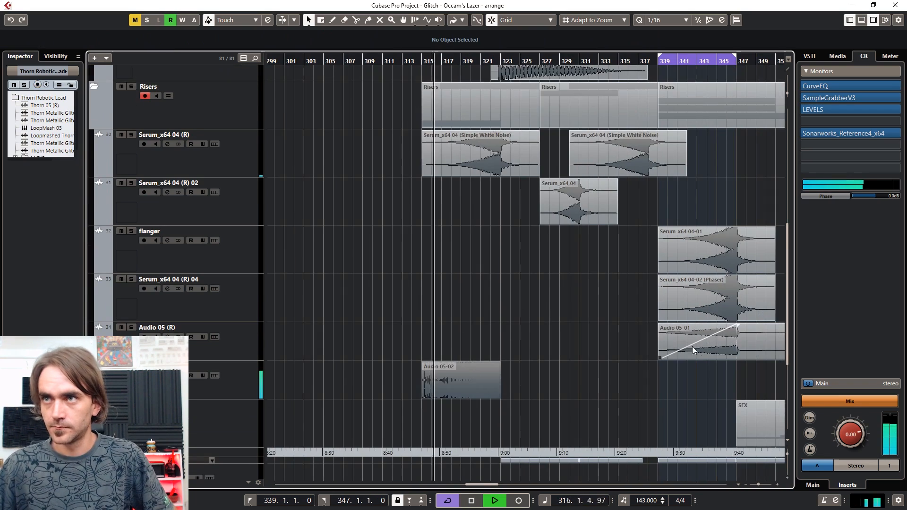
Delete the Thorn Robotic Lead parts between bars 307 and 315
scroll(692, 347, "up", 4)
left_click_drag(493, 166, 348, 194)
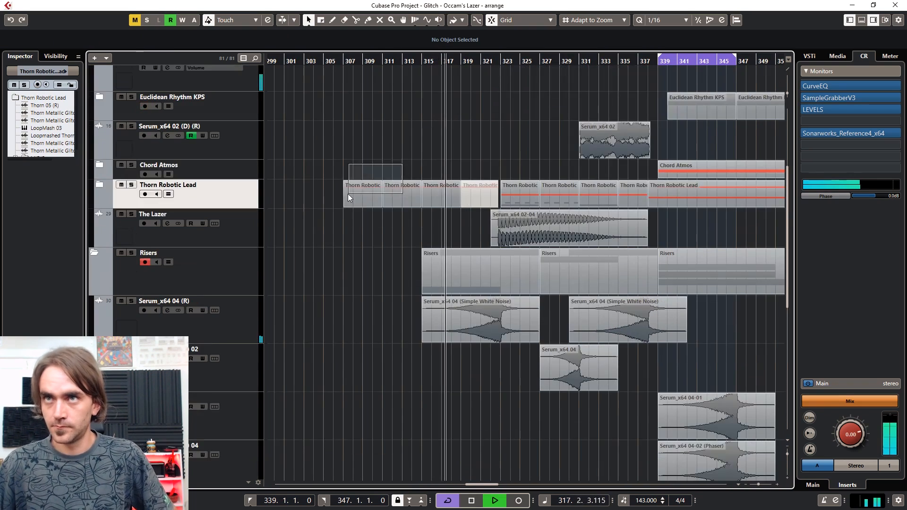
Set the Kick Riser track's volume to -3.05 dB during playback
scroll(347, 194, "down", 4)
scroll(570, 324, "right", 3)
left_click(222, 385)
left_click(55, 120)
left_click(339, 323)
scroll(313, 280, "up", 4)
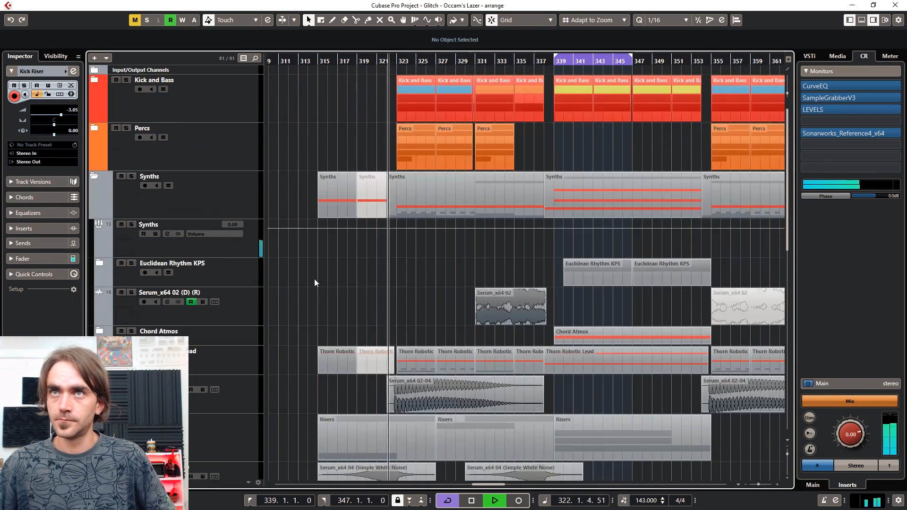
Shift the copied Simple White Noise riser to start at 314.3 and trim the Audio 05-02 event to end at 322.3
scroll(415, 300, "down", 4)
scroll(403, 385, "up", 5)
scroll(467, 263, "up", 4)
scroll(468, 263, "down", 6)
left_click_drag(355, 60, 281, 61)
left_click_drag(489, 156, 459, 157)
left_click_drag(489, 397, 460, 397)
scroll(537, 413, "up", 3)
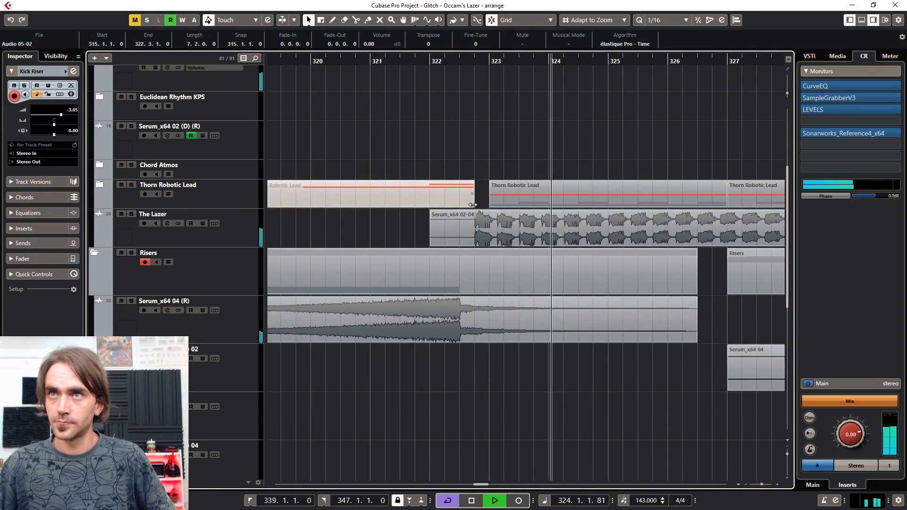
Trim the tail of the first Simple White Noise event so it ends at 322.3, together with the kick riser
left_click(537, 413)
scroll(511, 253, "down", 3)
left_click(660, 168)
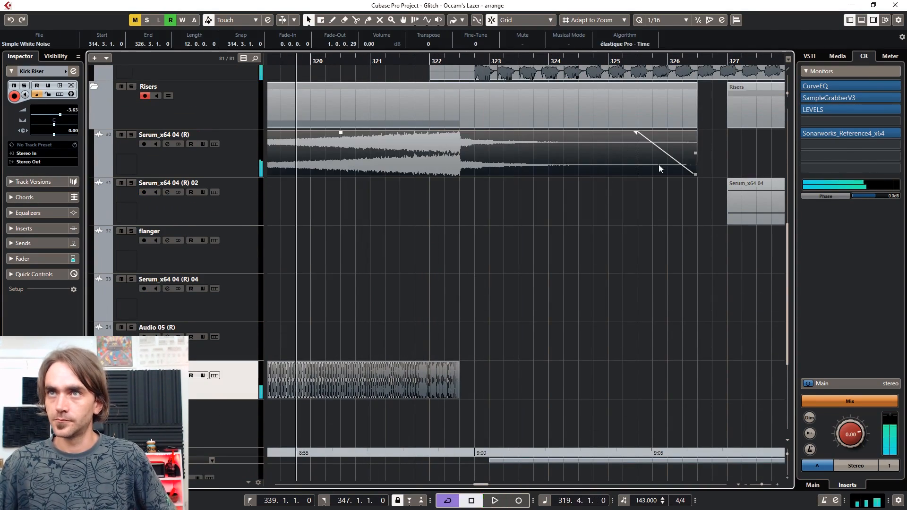
left_click_drag(696, 166, 458, 175)
left_click(461, 203)
Audition the transition around bars 330 to 338 with the Simple White Noise event and its Serum_x64 04 (R) track selected
scroll(471, 226, "down", 8)
scroll(545, 240, "up", 3)
left_click(584, 137)
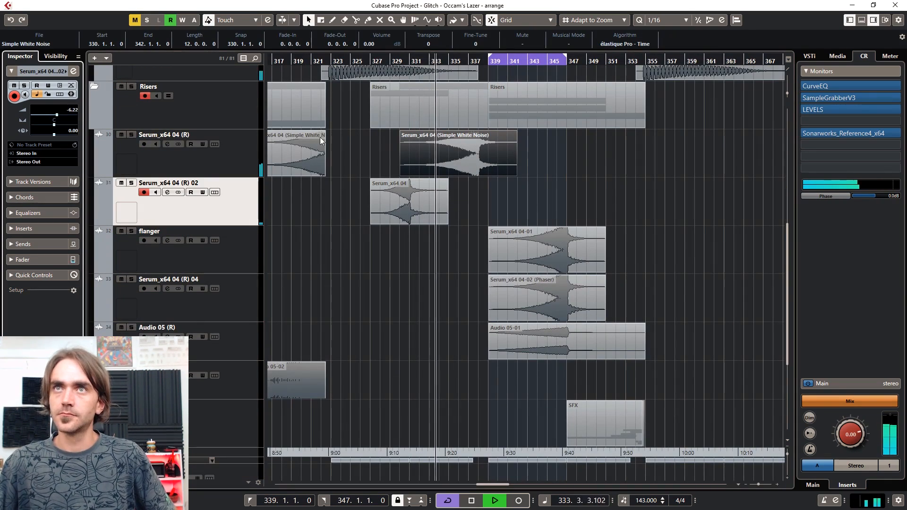
key("Up")
scroll(498, 290, "up", 15)
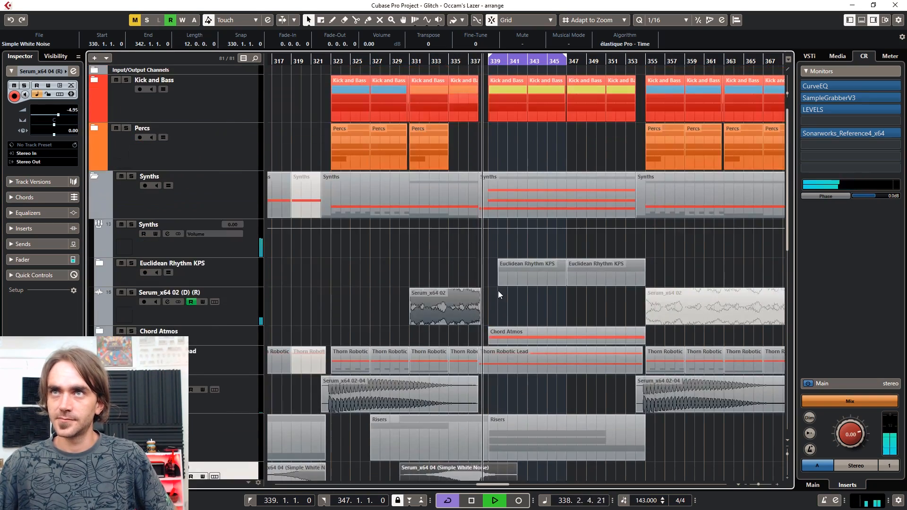
Move the Serum_x64 04-02 (Phaser) event to start at bar 352
left_click(94, 79)
left_click(101, 165)
scroll(456, 223, "down", 4)
scroll(456, 223, "left", 8)
left_click_drag(456, 223, 428, 241)
scroll(419, 225, "right", 8)
Move the Audio 05-01 event on the Audio 05 (R) track to start at bar 347
scroll(418, 222, "up", 3)
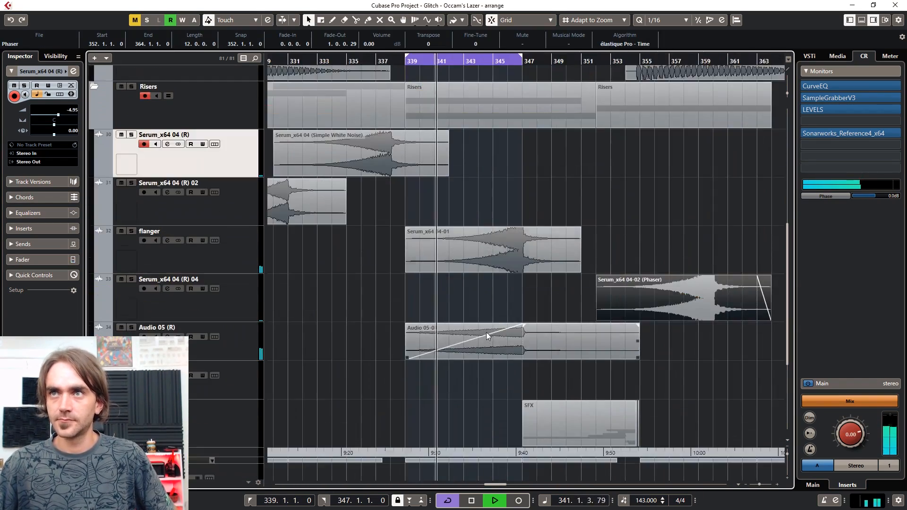
scroll(485, 332, "up", 3)
scroll(558, 344, "up", 3)
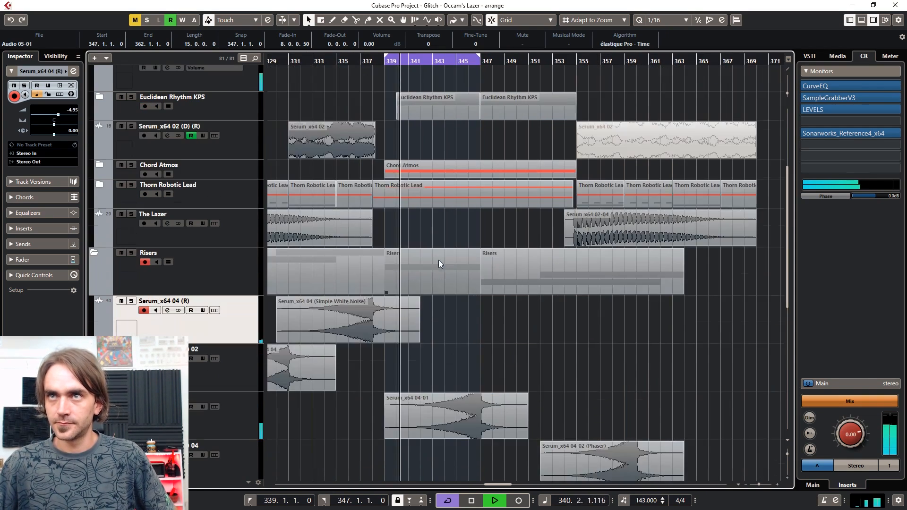
Copy the Serum_x64 04 riser to bar 343 and place the flanger track's Serum_x64 04-01 event from bar 346 to 355
left_click_drag(438, 260, 564, 411)
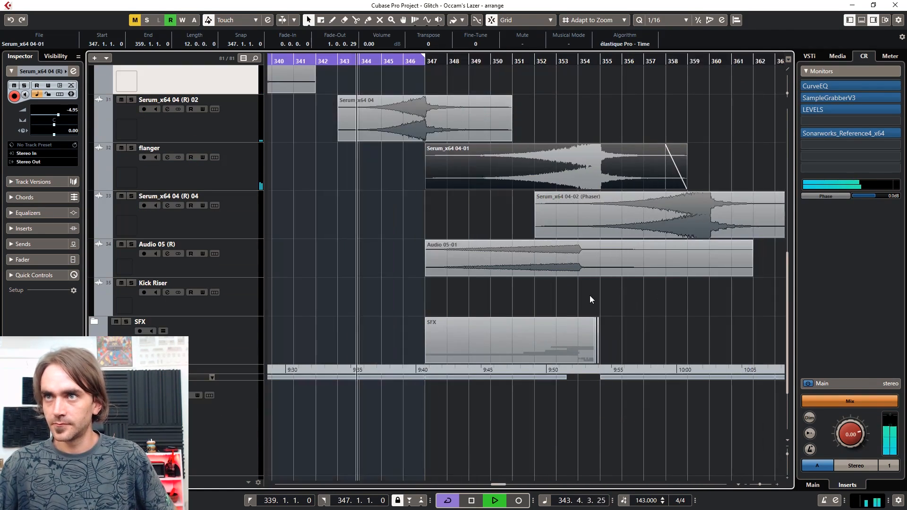
left_click_drag(590, 296, 621, 202)
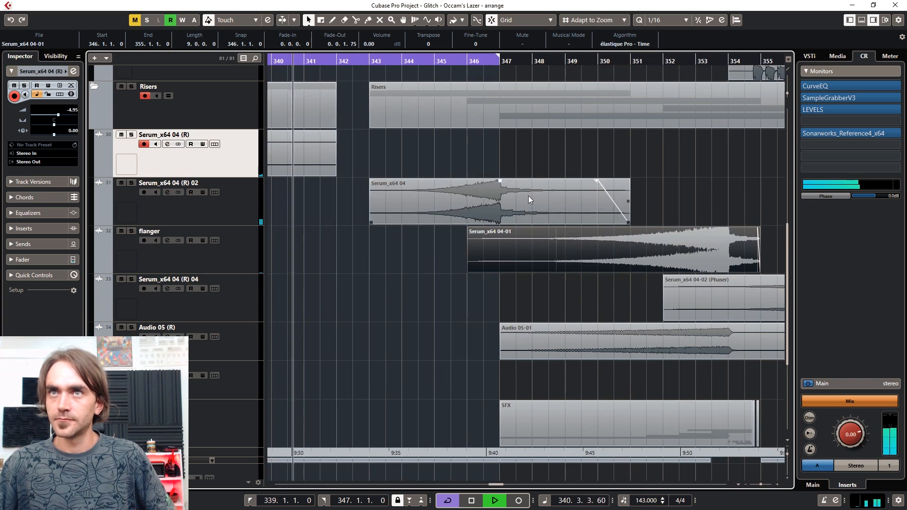
Copy the Serum_x64 04 riser to 349.3, give it a fade-in of 1.1.1.64 and shorten its tail to about bar 354
left_click_drag(528, 196, 696, 194)
left_click_drag(531, 182, 577, 193)
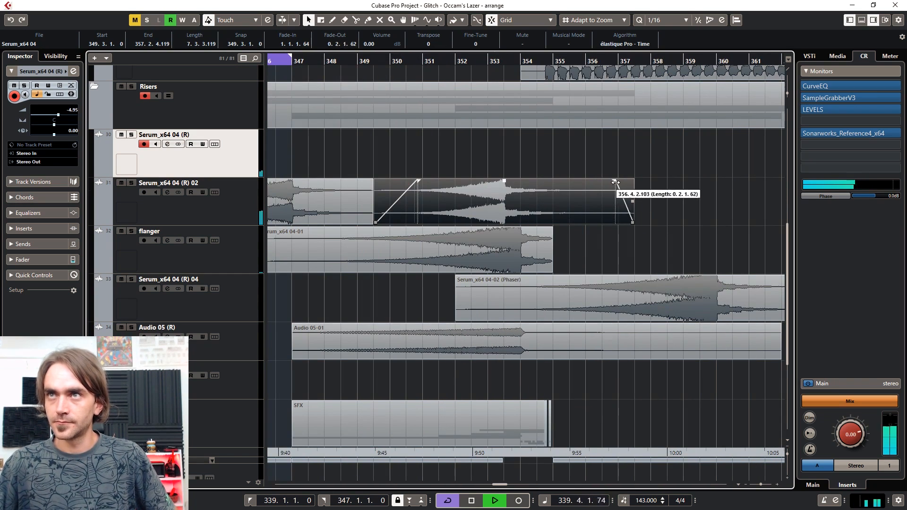
left_click_drag(607, 182, 516, 223)
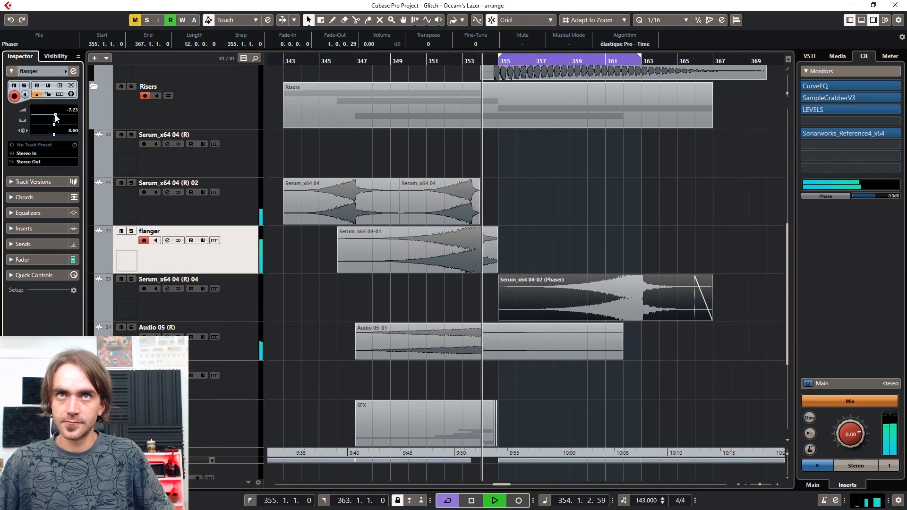
Check the Serum_x64 04 (R) 02 and flanger track levels and set the Serum_x64 04 (R) 04 track's volume to -6.55 dB
left_click(246, 216)
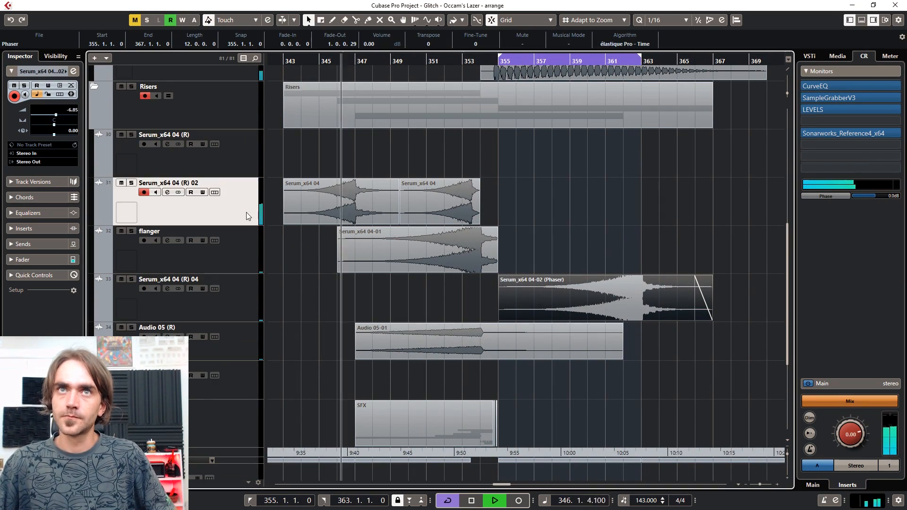
left_click(244, 258)
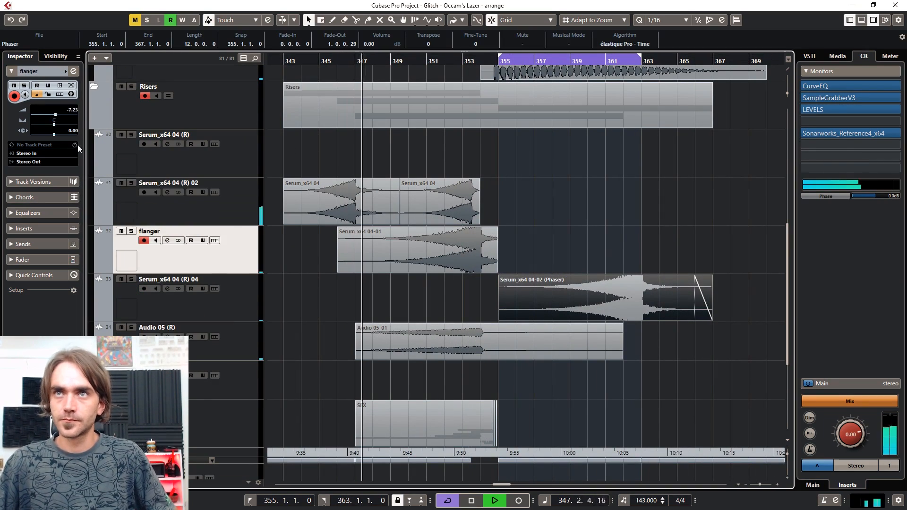
left_click(239, 304)
left_click_drag(55, 114, 56, 115)
Split the Serum_x64 04-02 (Phaser) event at bar 363 and delete its tail
key("3")
left_click(641, 308)
key("1")
key("Delete")
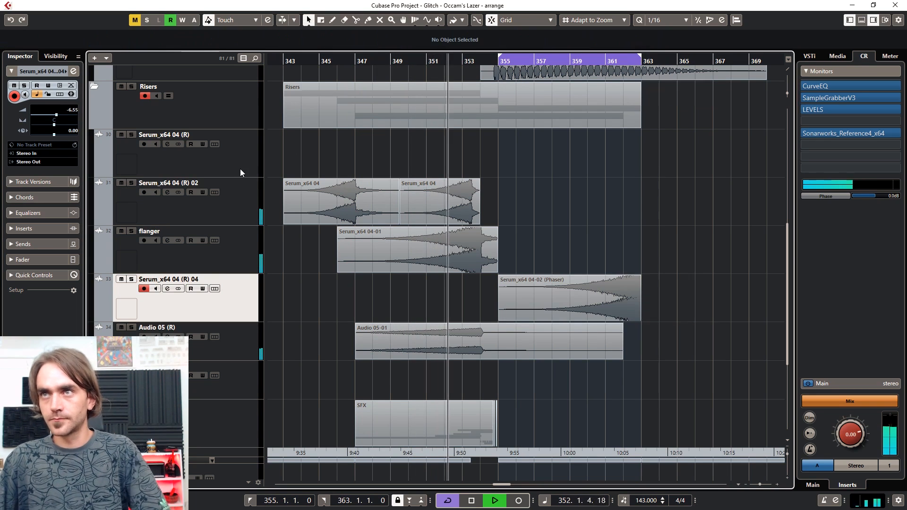
Select all tracks from Serum_x64 04 (R) to Kick Riser and lower their volumes together, with Serum_x64 04 (R) at -8.24 dB
left_click(240, 169)
left_click(245, 382, "shift")
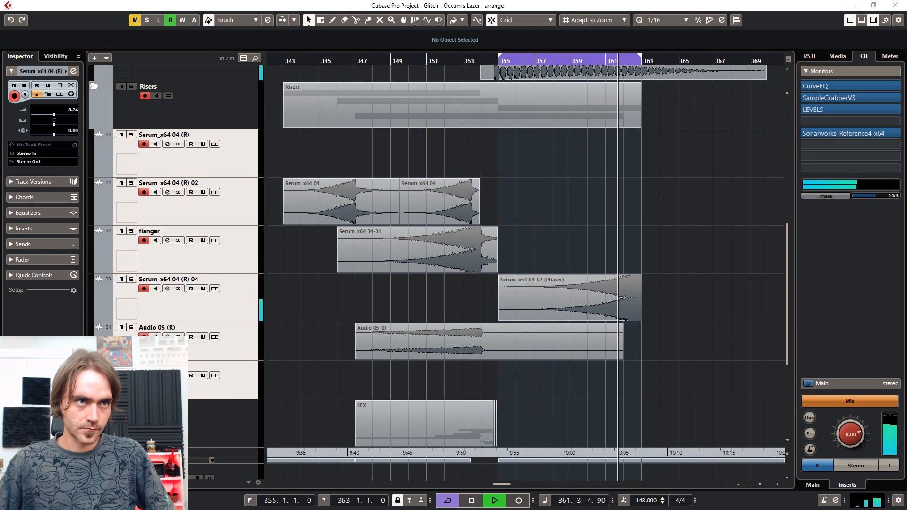
Set the loop range to bars 363 to 371
key("g")
scroll(557, 305, "up", 2)
scroll(558, 305, "down", 3)
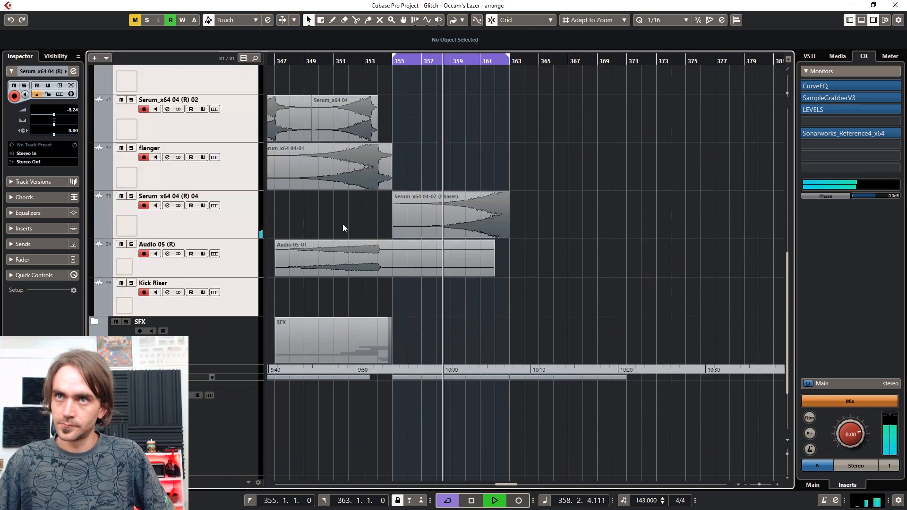
left_click(345, 227)
left_click_drag(451, 56, 568, 57)
Duplicate the Audio 05-01 riser and place the copy at bar 363
left_click(465, 259)
key("ctrl+d")
left_click_drag(565, 261, 580, 261)
Trim the copied Audio 05-01 event to end at bar 371, with its fade-in spanning the full 8 bars
left_click(626, 196)
key("h")
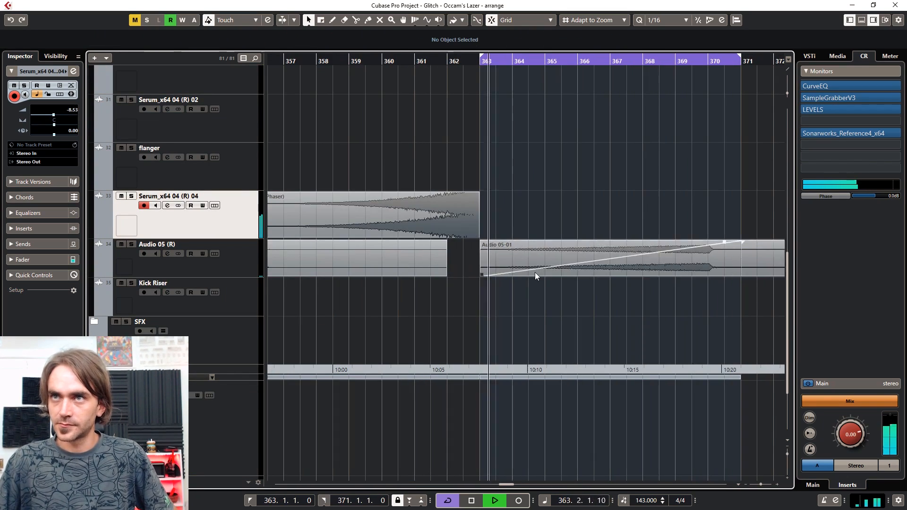
left_click(536, 273)
scroll(436, 251, "up", 10)
scroll(436, 251, "down", 10)
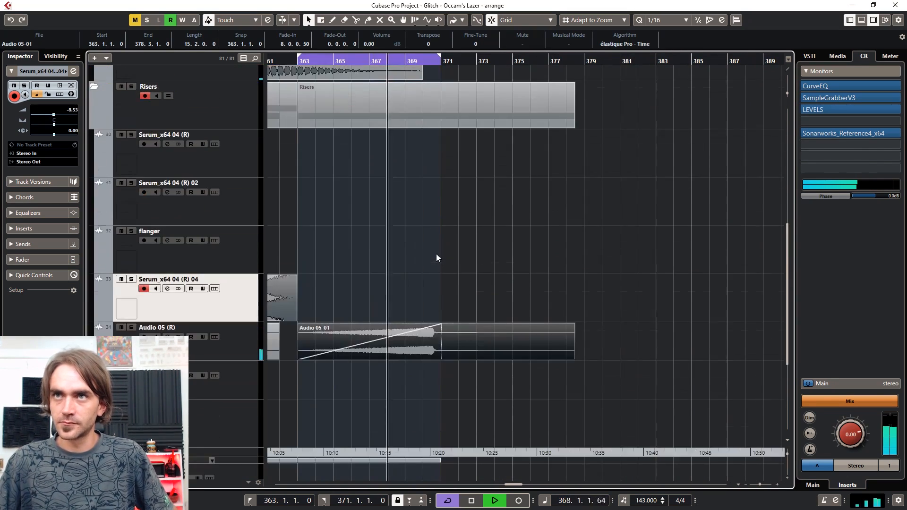
left_click(543, 385)
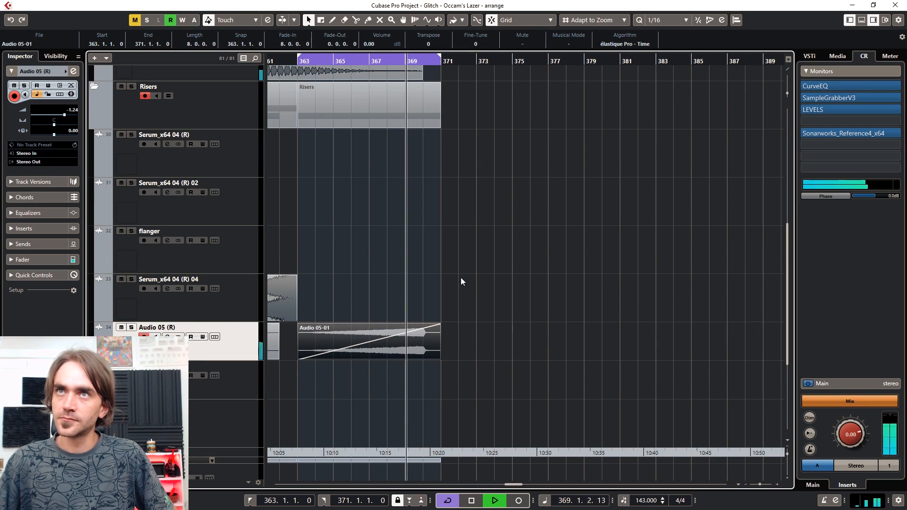
Trim the start of the flanger track's Serum_x64 04-01 event to bar 347 and add a fade-in of 1.1.3.57
key("g")
key("g")
key("g")
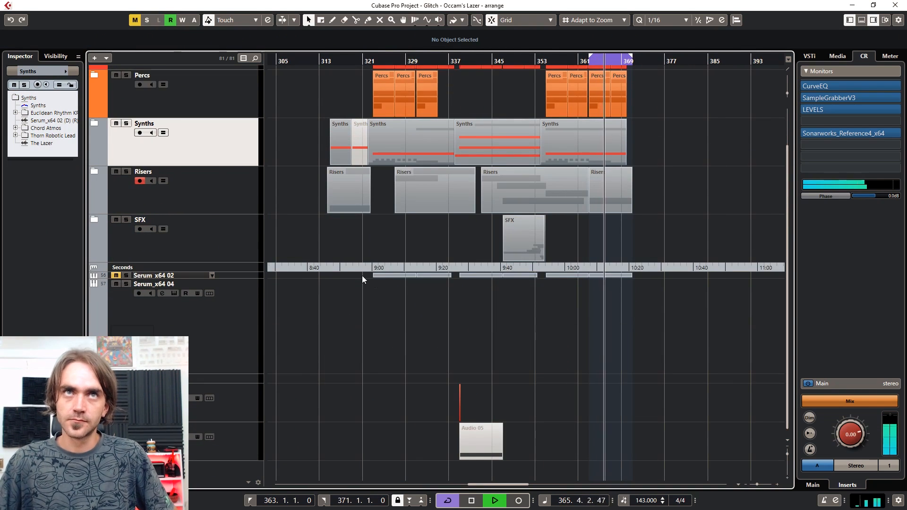
scroll(362, 276, "up", 3)
scroll(381, 466, "down", 3)
left_click_drag(483, 324, 491, 324)
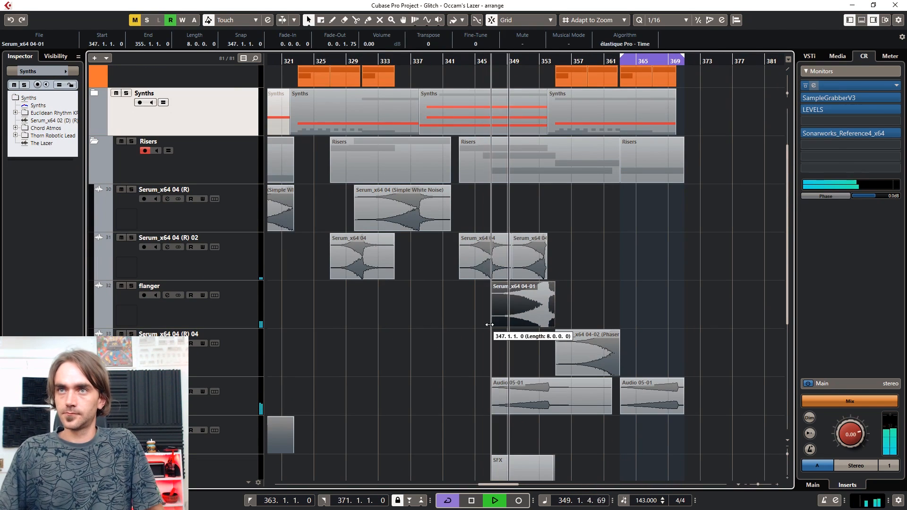
left_click_drag(493, 283, 507, 291)
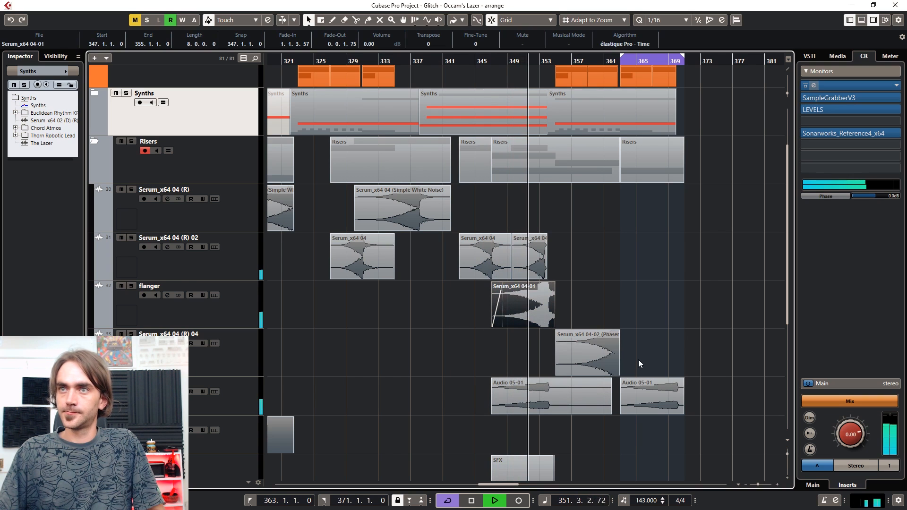
scroll(638, 359, "up", 3)
scroll(629, 391, "right", 3)
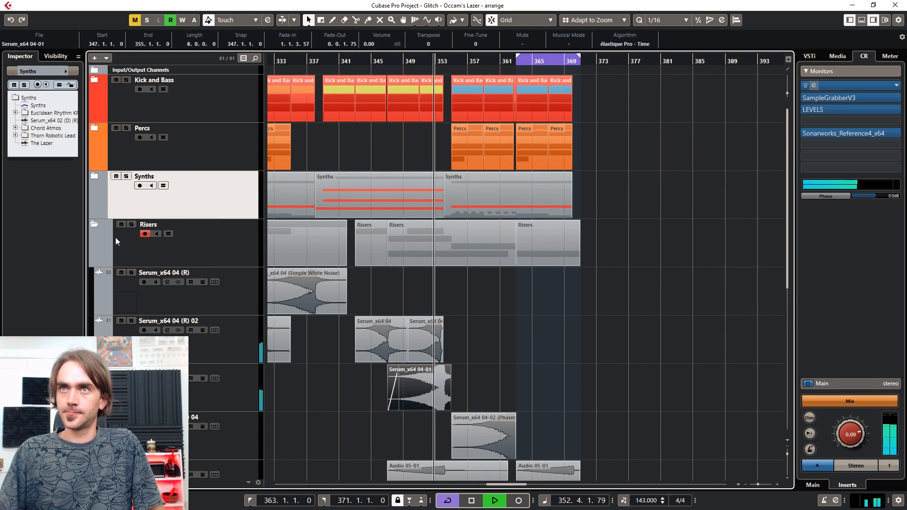
scroll(676, 325, "down", 4)
scroll(671, 330, "up", 2)
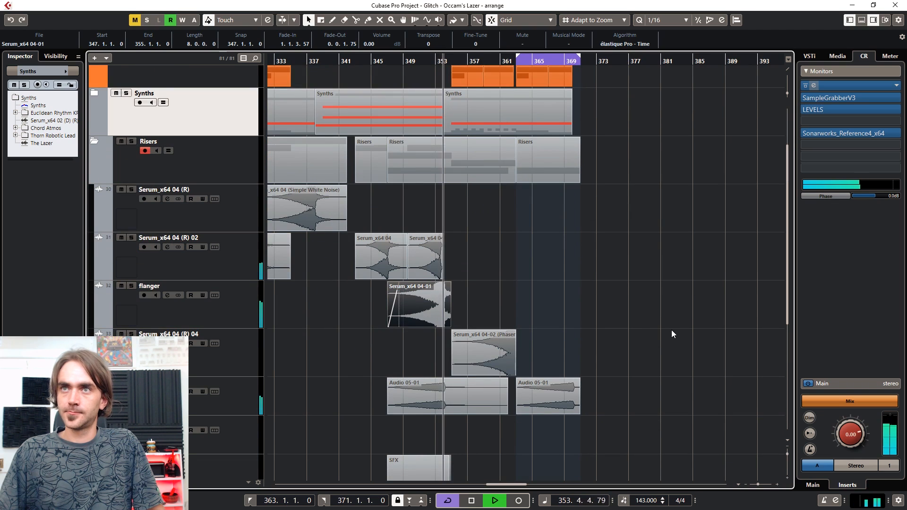